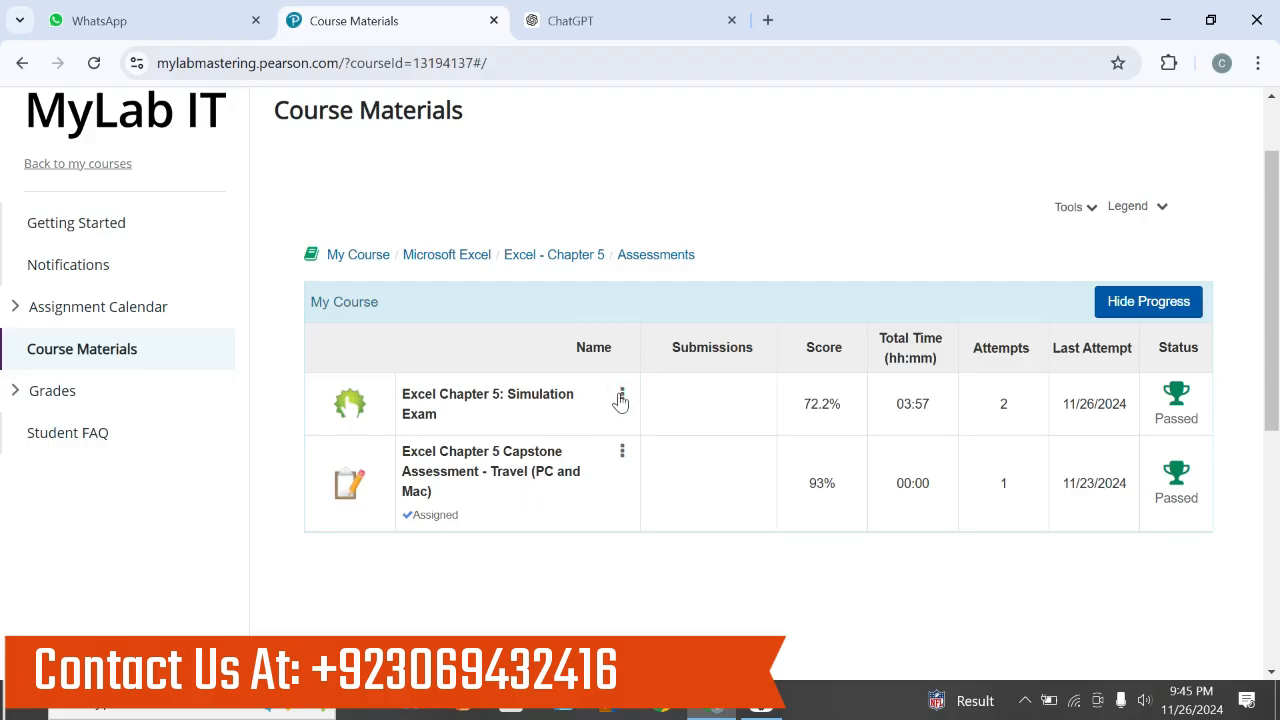
- Open the Excel Chapter 5: Simulation Exam from the course materials
click(620, 396)
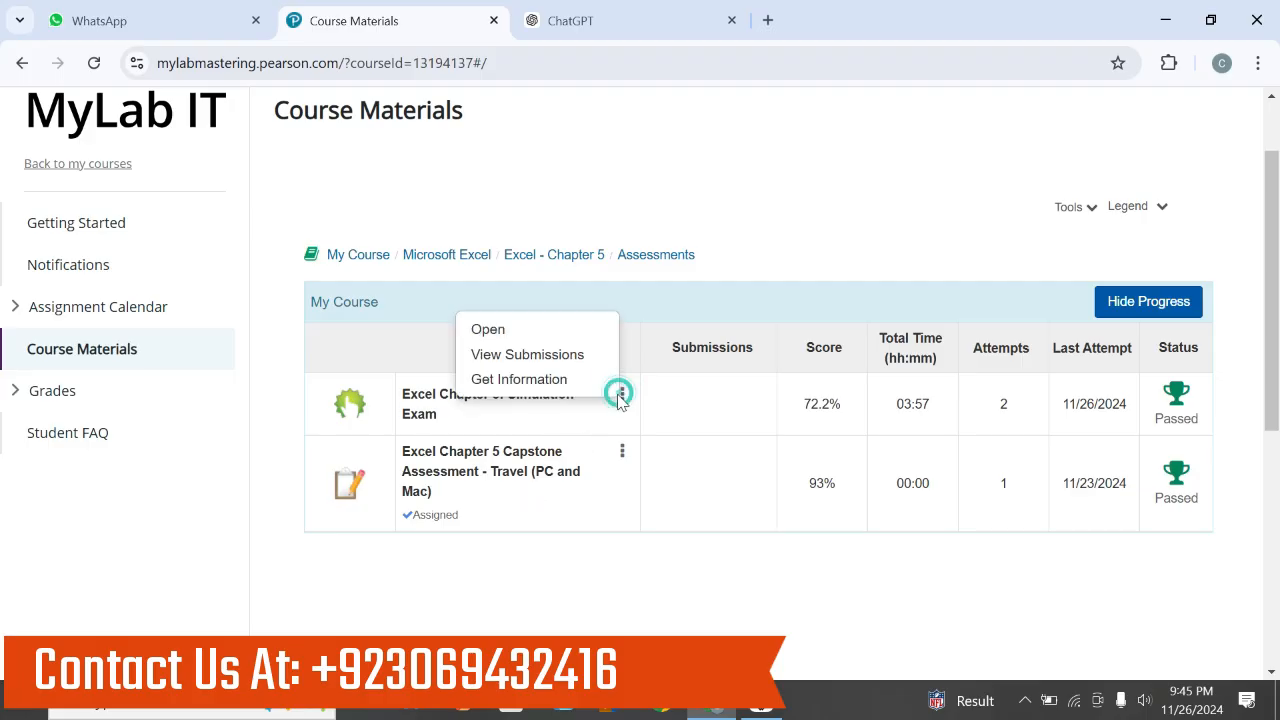
click(571, 335)
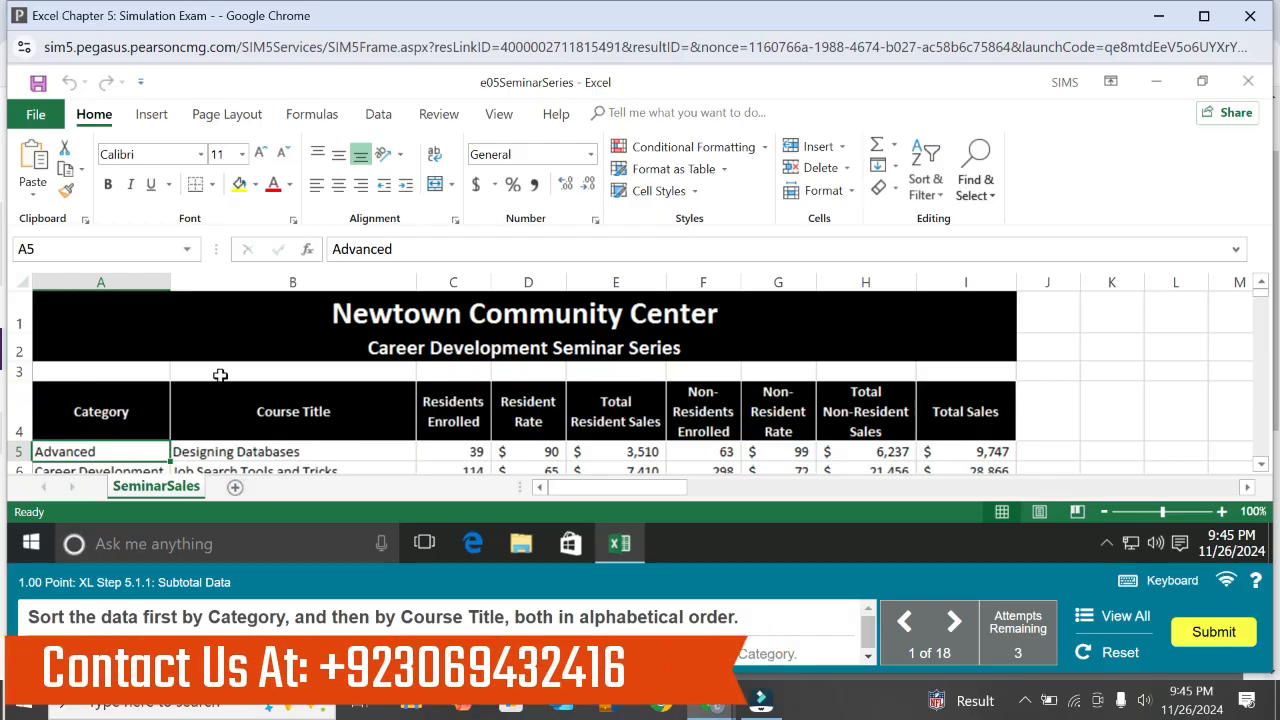
- Sort the seminar data by Category and then by Course Title, both from A to Z
click(307, 433)
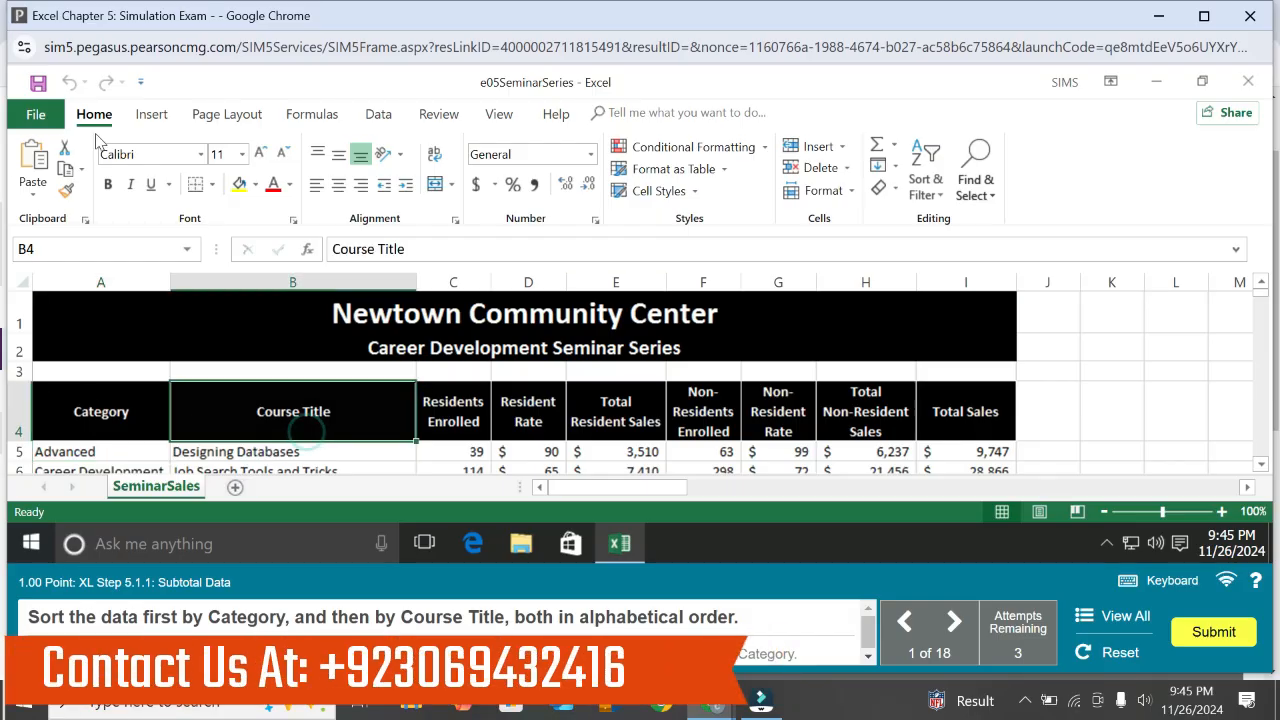
click(920, 190)
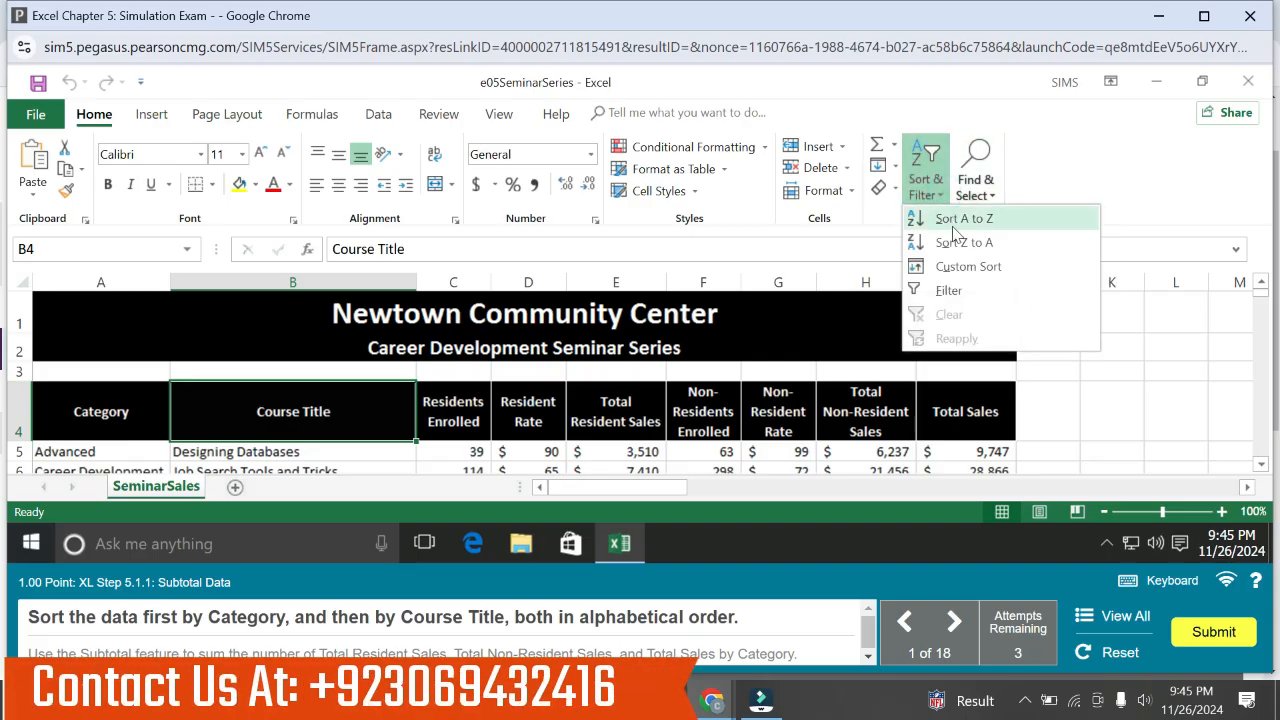
click(964, 265)
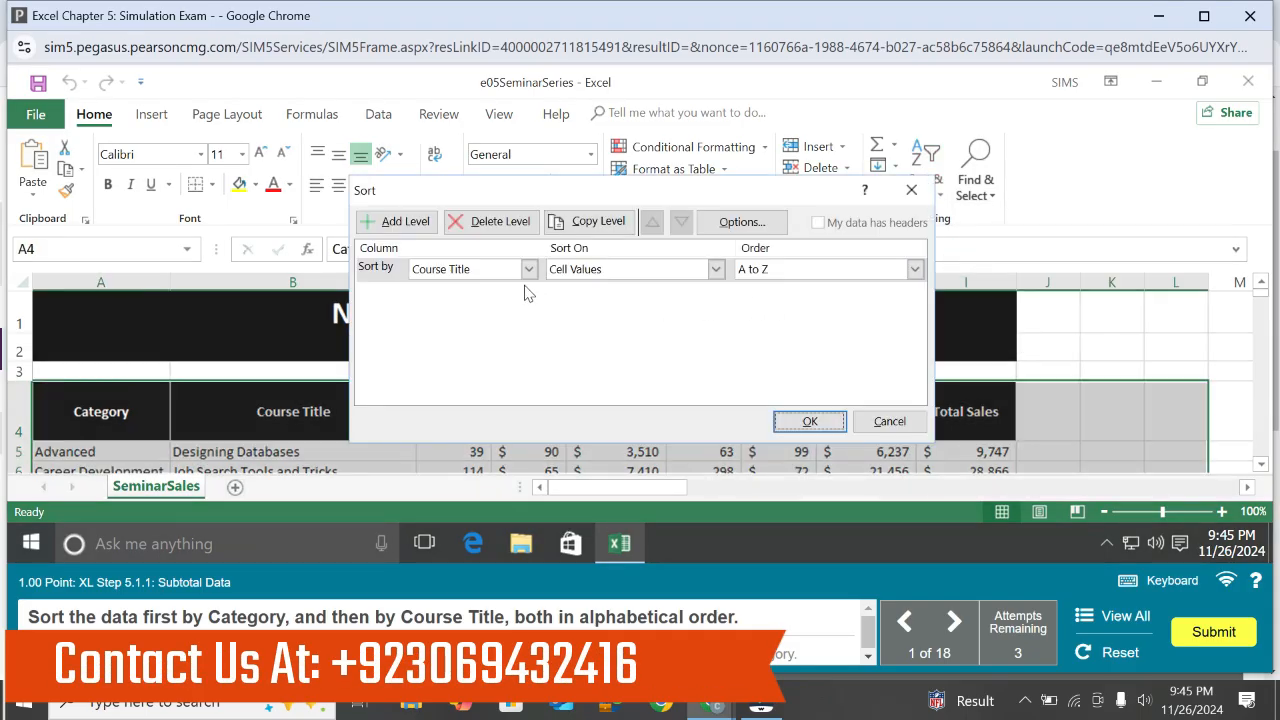
click(528, 269)
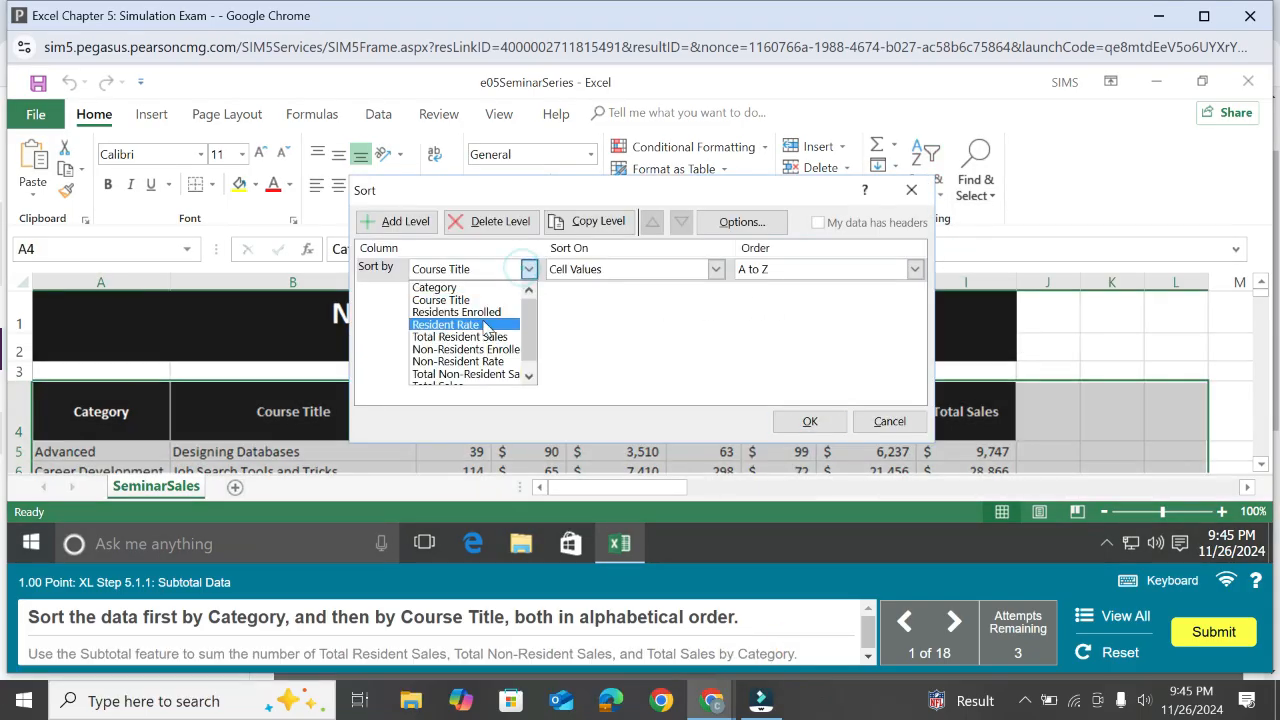
scroll(487, 326, down, 1)
scroll(487, 326, up, 1)
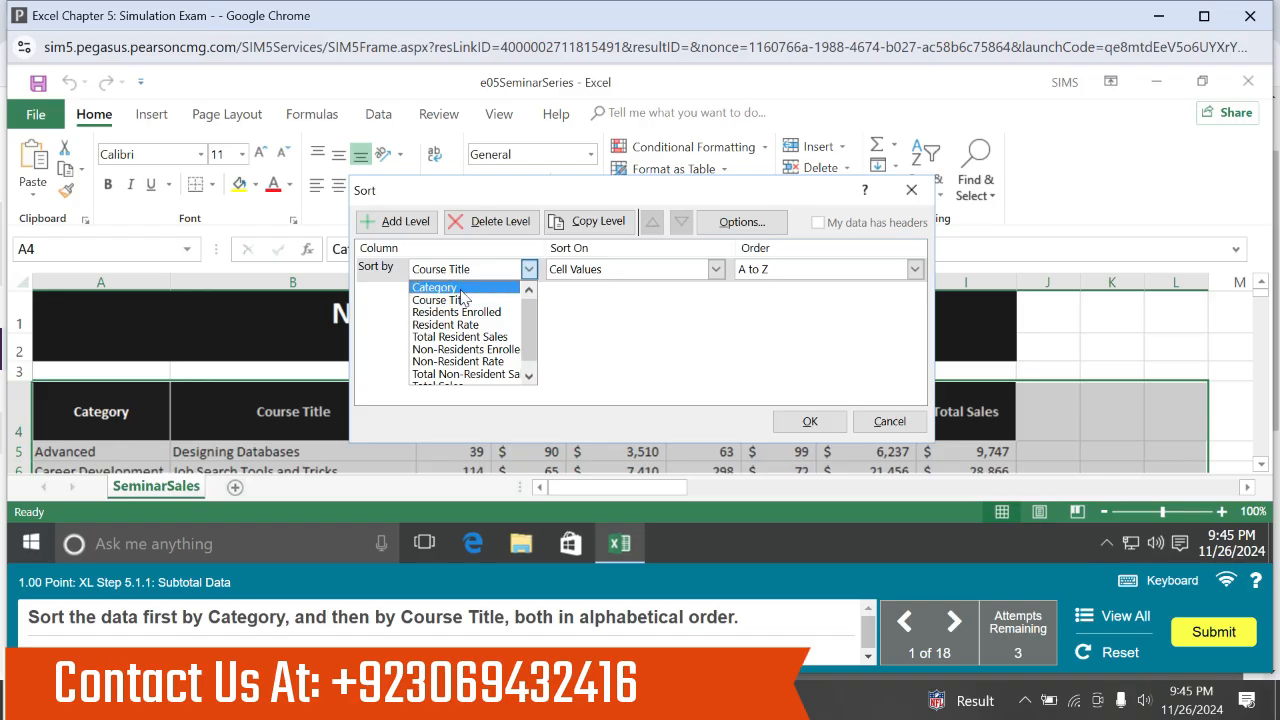
click(462, 288)
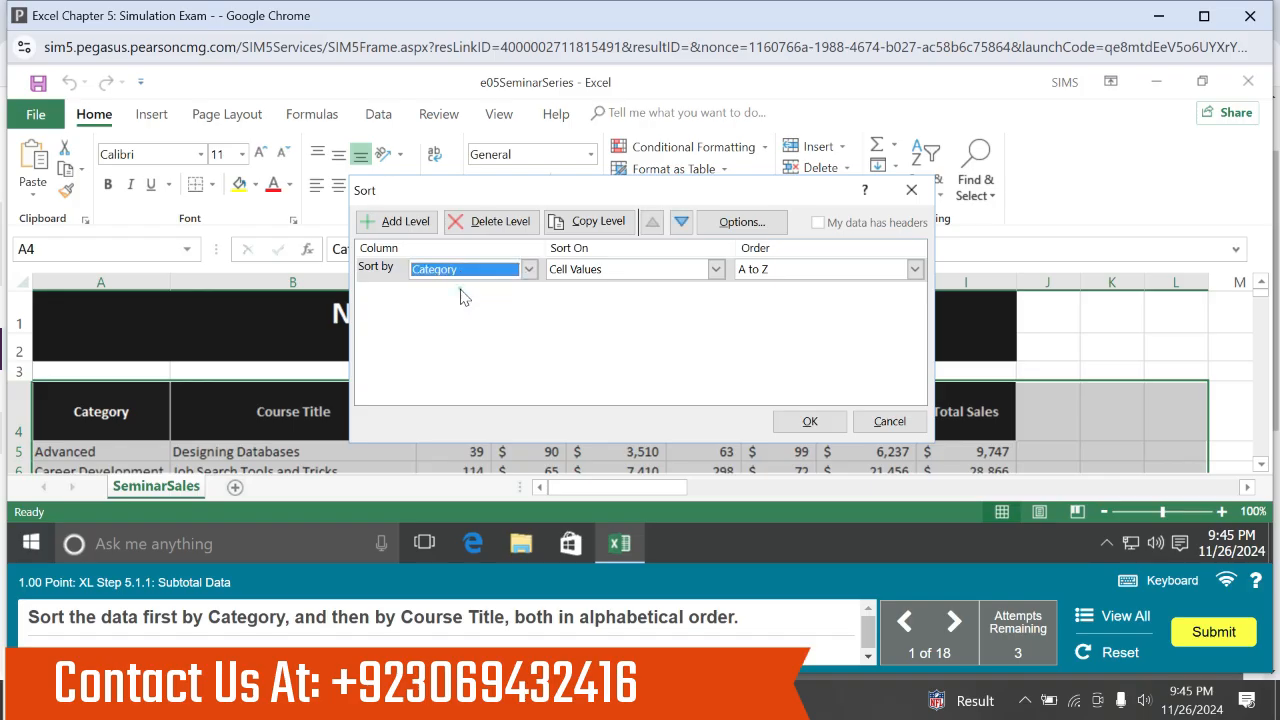
click(420, 229)
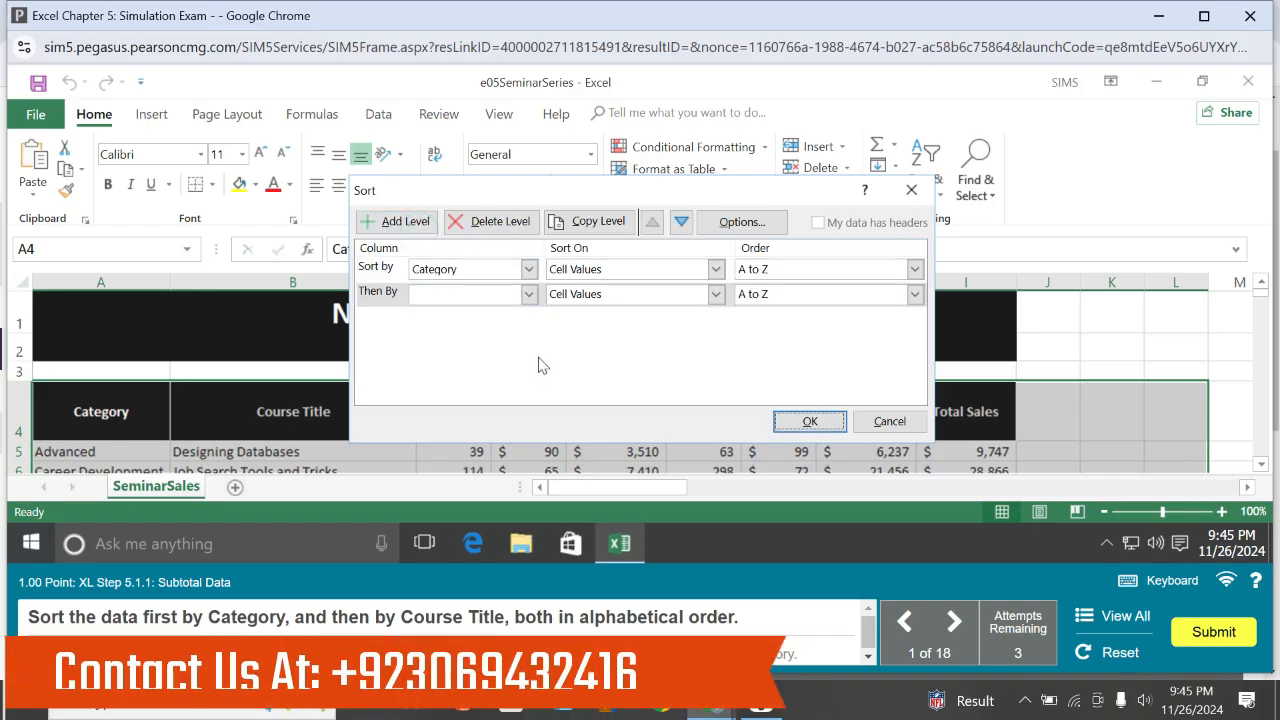
click(528, 293)
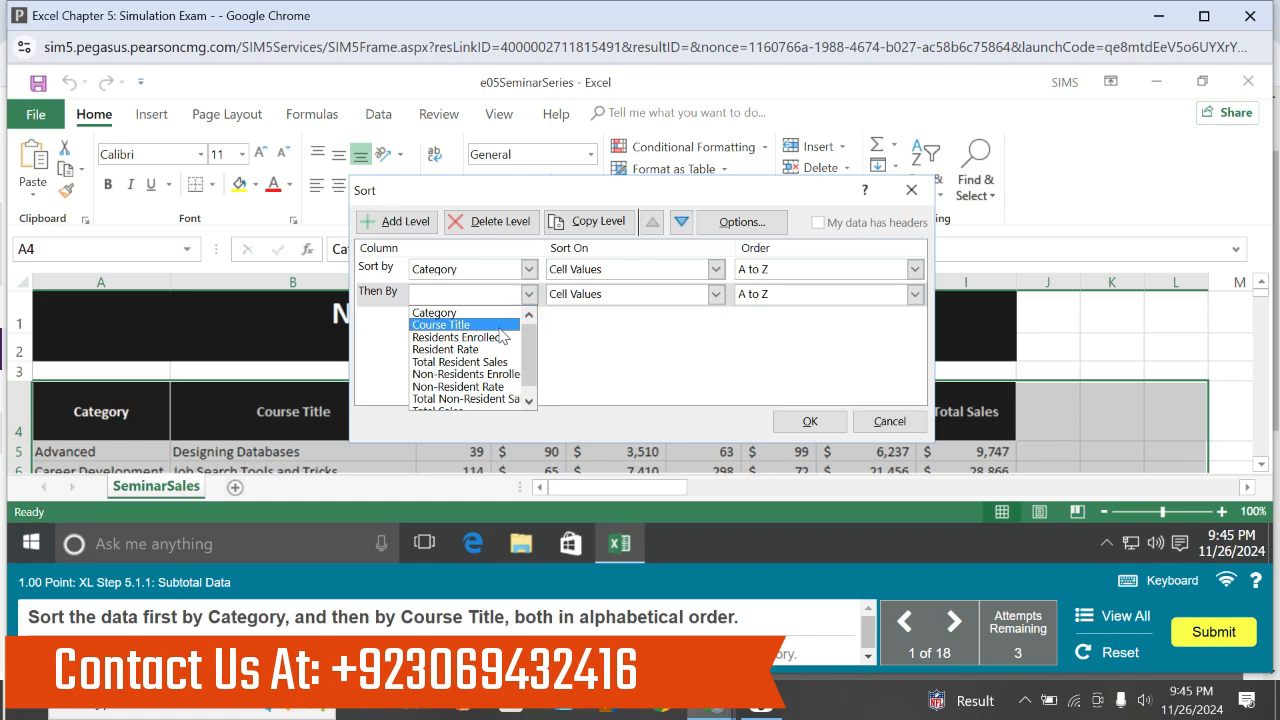
click(498, 326)
click(789, 419)
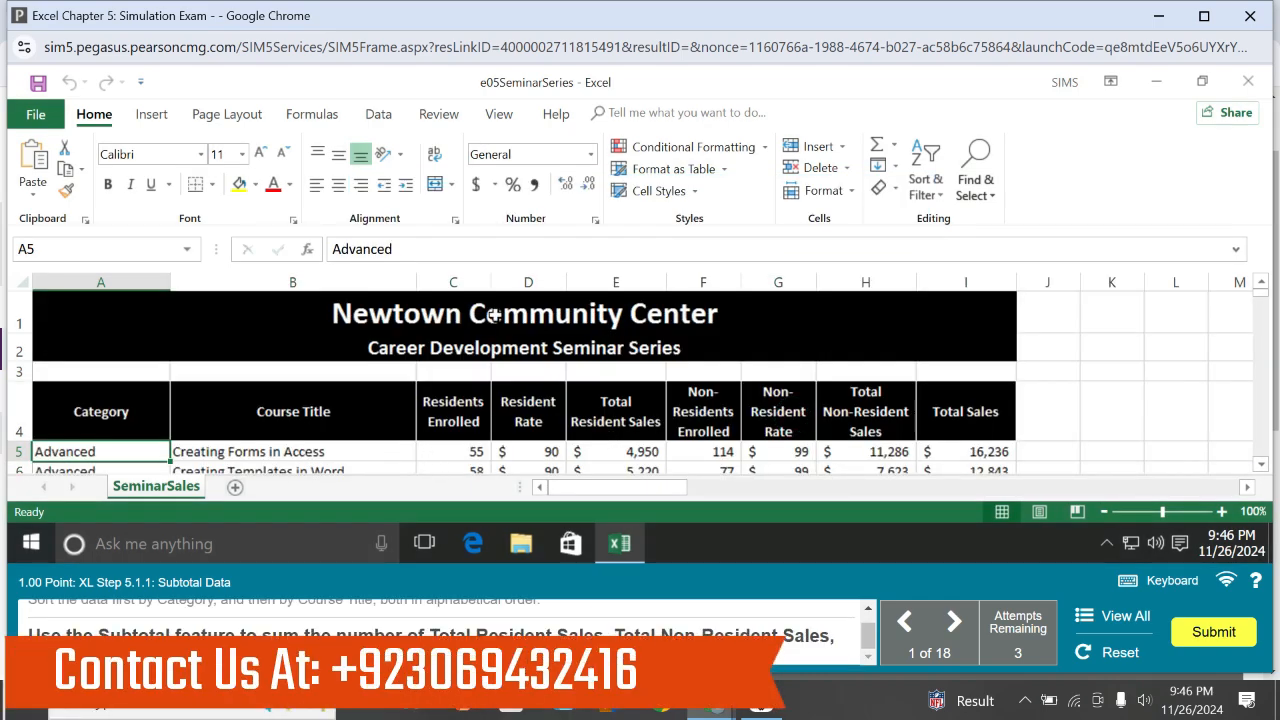
- Add Sum subtotals at each change in Category for Total Resident Sales, Total Non-Resident Sales and Total Sales
click(355, 116)
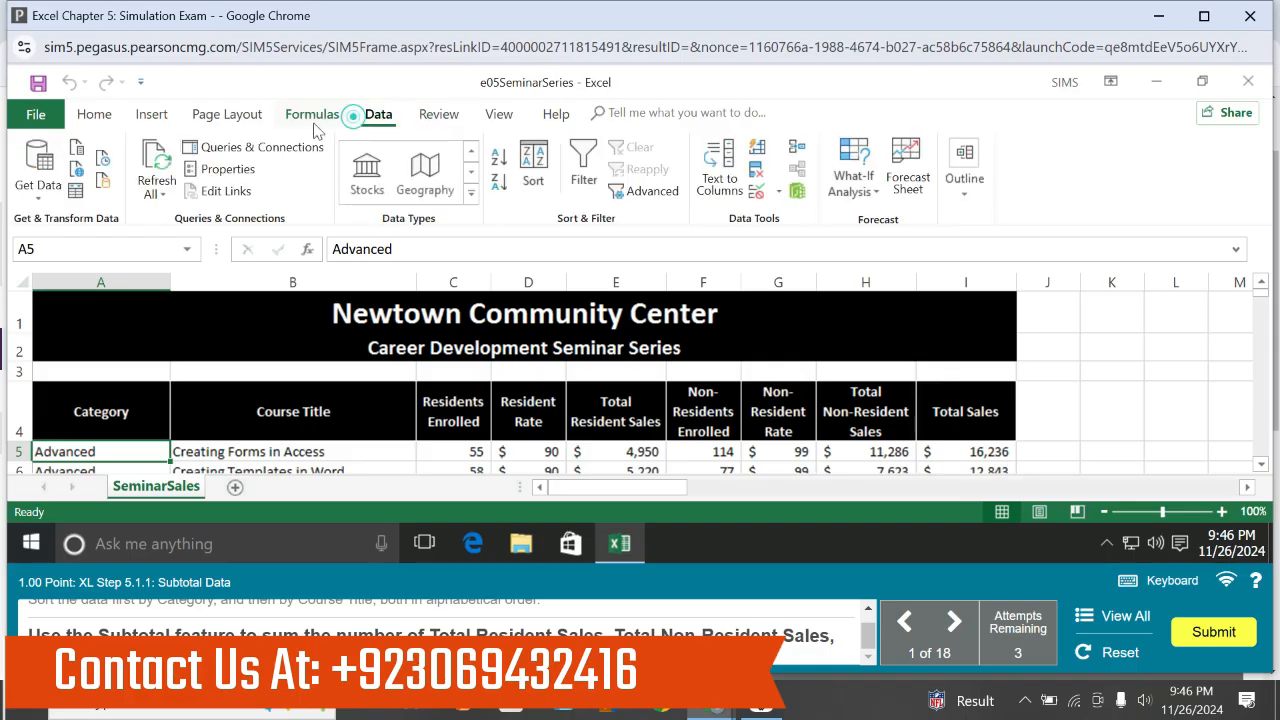
click(944, 189)
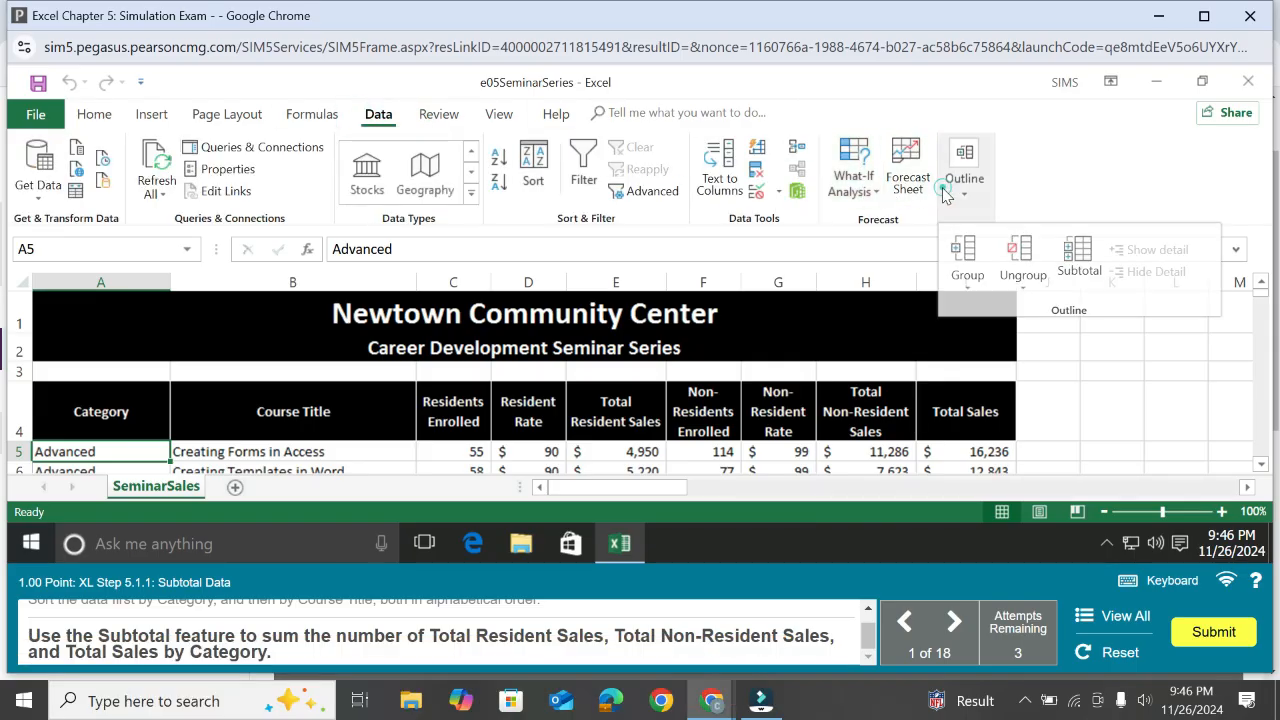
click(1062, 252)
click(528, 386)
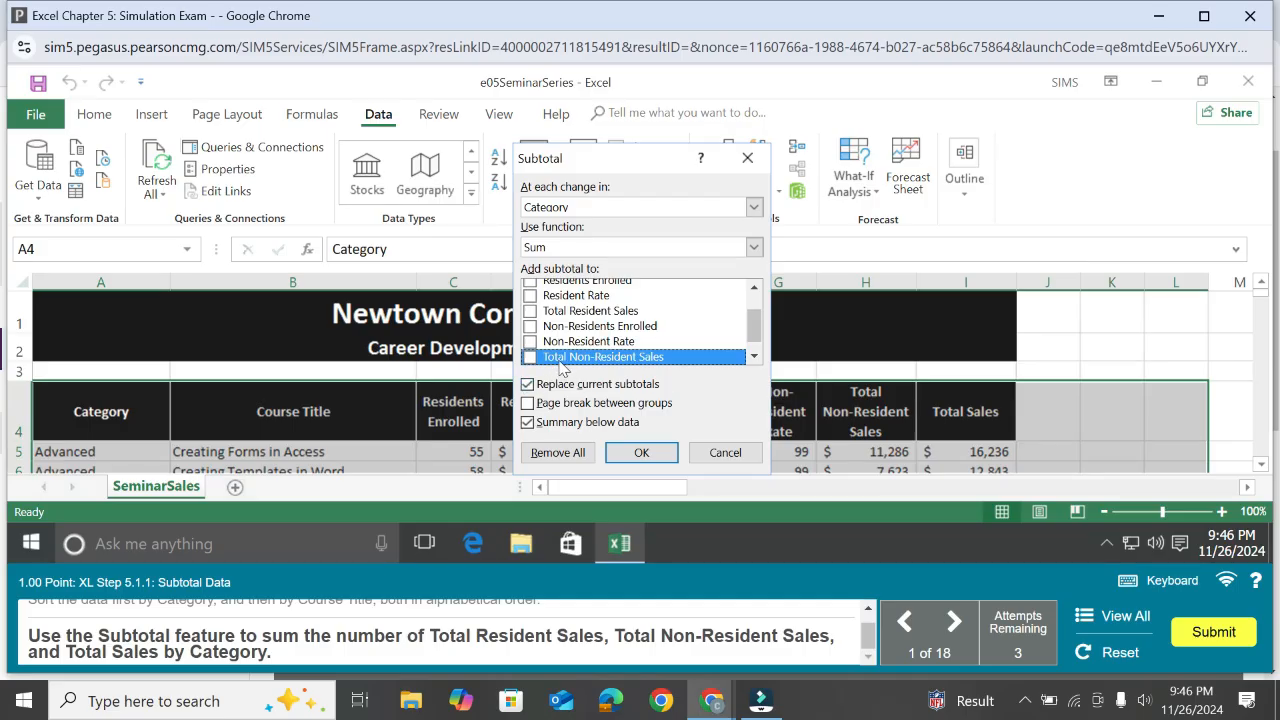
click(530, 312)
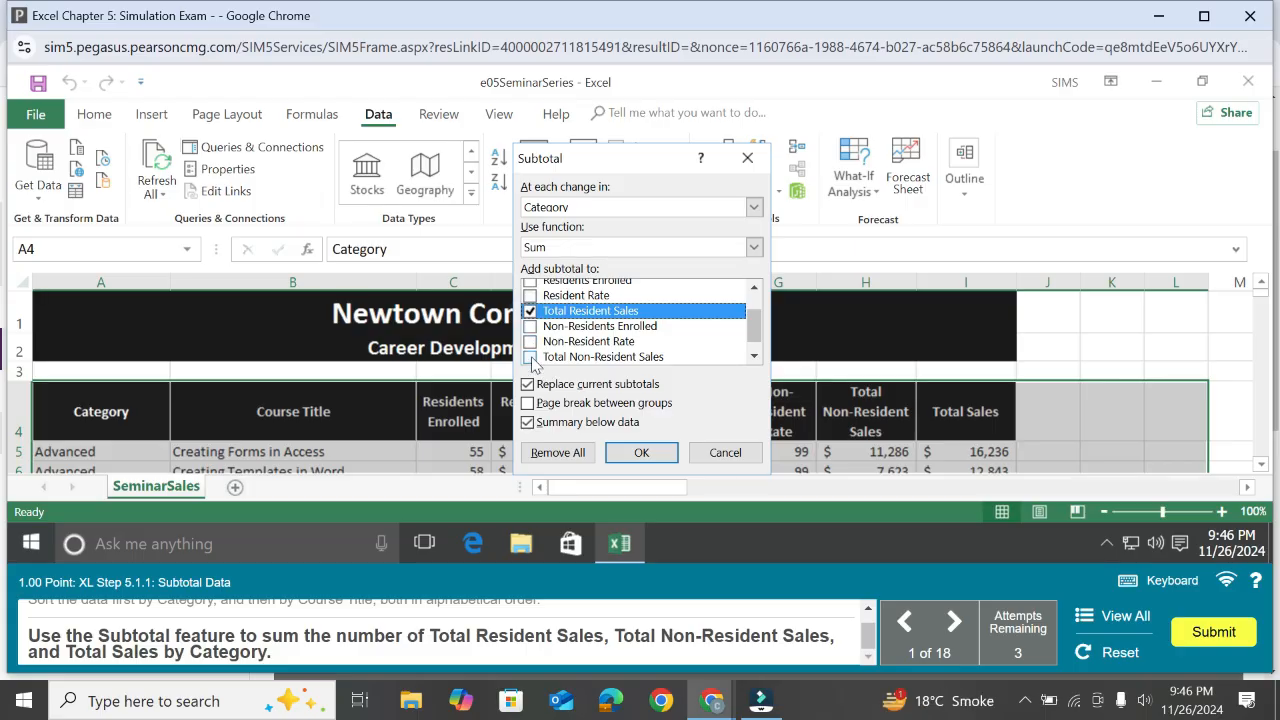
click(530, 357)
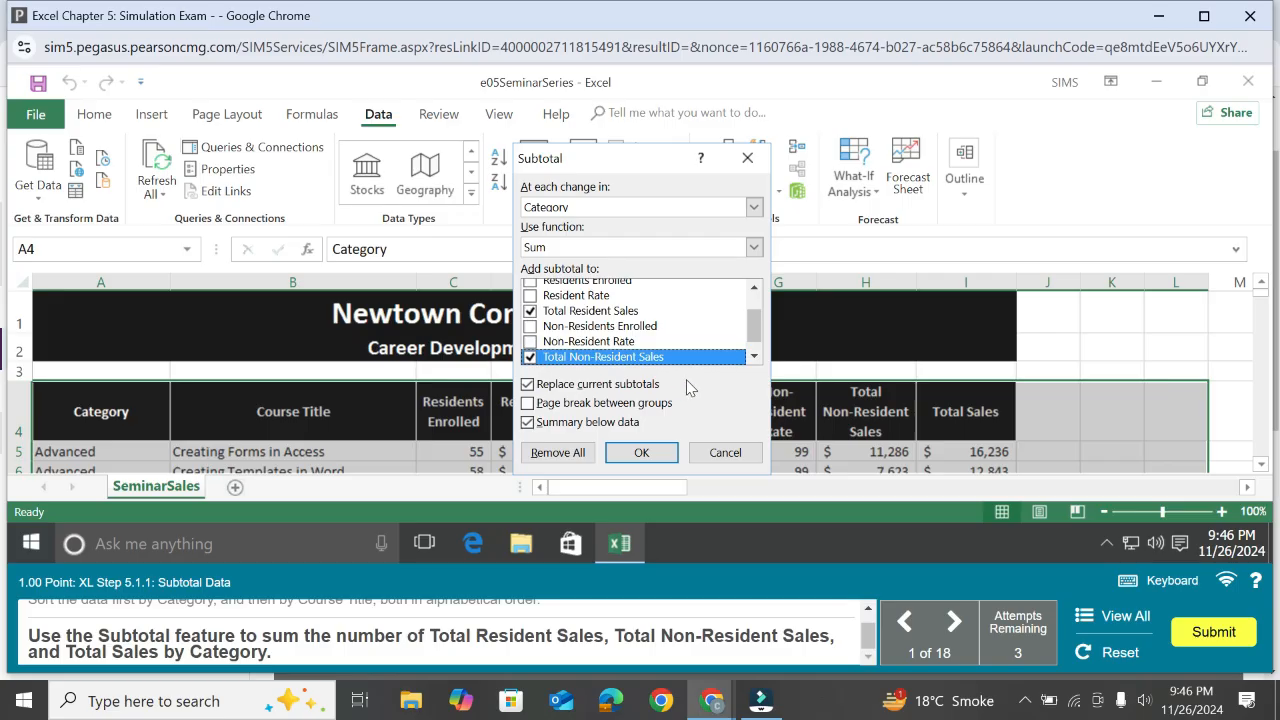
click(754, 358)
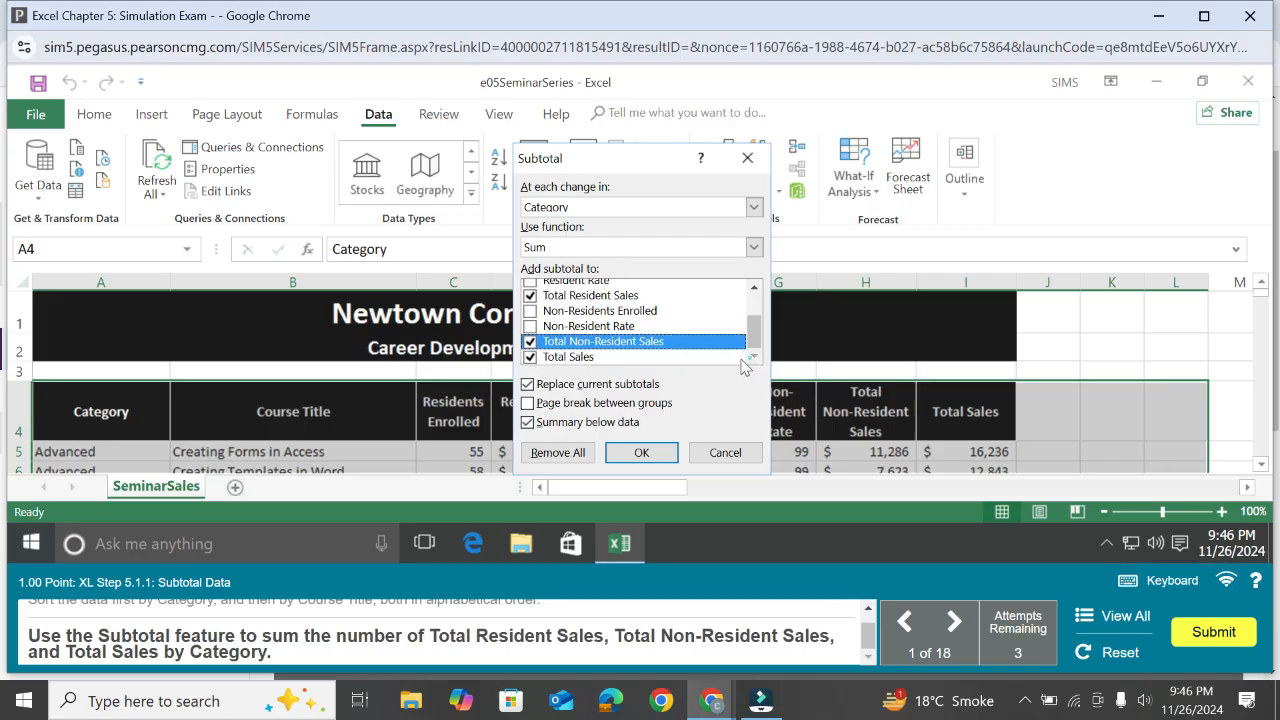
click(641, 453)
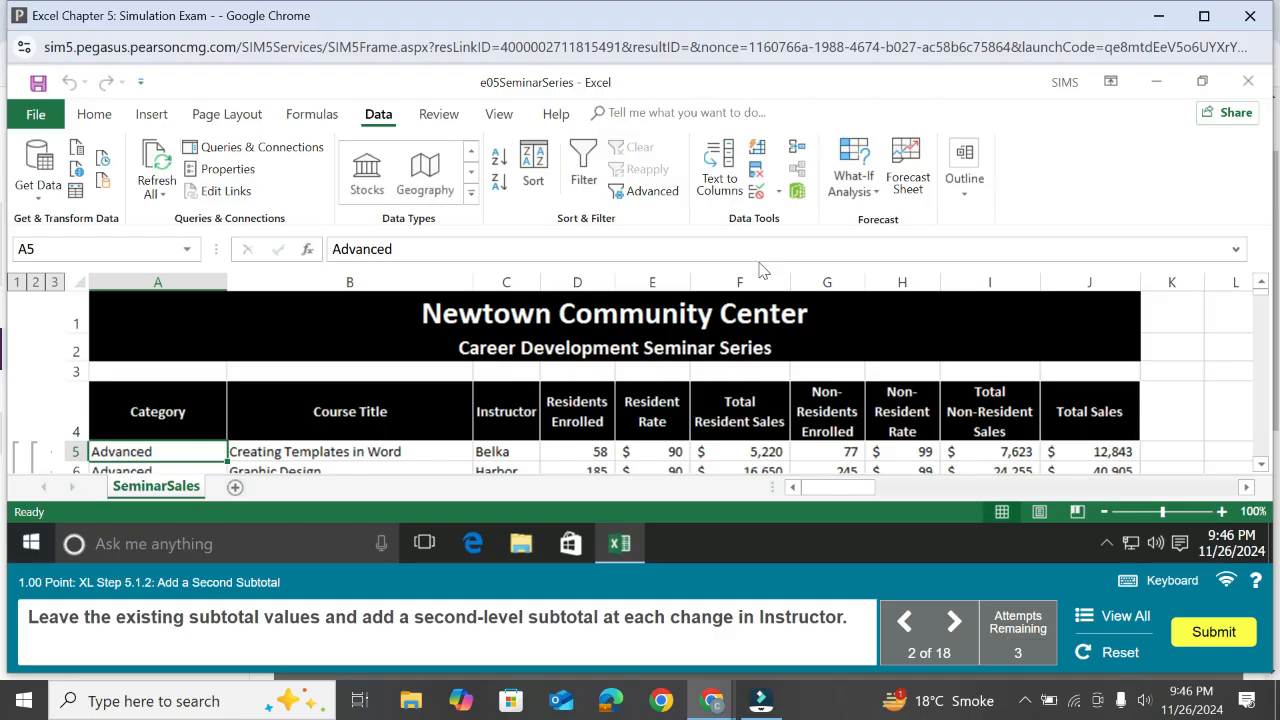
- Add a second-level Sum subtotal of Total Sales at each change in Instructor, without replacing the current subtotals
click(853, 185)
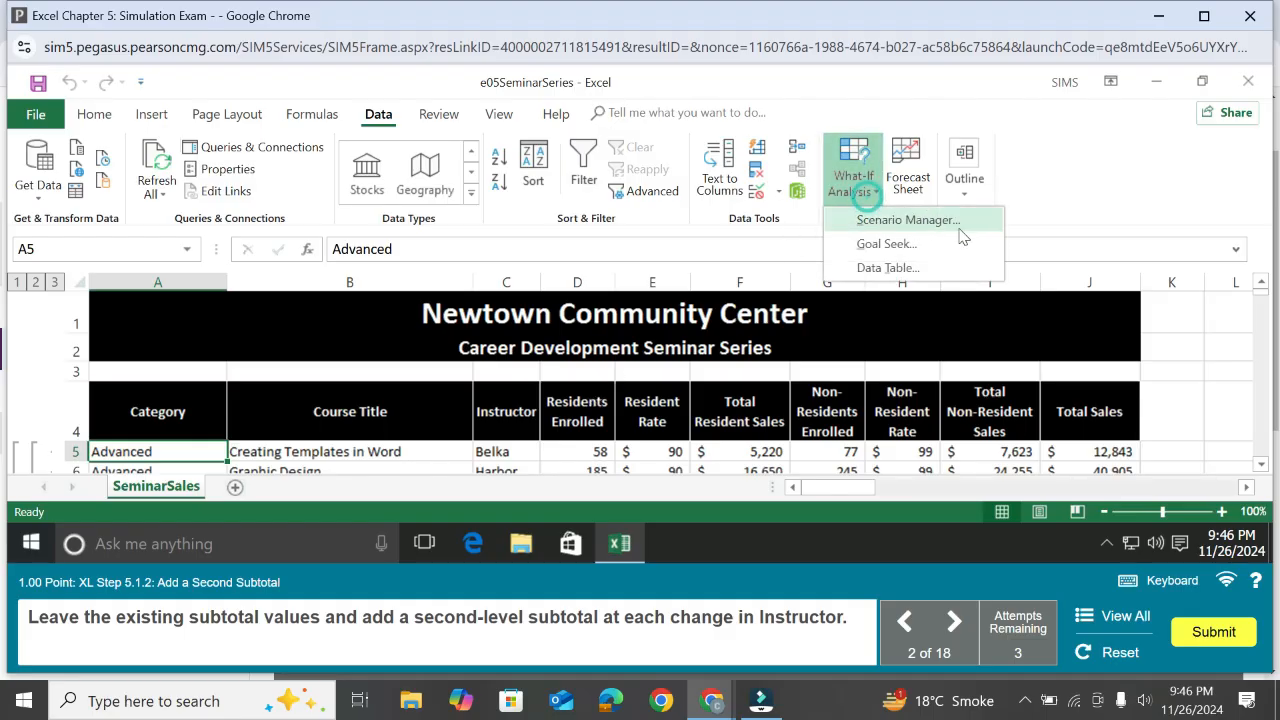
click(955, 188)
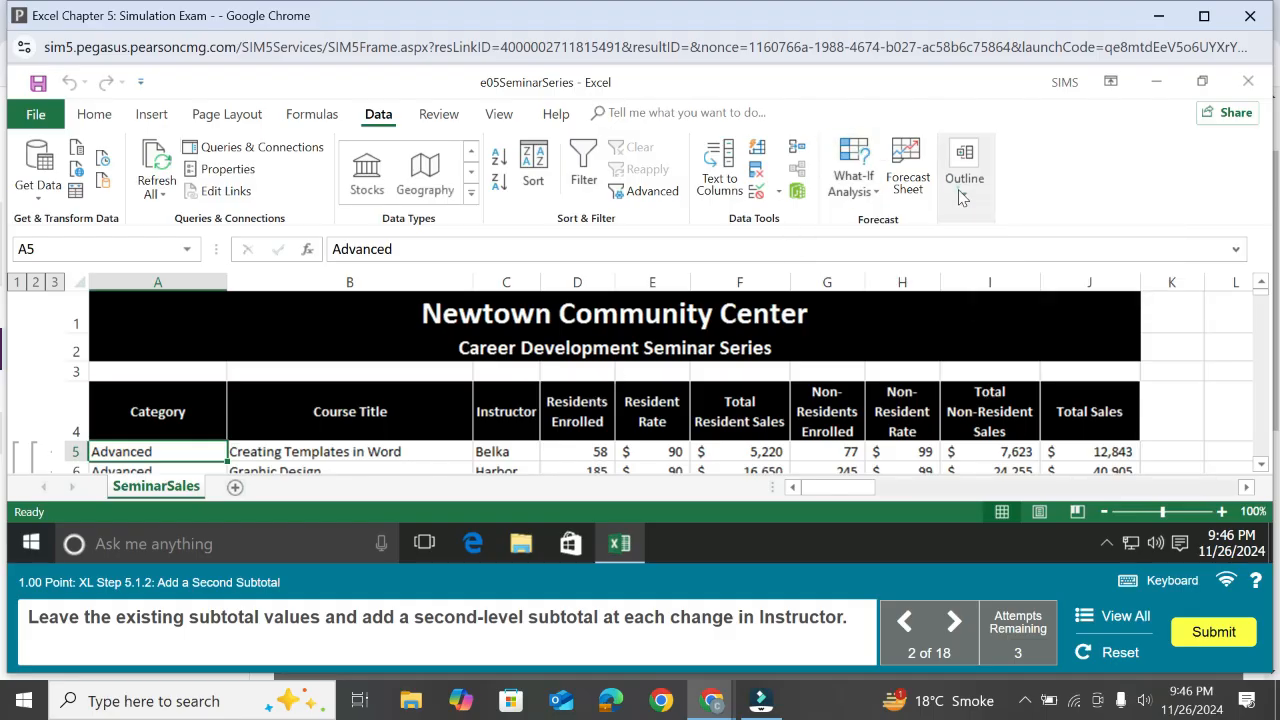
click(958, 185)
click(1078, 256)
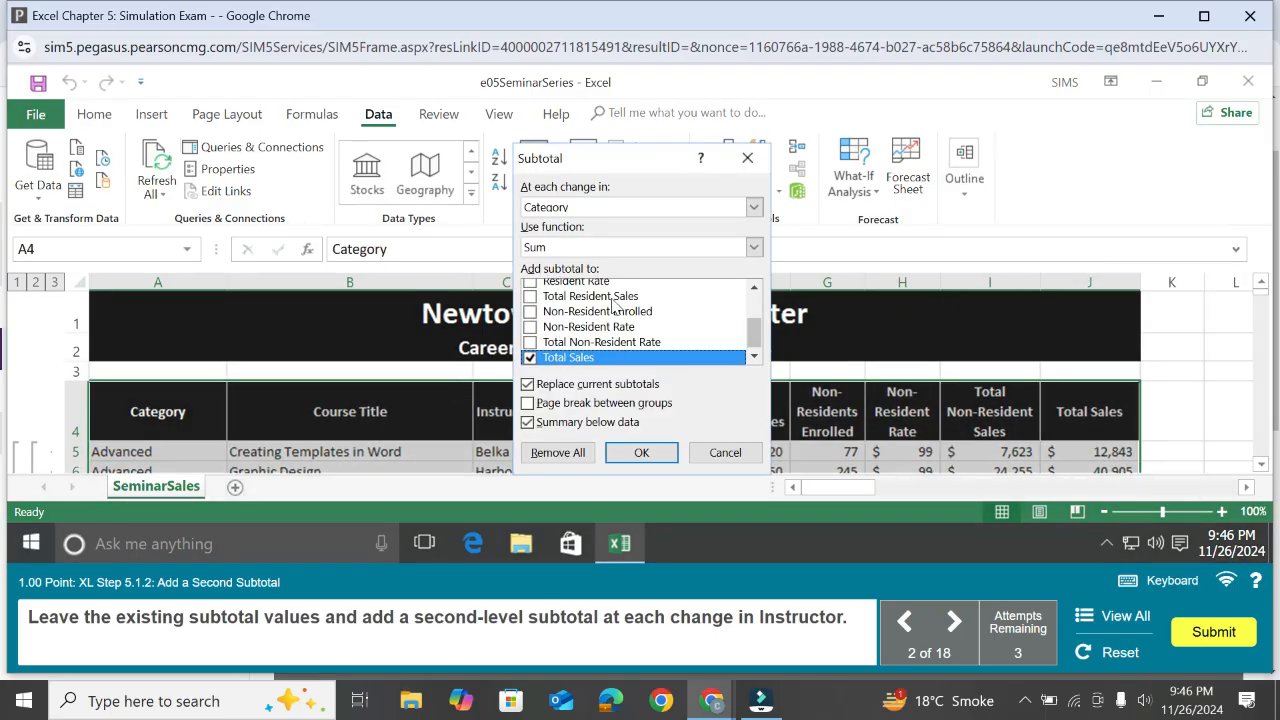
click(754, 207)
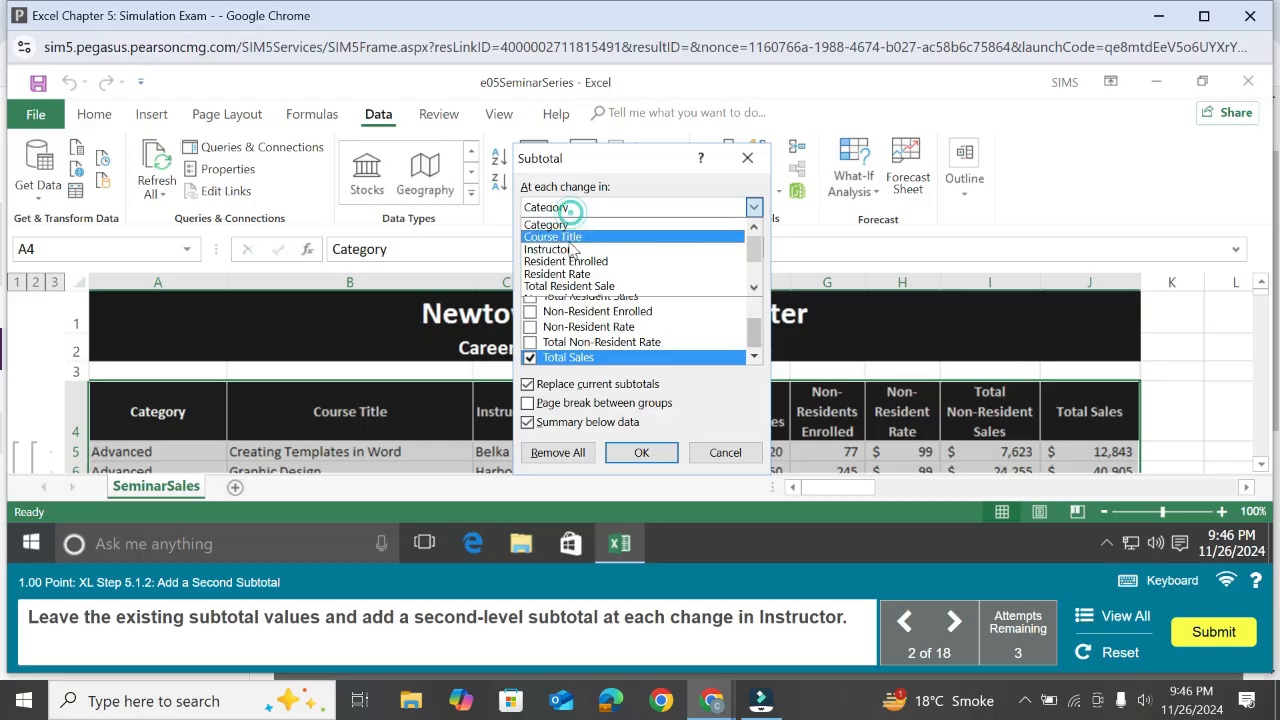
click(570, 248)
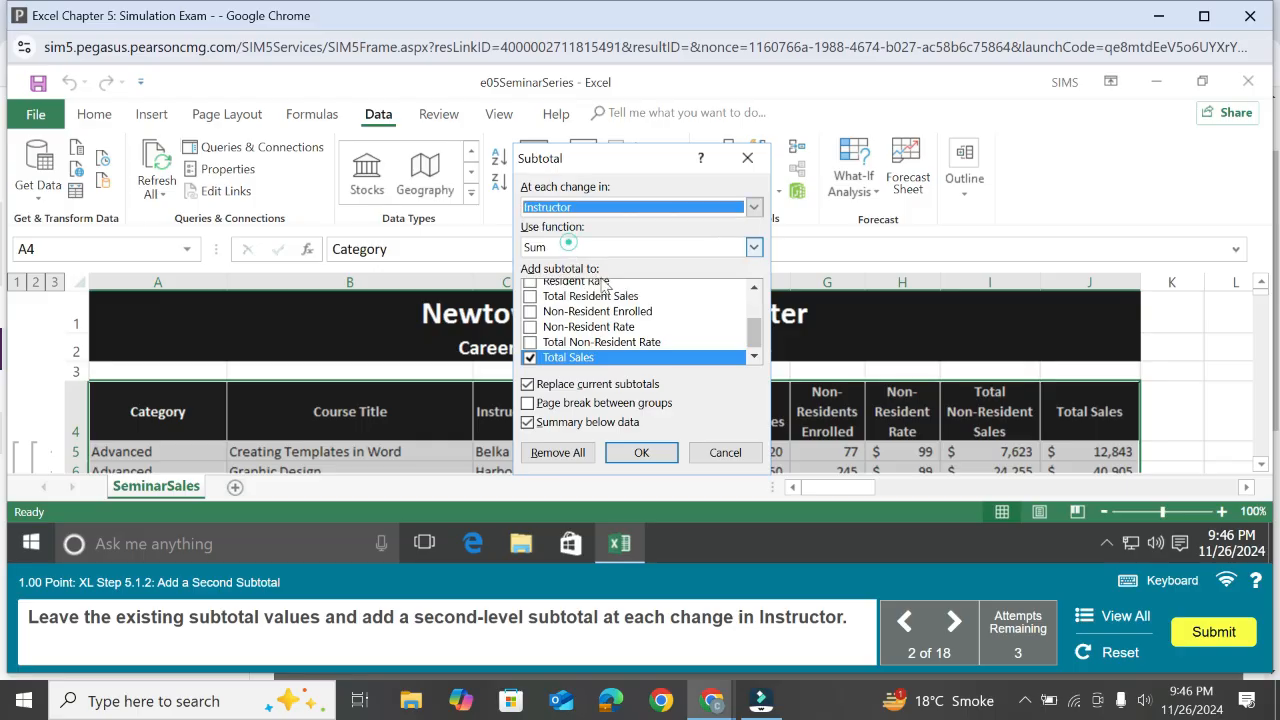
click(528, 384)
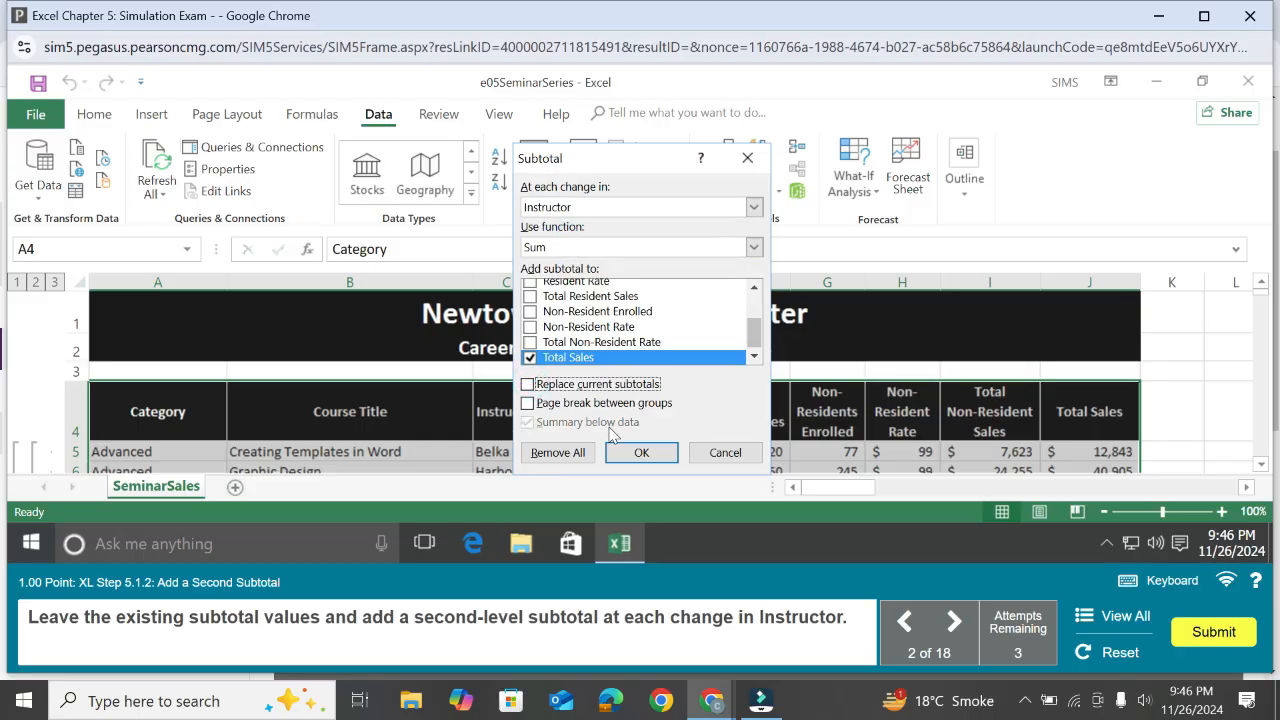
click(638, 452)
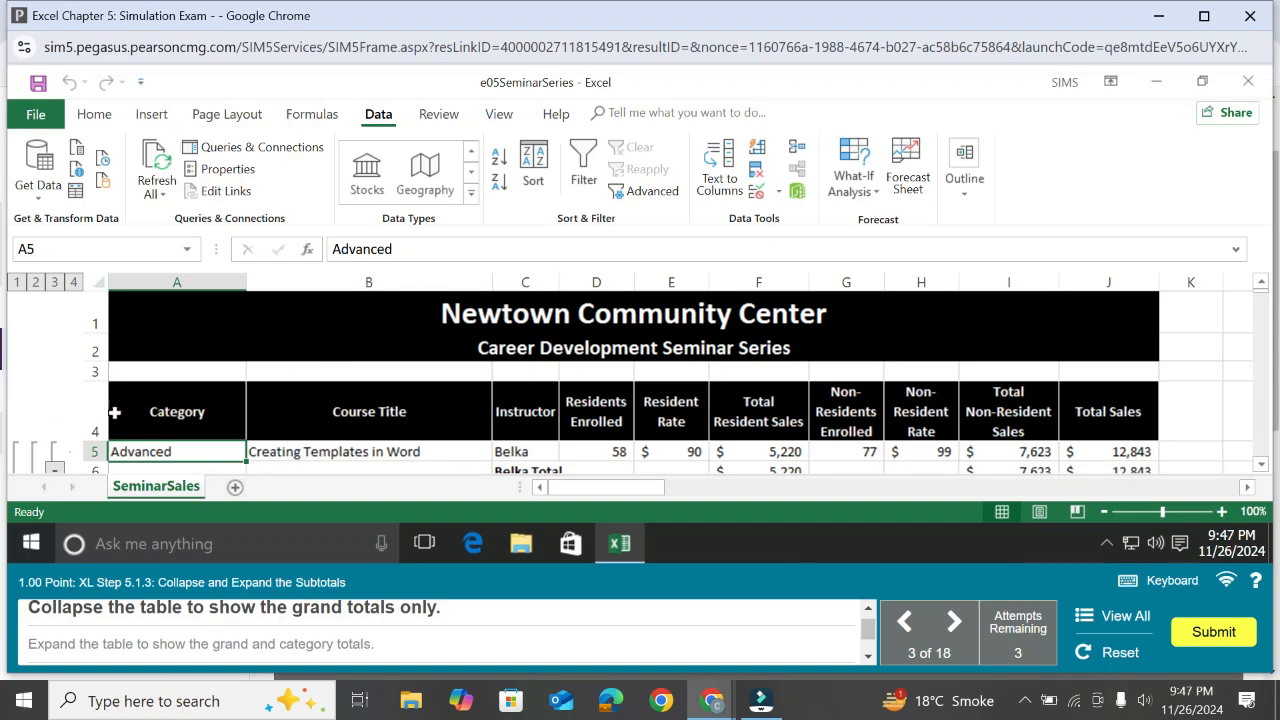
- Collapse the subtotaled table to the grand total only, and expand it again to the category totals
scroll(114, 412, down, 2)
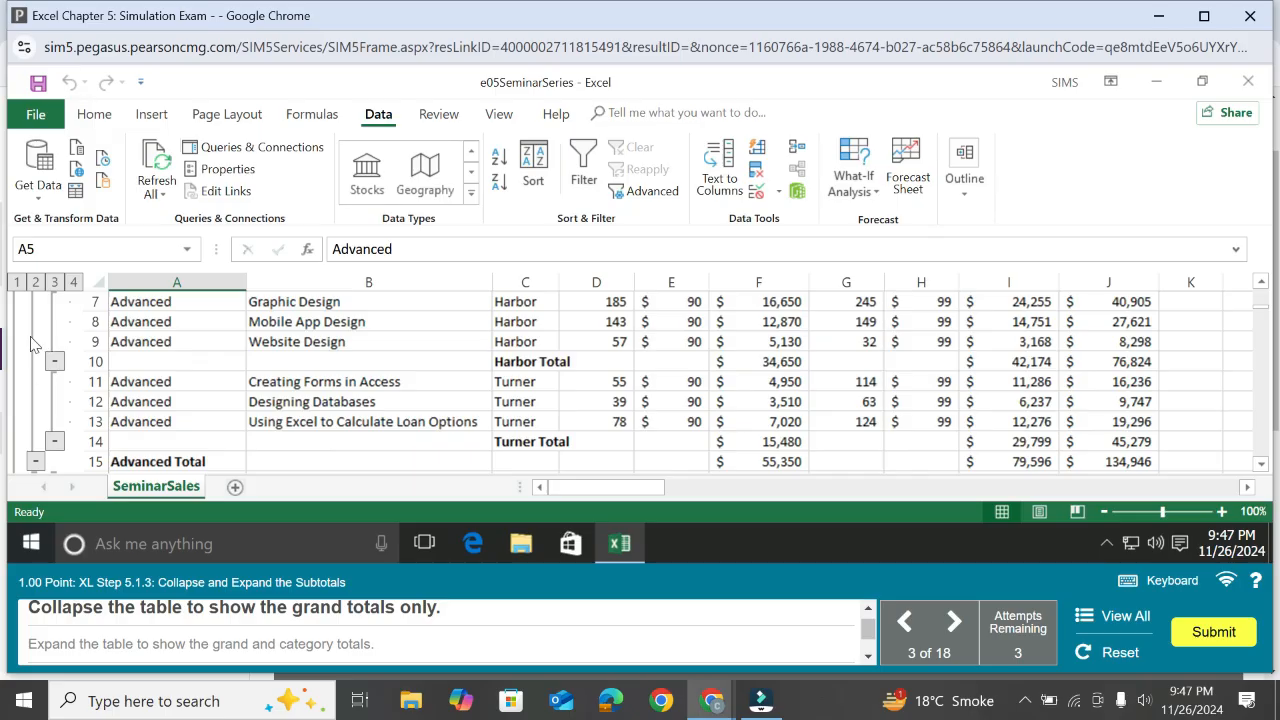
click(36, 283)
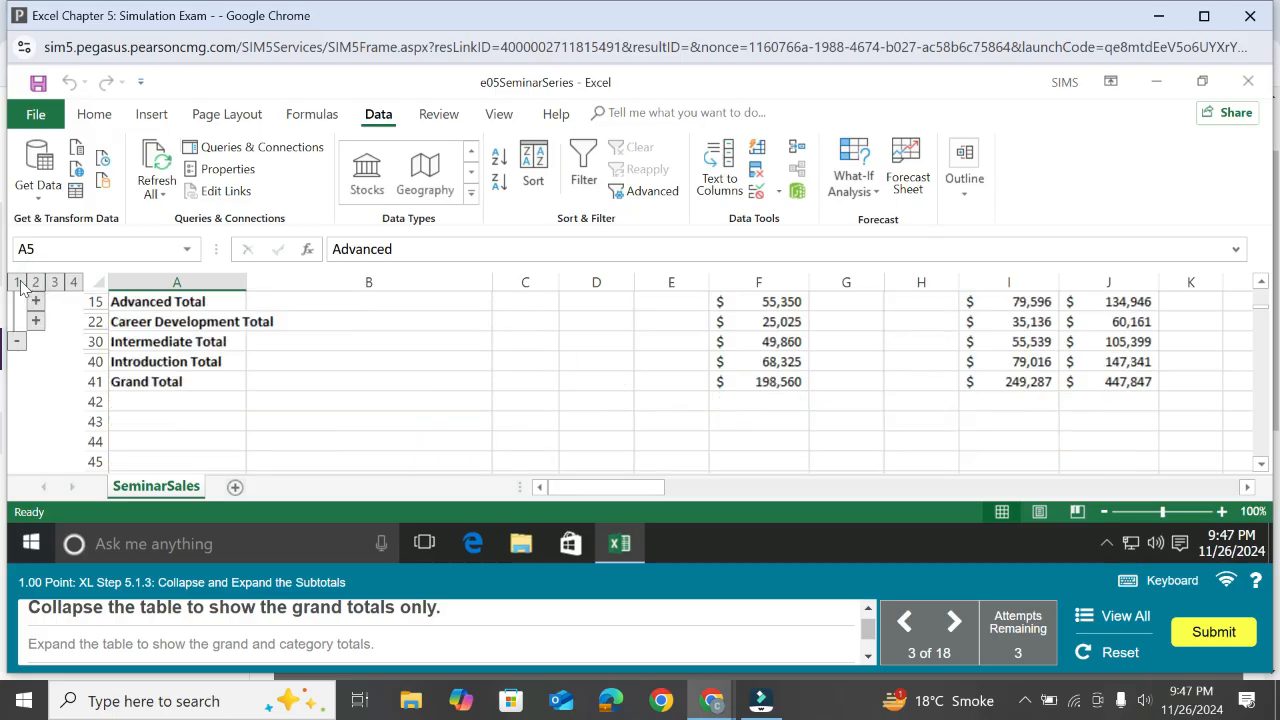
click(17, 283)
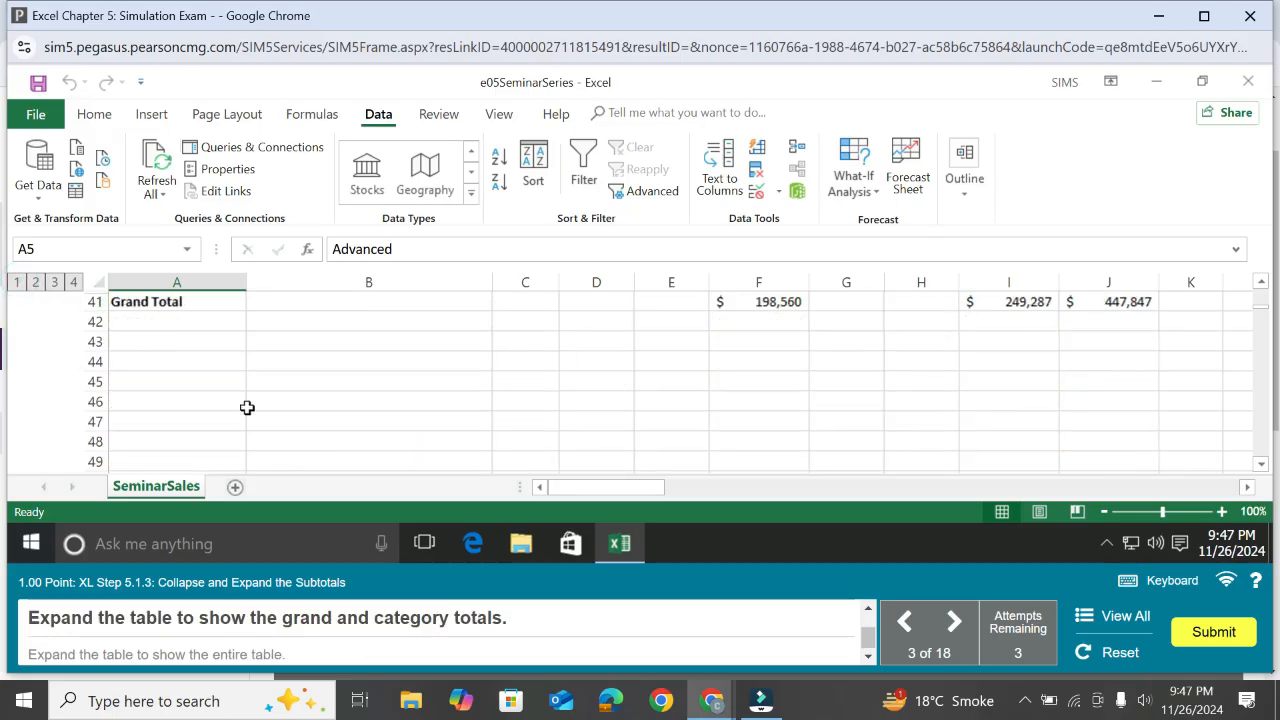
scroll(163, 357, up, 1)
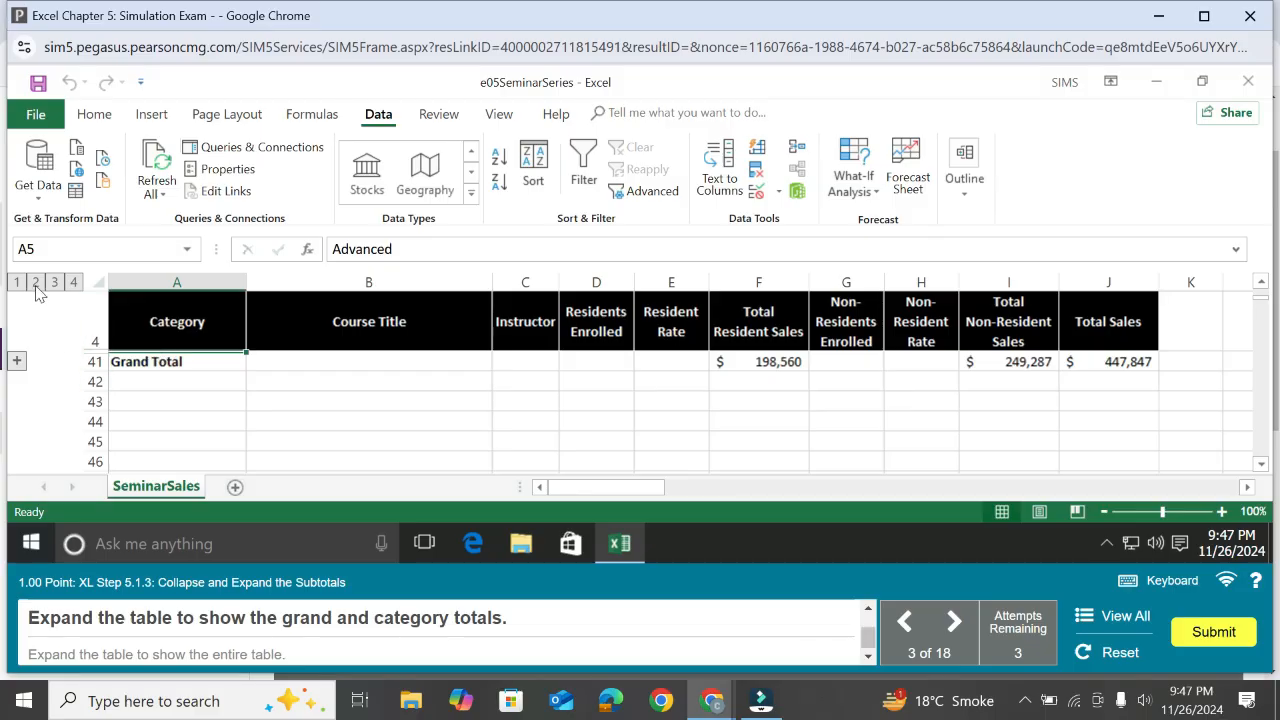
click(17, 361)
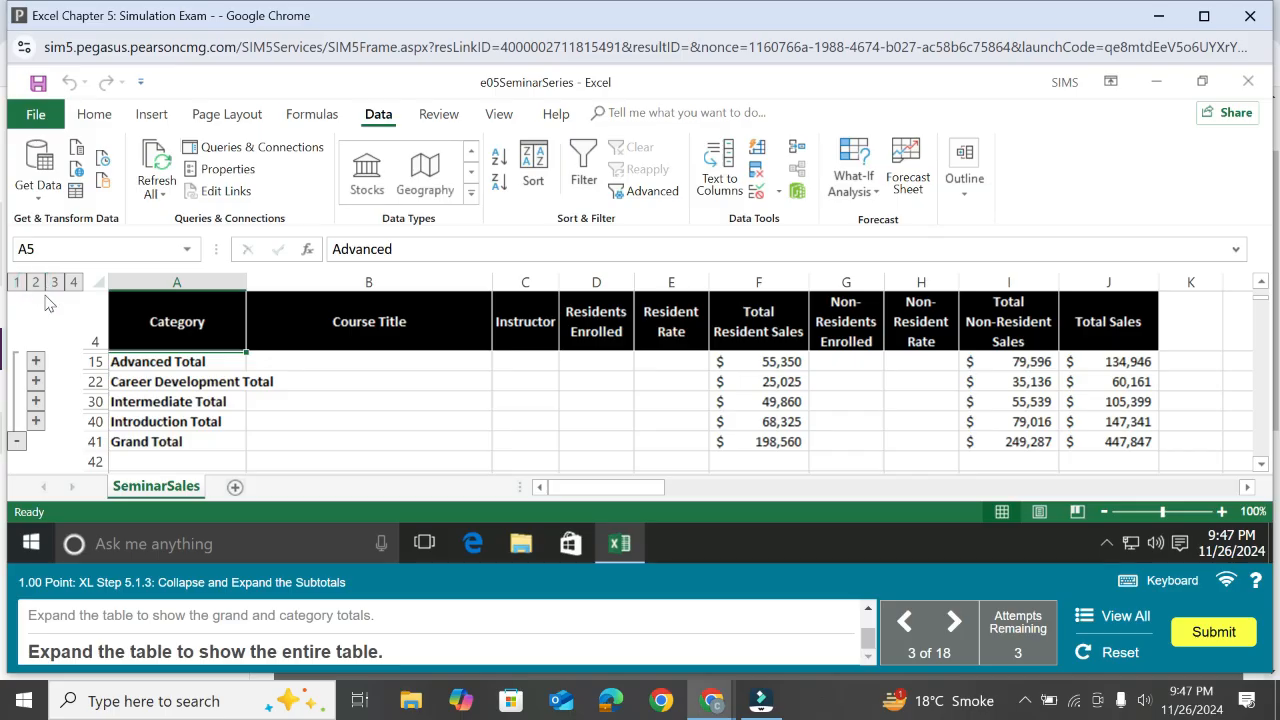
- Expand the Advanced and Career Development categories to show their detail rows and instructor totals
click(36, 361)
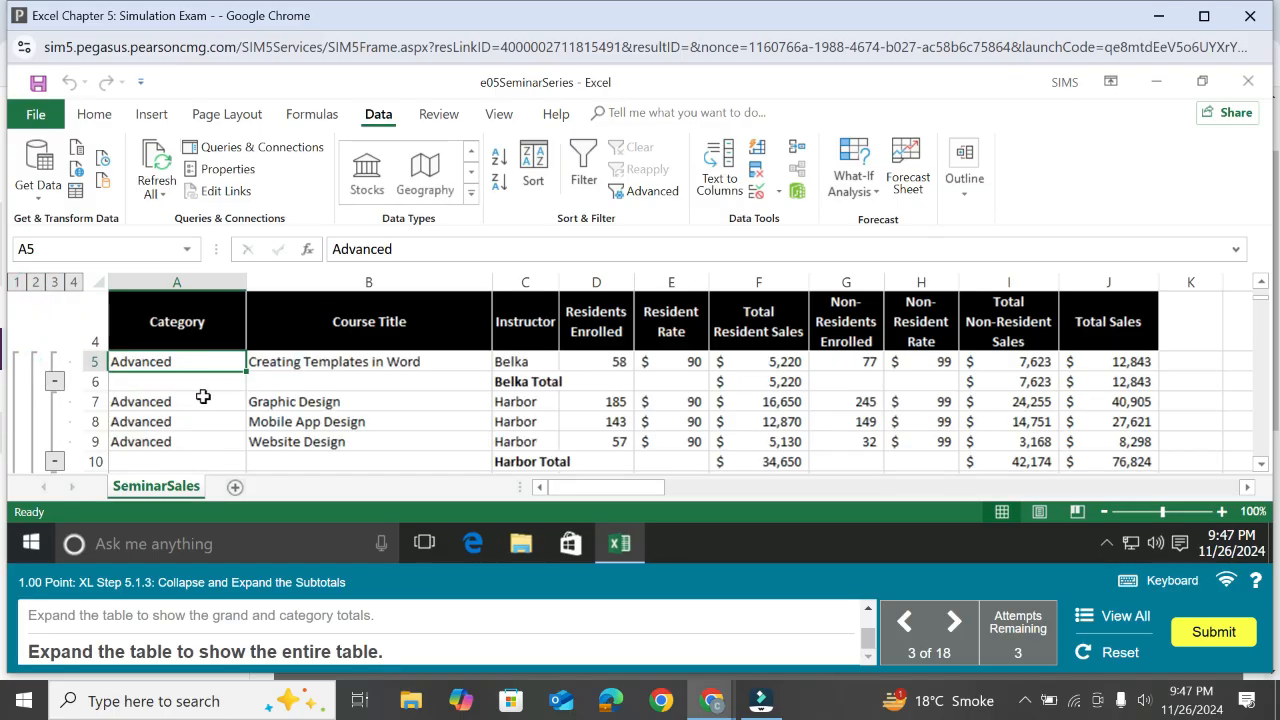
scroll(200, 392, down, 4)
scroll(192, 388, up, 2)
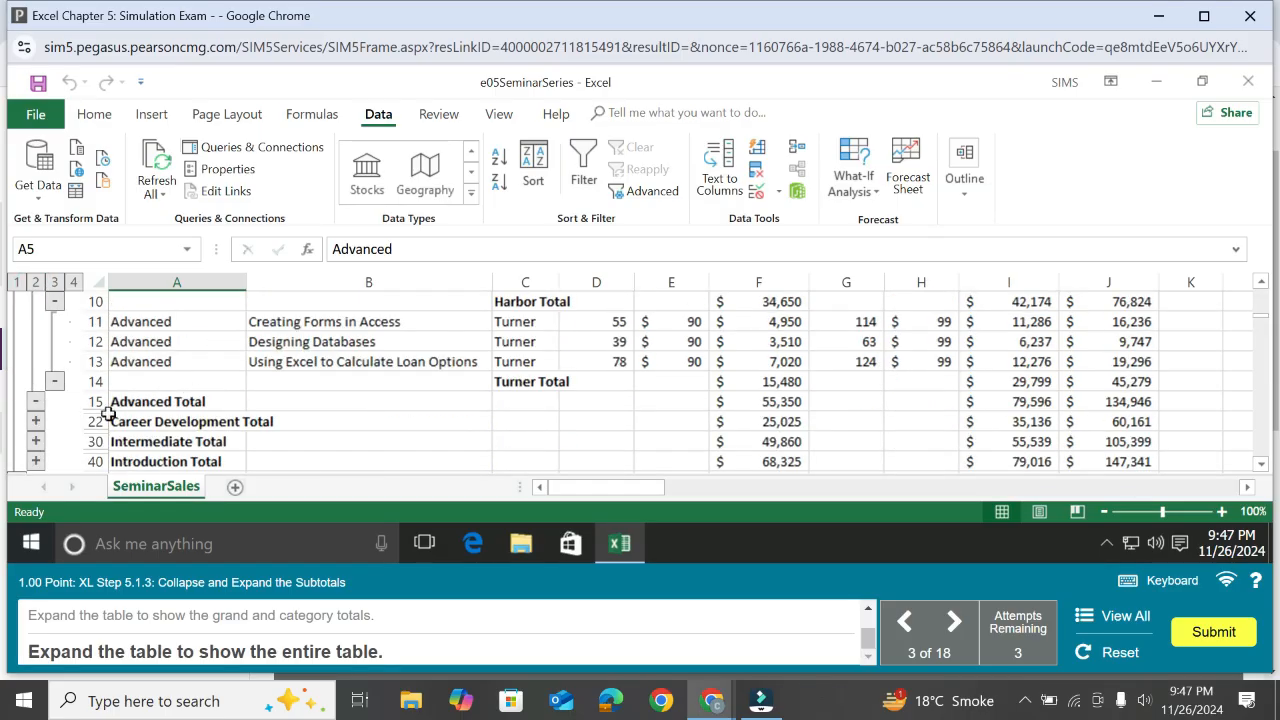
click(36, 421)
scroll(140, 380, down, 1)
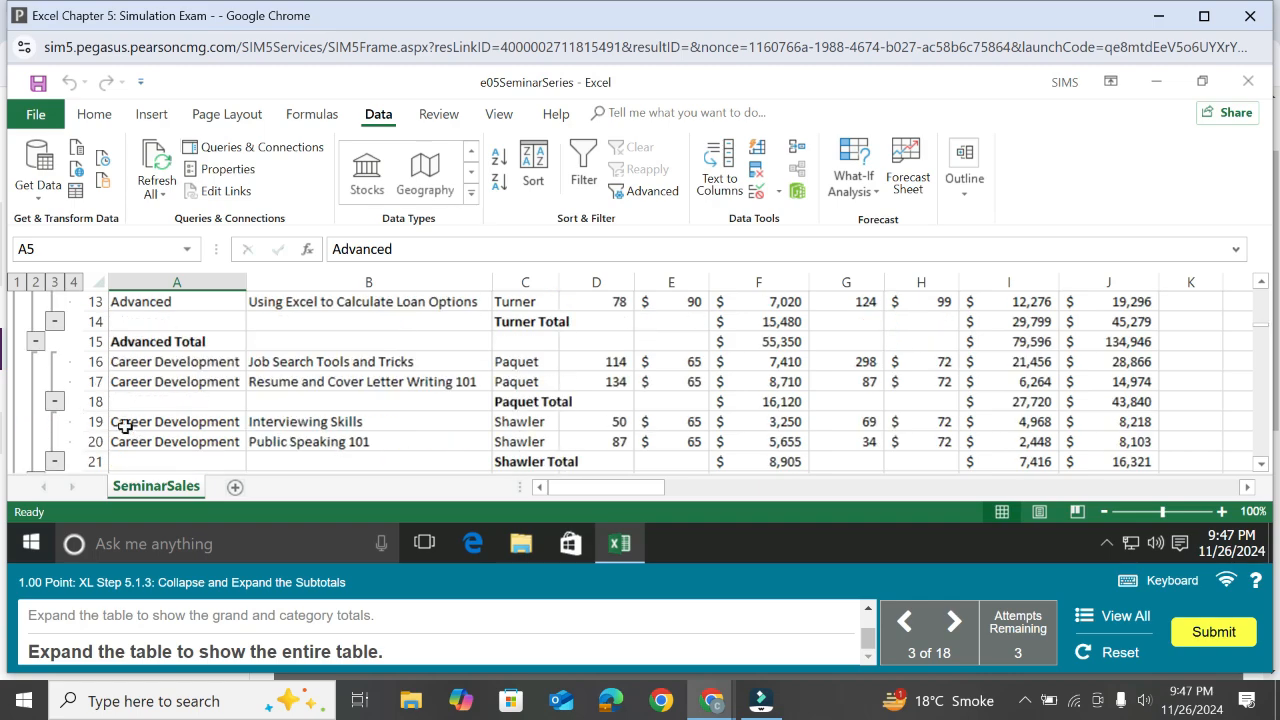
scroll(120, 380, down, 5)
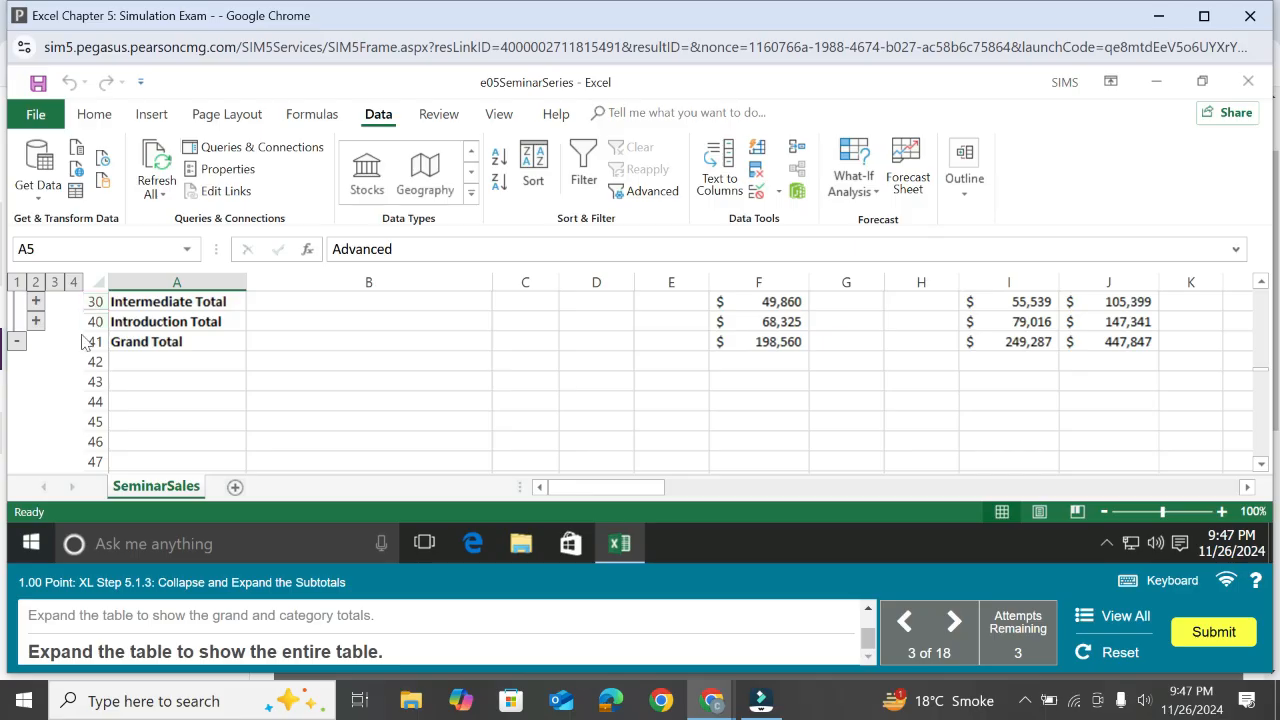
key(Up)
key(Up)
key(Down)
key(Down)
key(Down)
key(Down)
key(Down)
key(Down)
key(Down)
key(Down)
key(Down)
key(Down)
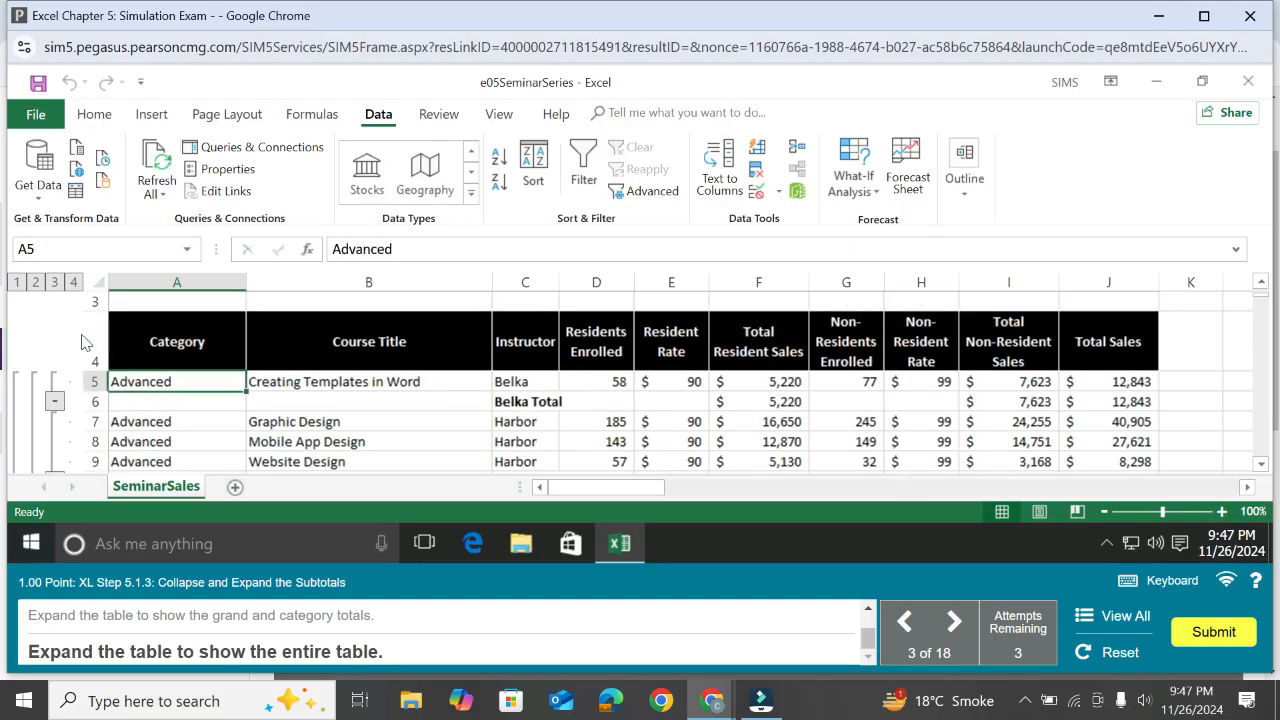
- Expand the Intermediate and Introduction categories so the entire subtotaled table is shown
key(Down)
key(Down)
key(Down)
key(Down)
key(Down)
key(Down)
key(Down)
key(Down)
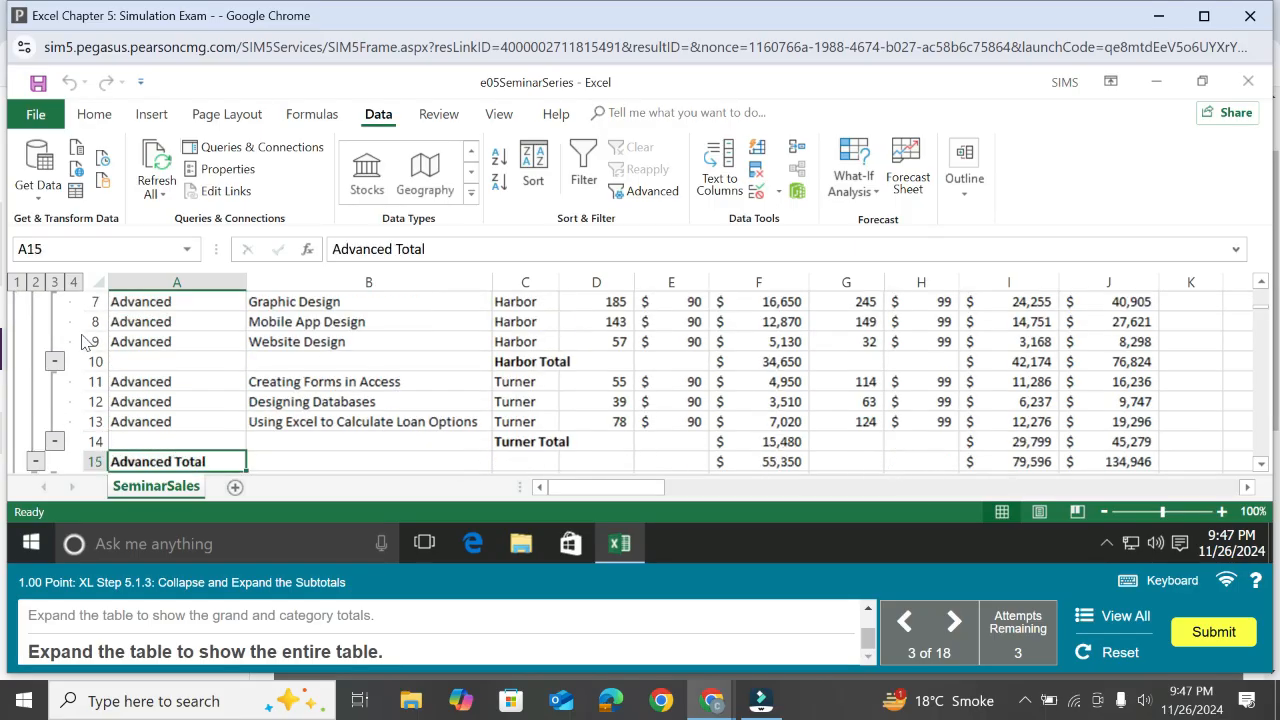
key(Down)
key(Down)
key(Down)
key(Down)
key(Down)
key(Down)
key(Down)
key(Down)
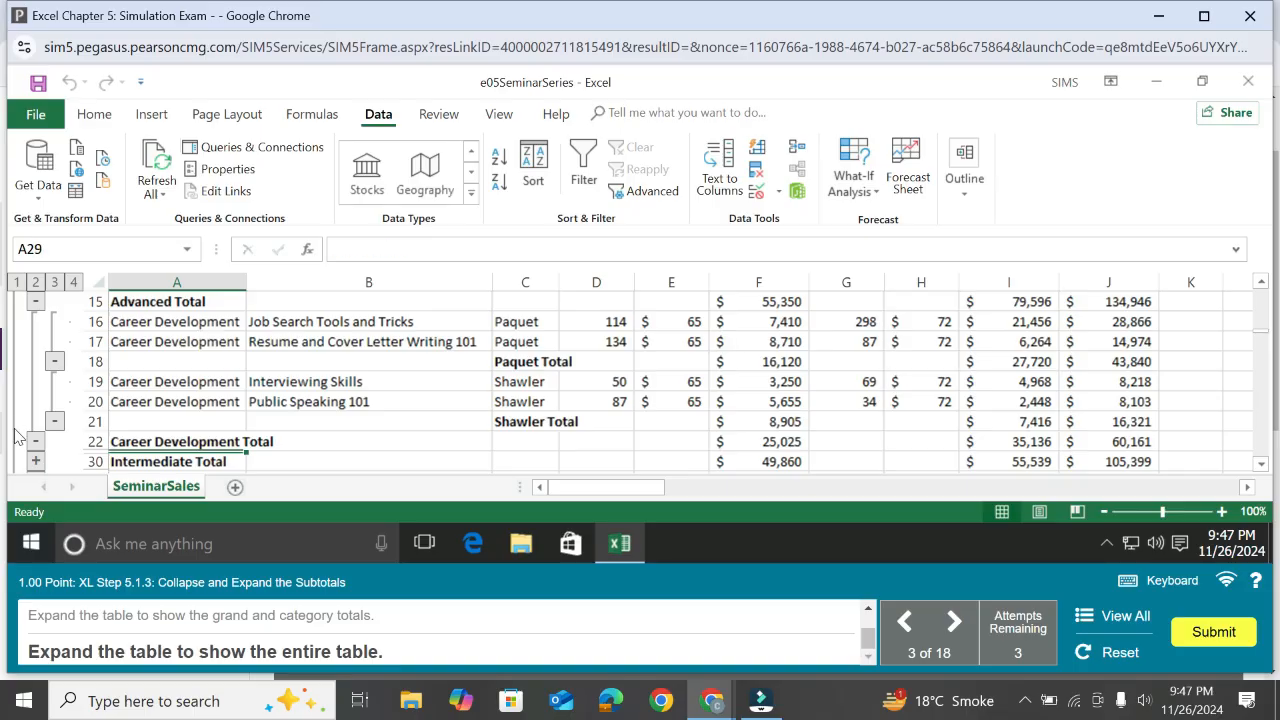
click(36, 462)
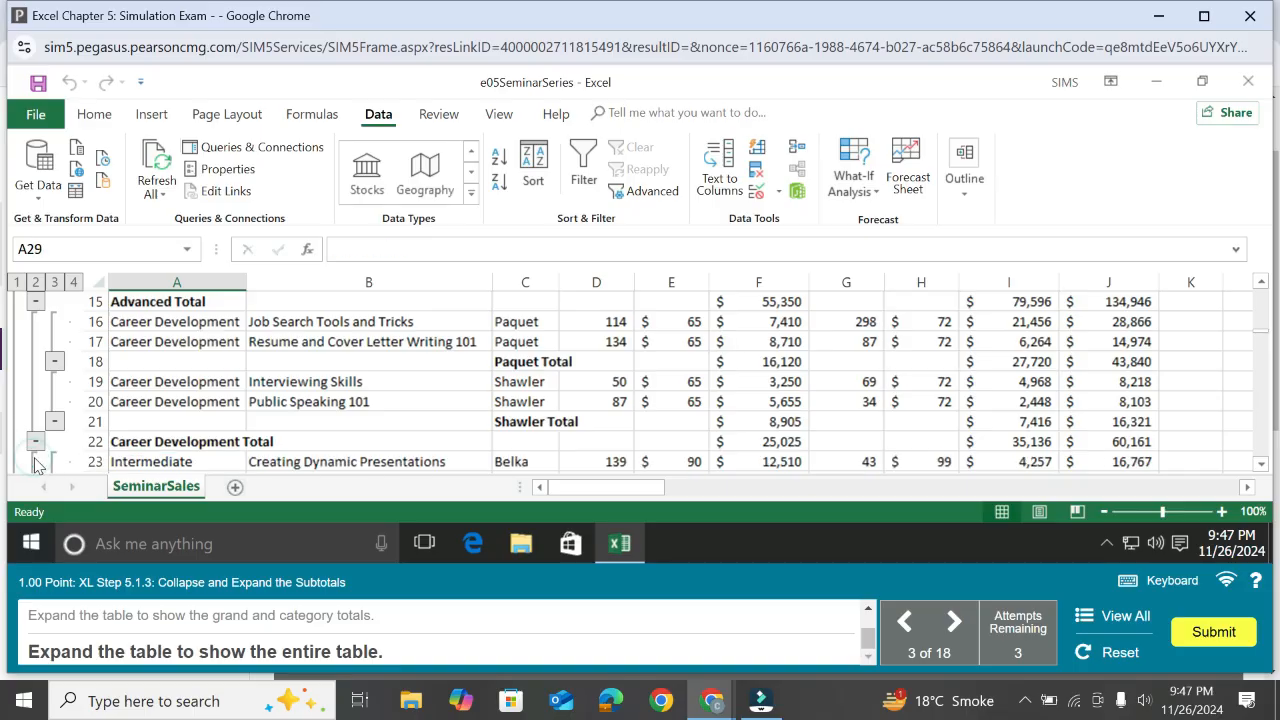
scroll(284, 340, down, 3)
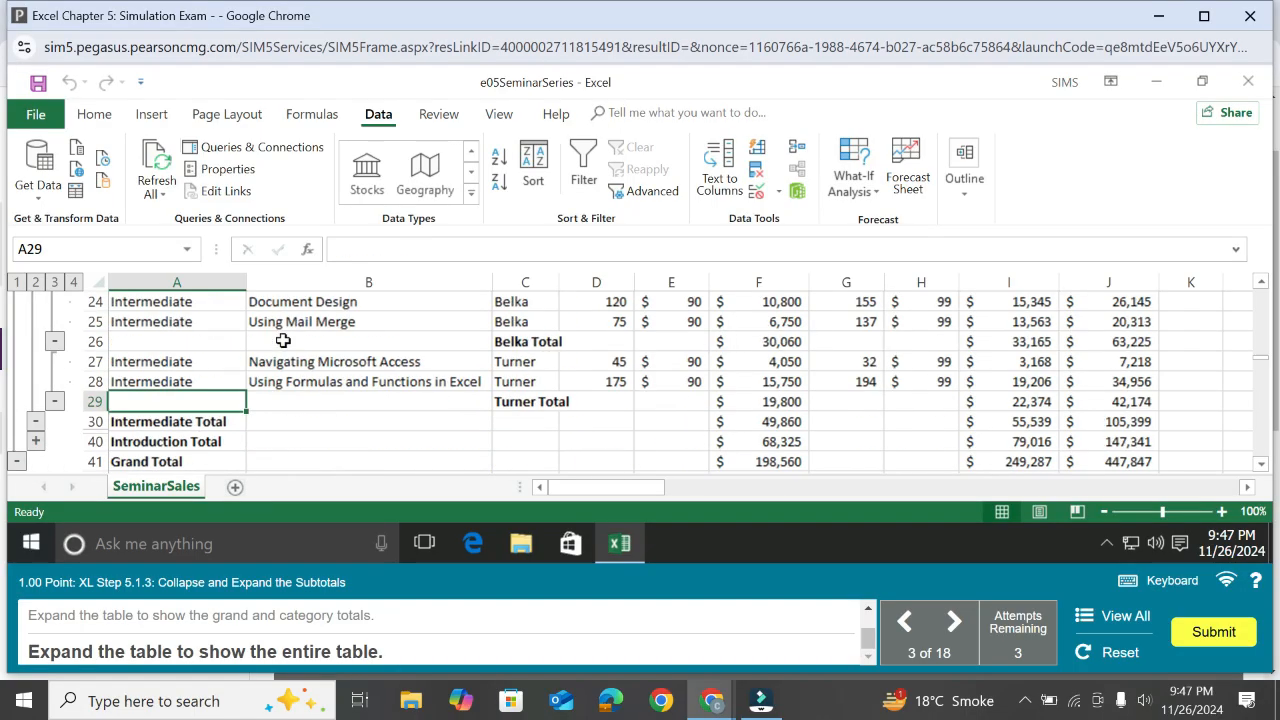
click(36, 441)
scroll(410, 360, down, 1)
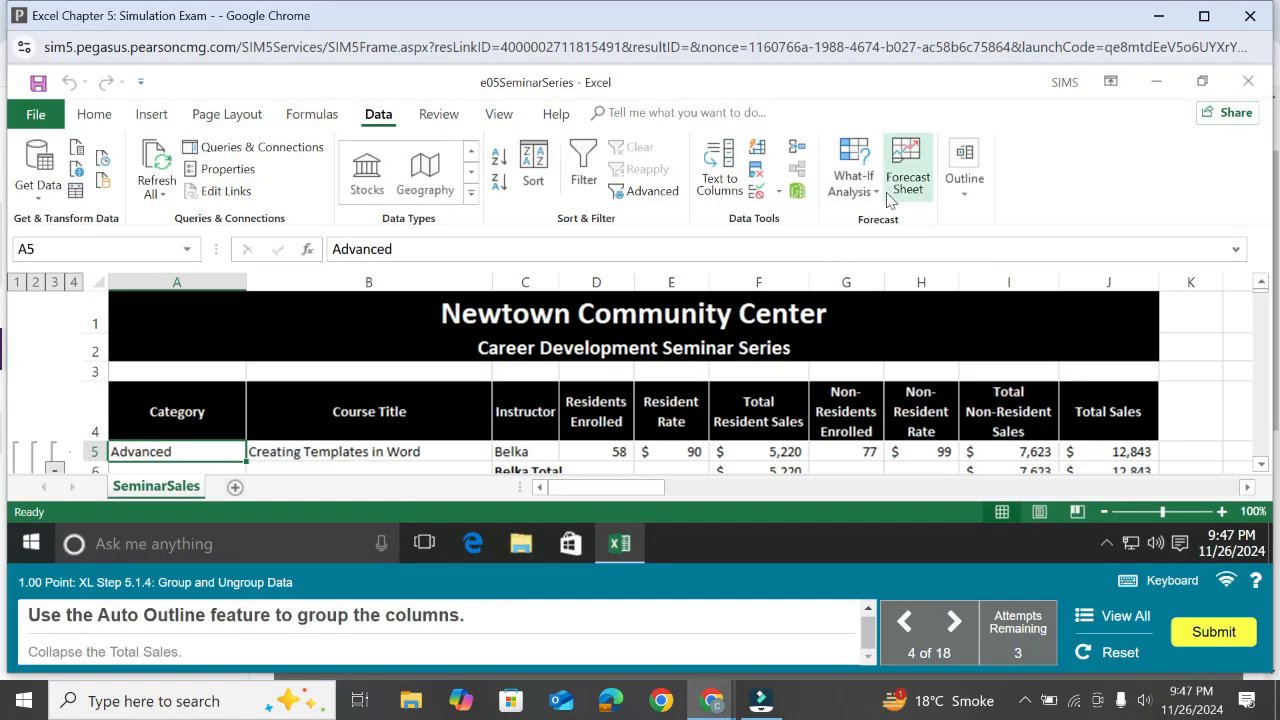
- Group the columns with Auto Outline, accepting the modification of the existing outline
click(962, 196)
click(968, 284)
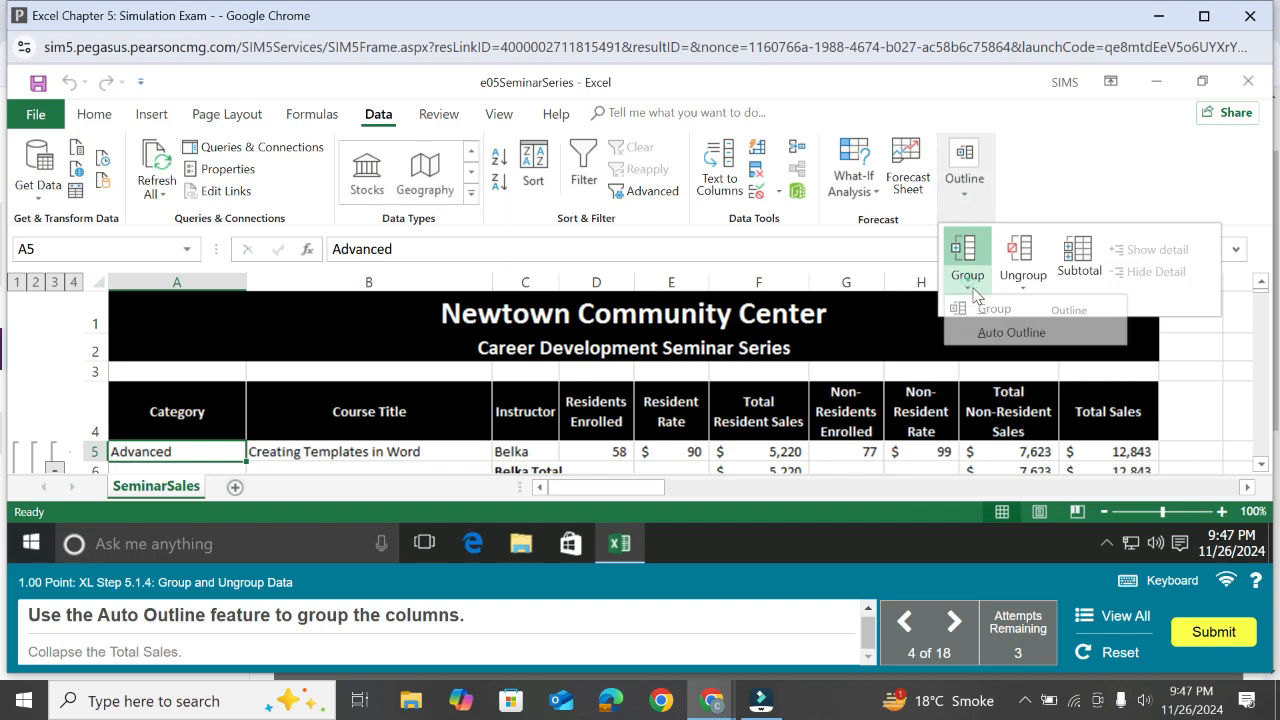
click(993, 329)
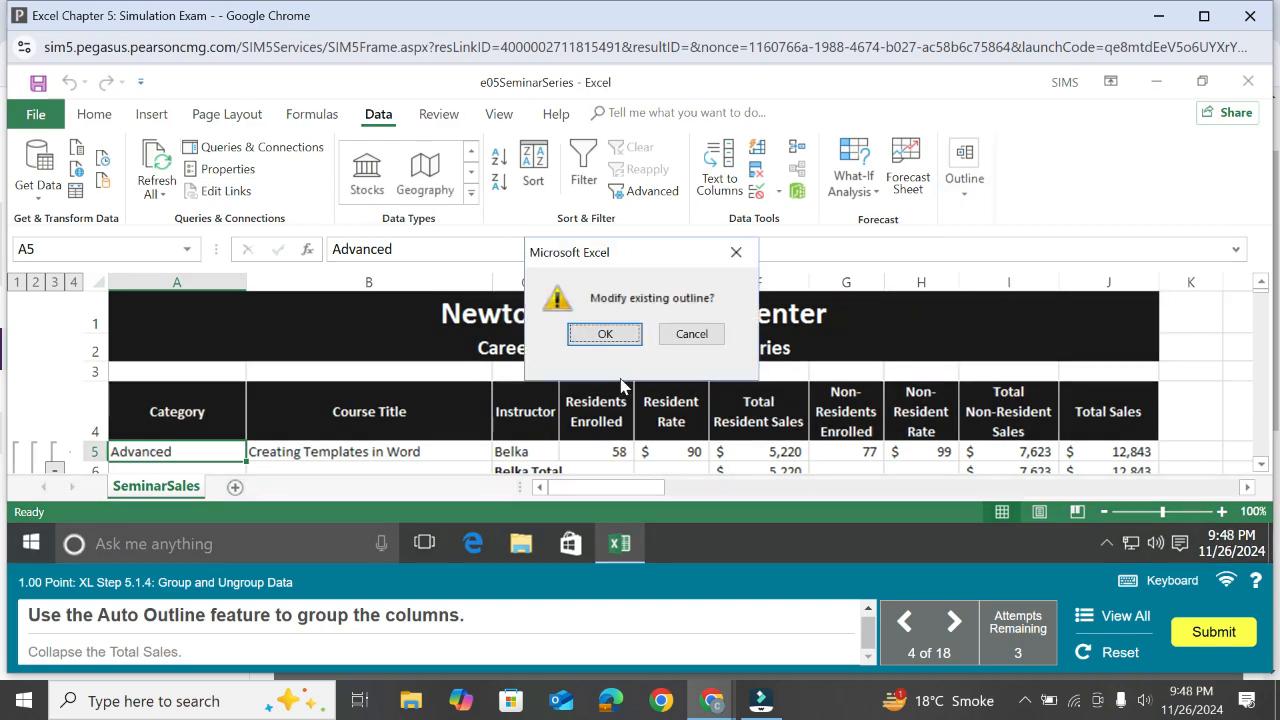
click(612, 333)
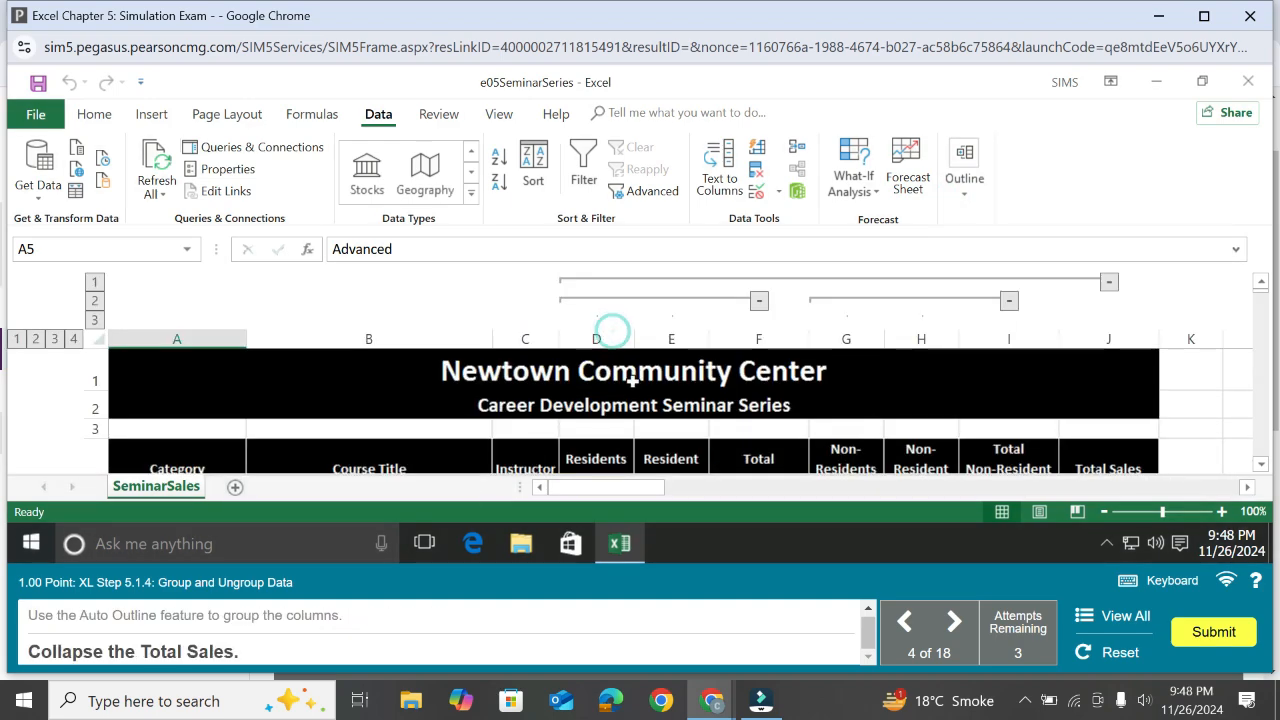
- Collapse the column groups for Total Resident Sales, Total Non-Resident Sales and Total Sales
click(759, 300)
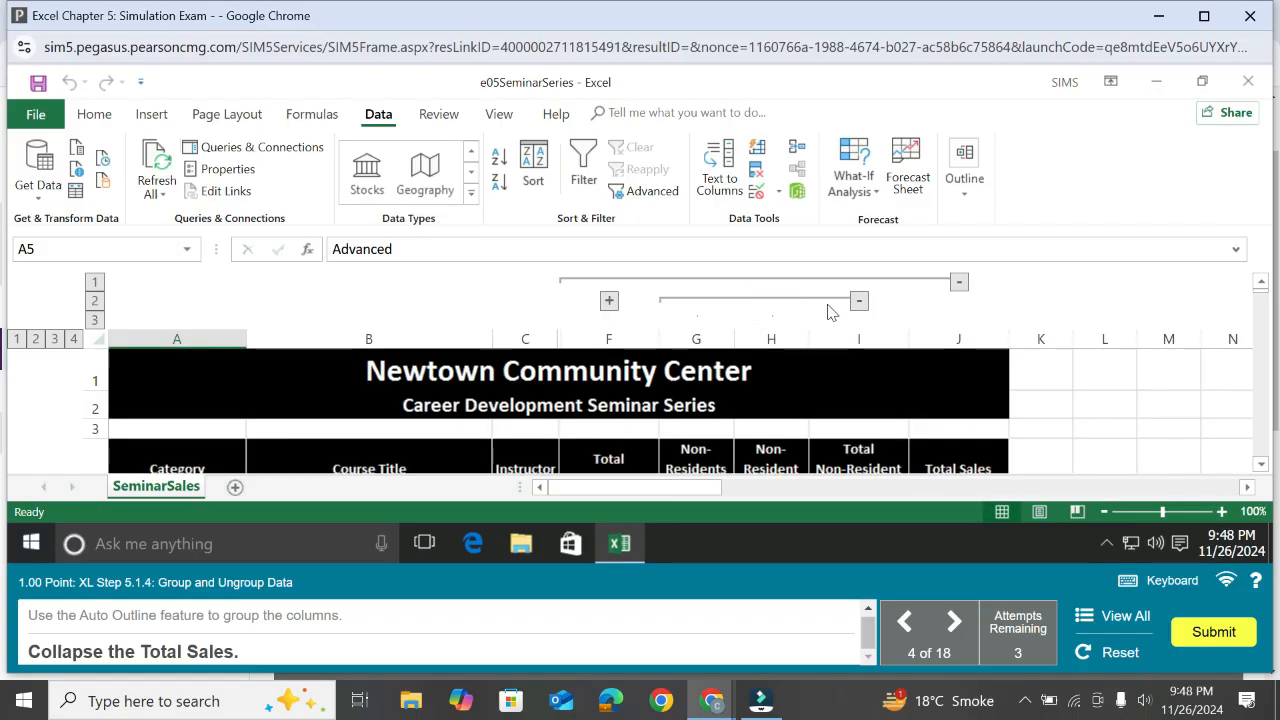
click(858, 300)
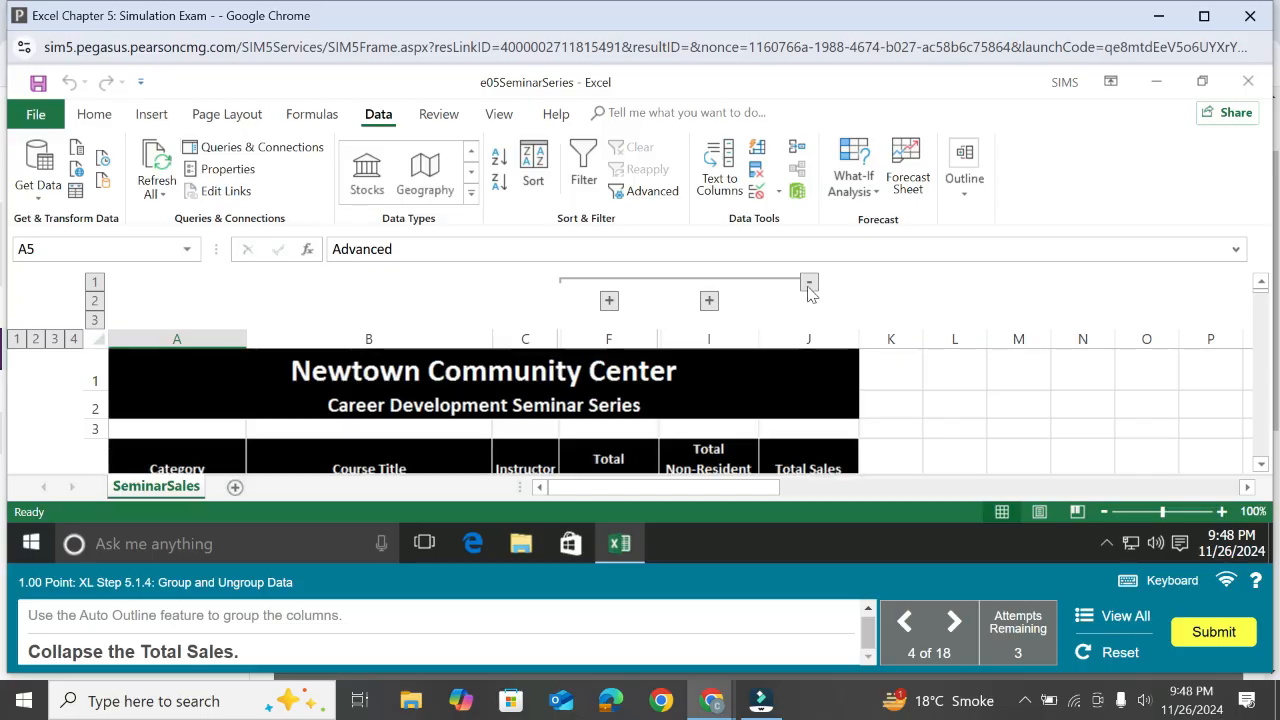
click(809, 283)
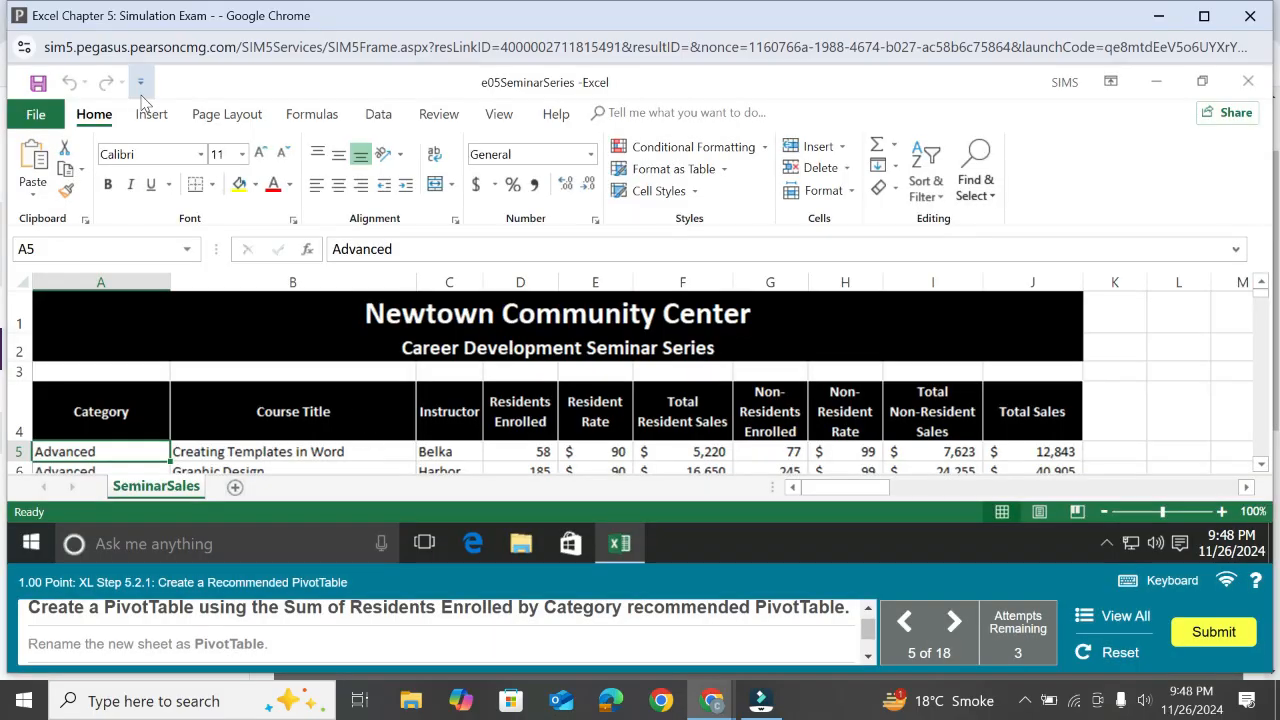
- Create the recommended PivotTable Sum of Residents Enrolled by Category from the seminar sales data
click(152, 115)
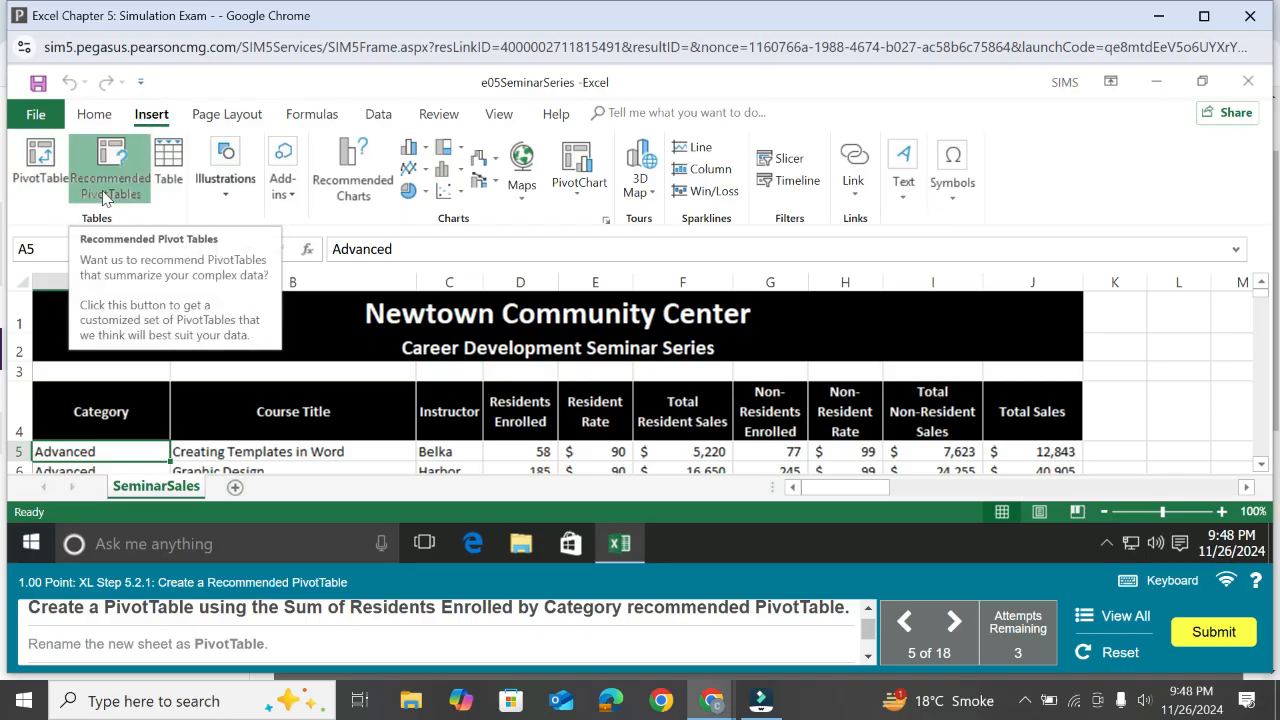
click(107, 195)
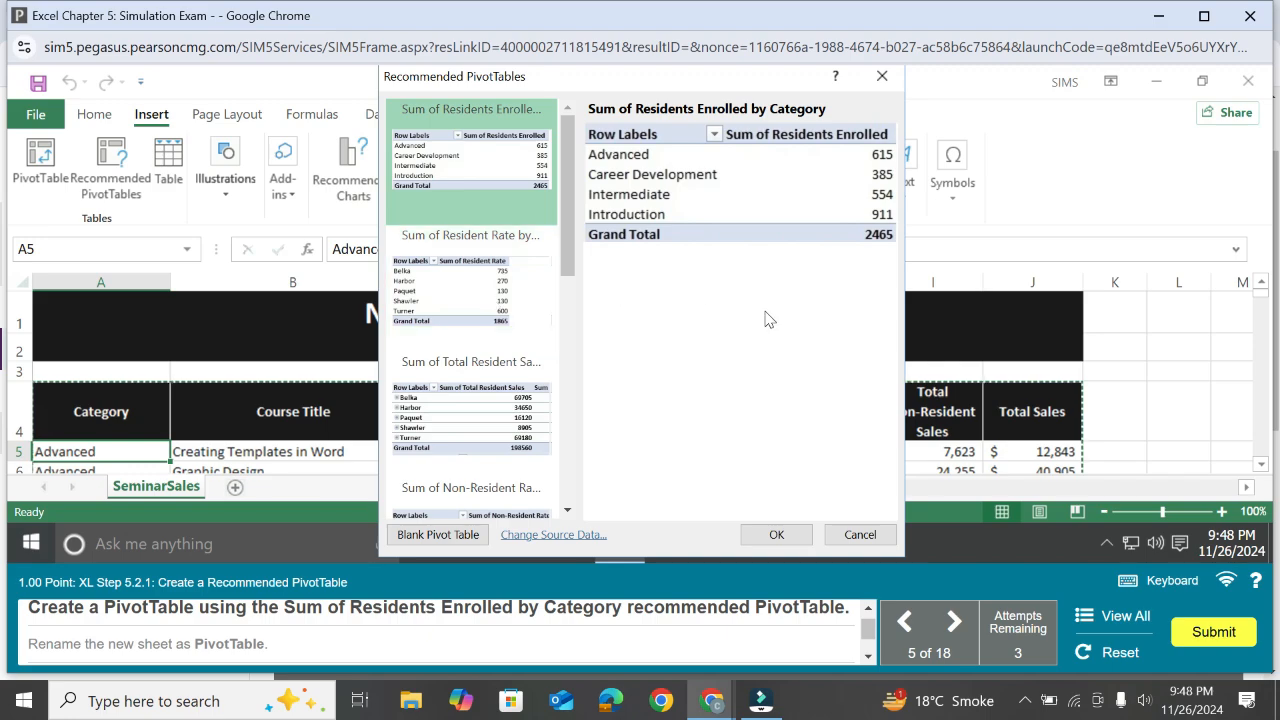
click(799, 538)
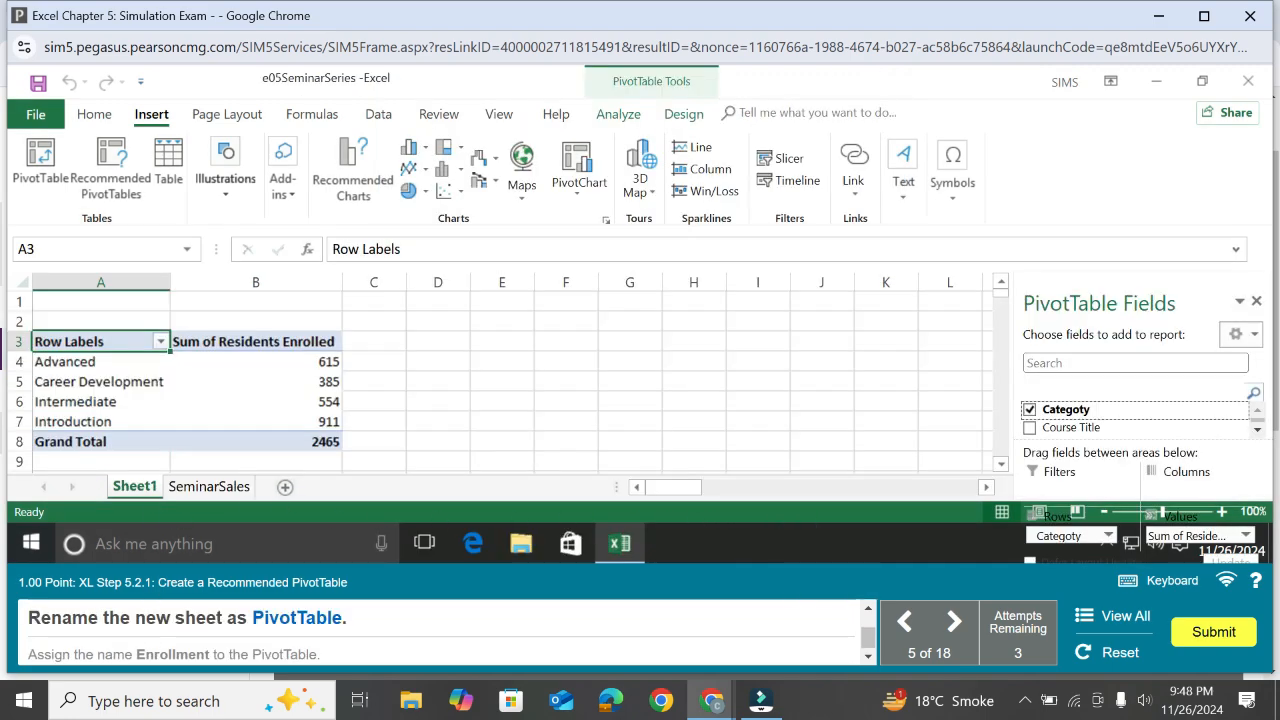
- Rename the new PivotTable sheet as PivotTable
double_click(135, 487)
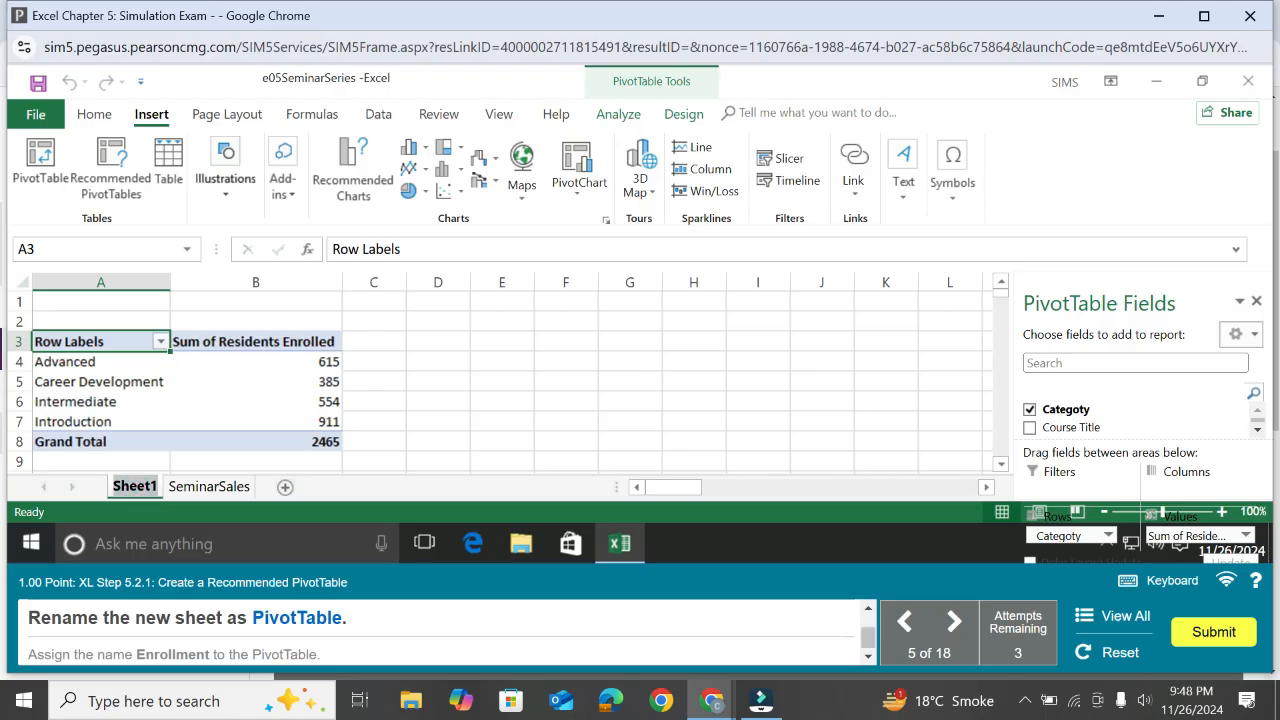
key(BackSpace)
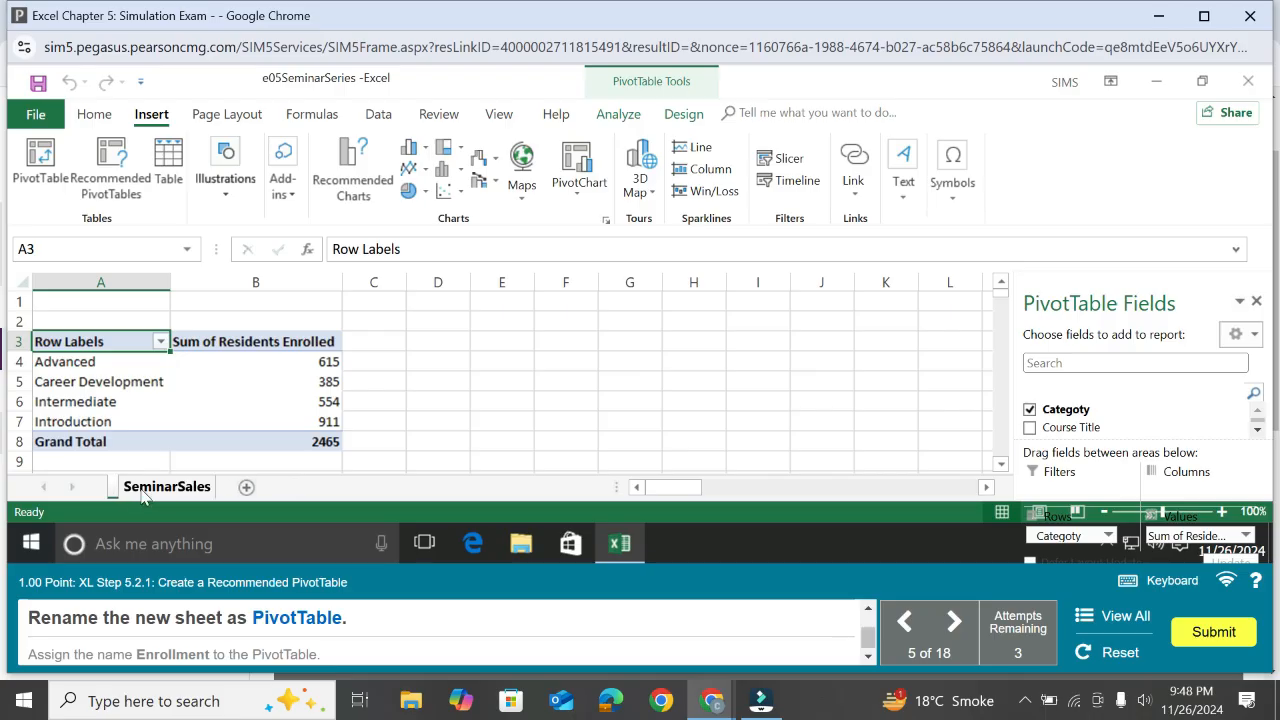
text(Pi)
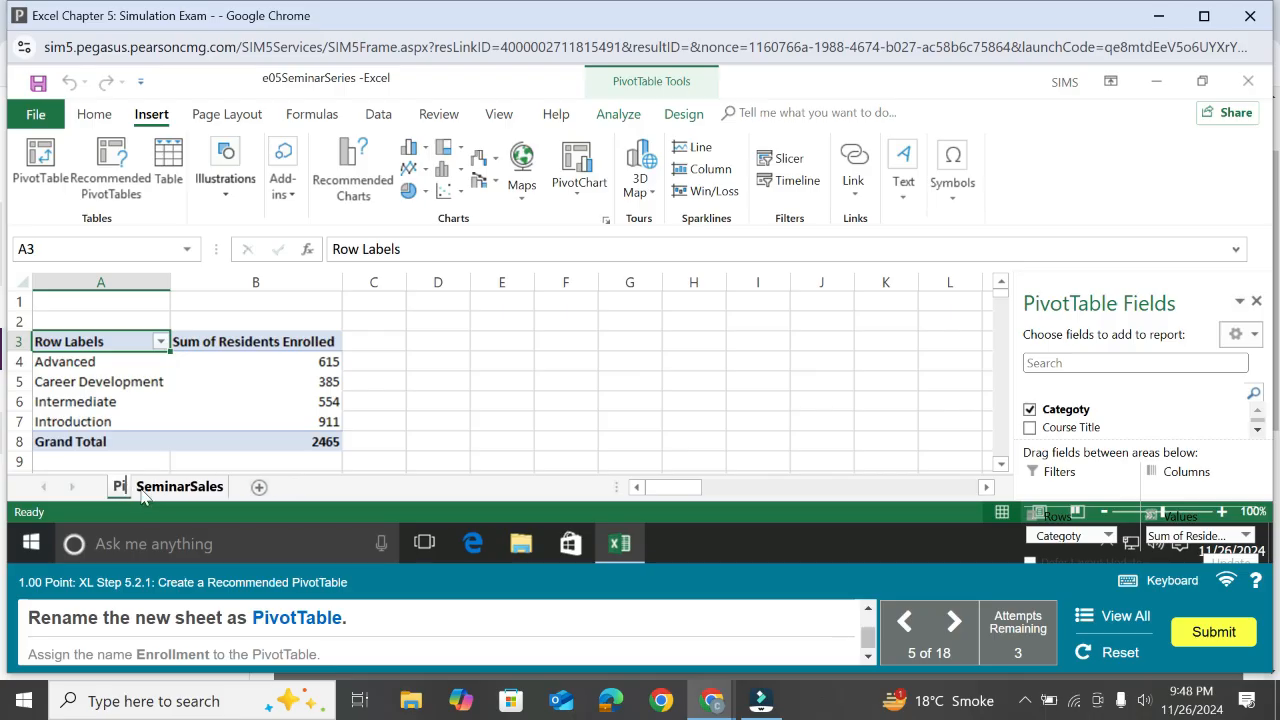
text(vot)
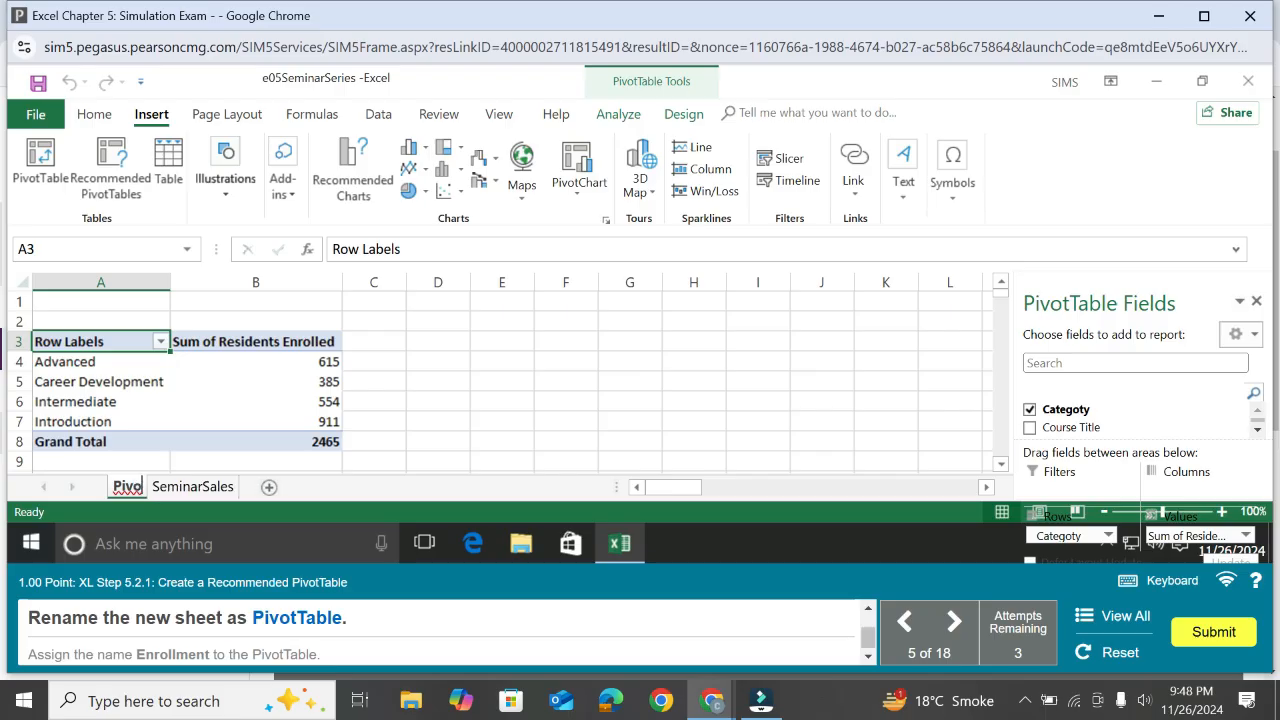
key(Return)
text(Ta)
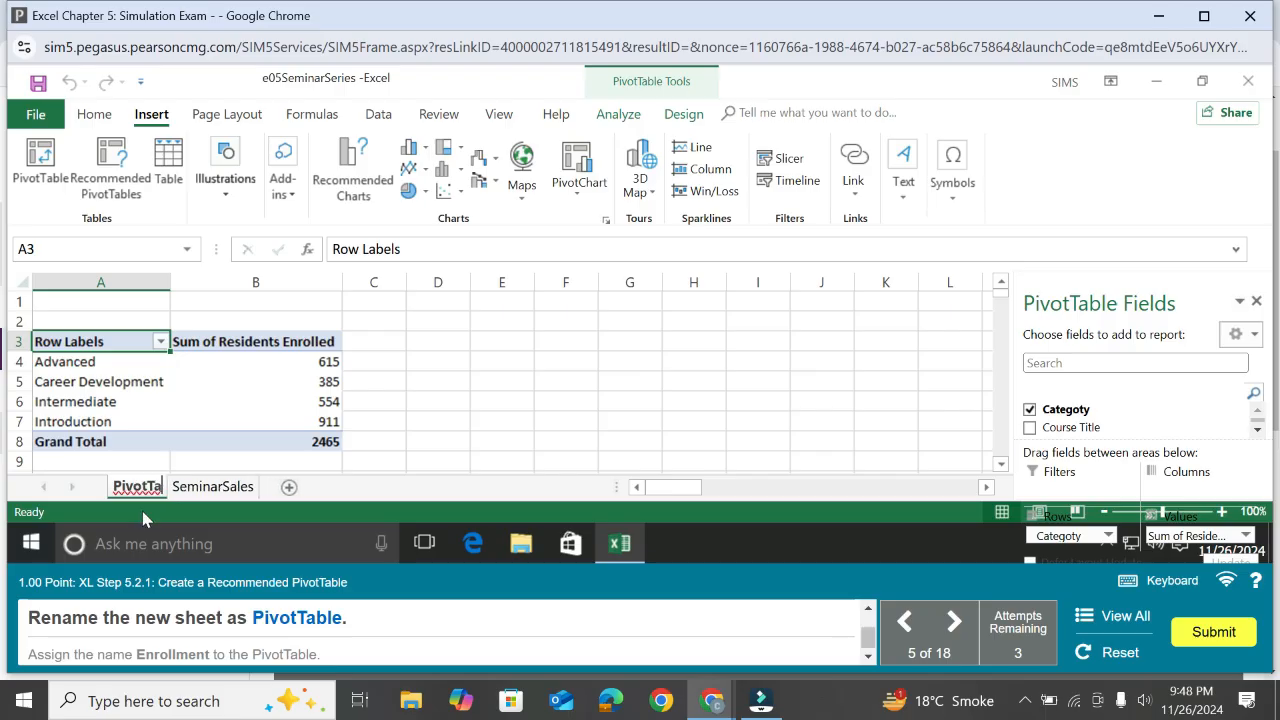
text(le)
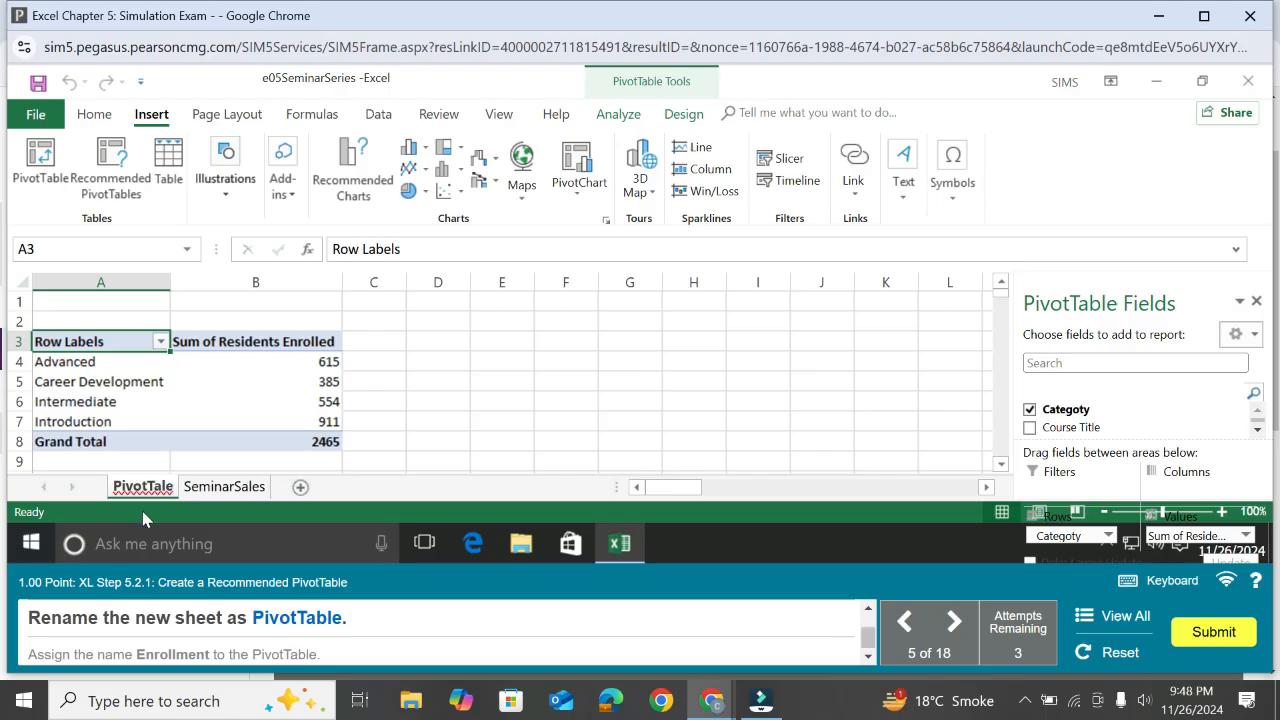
key(BackSpace)
key(BackSpace)
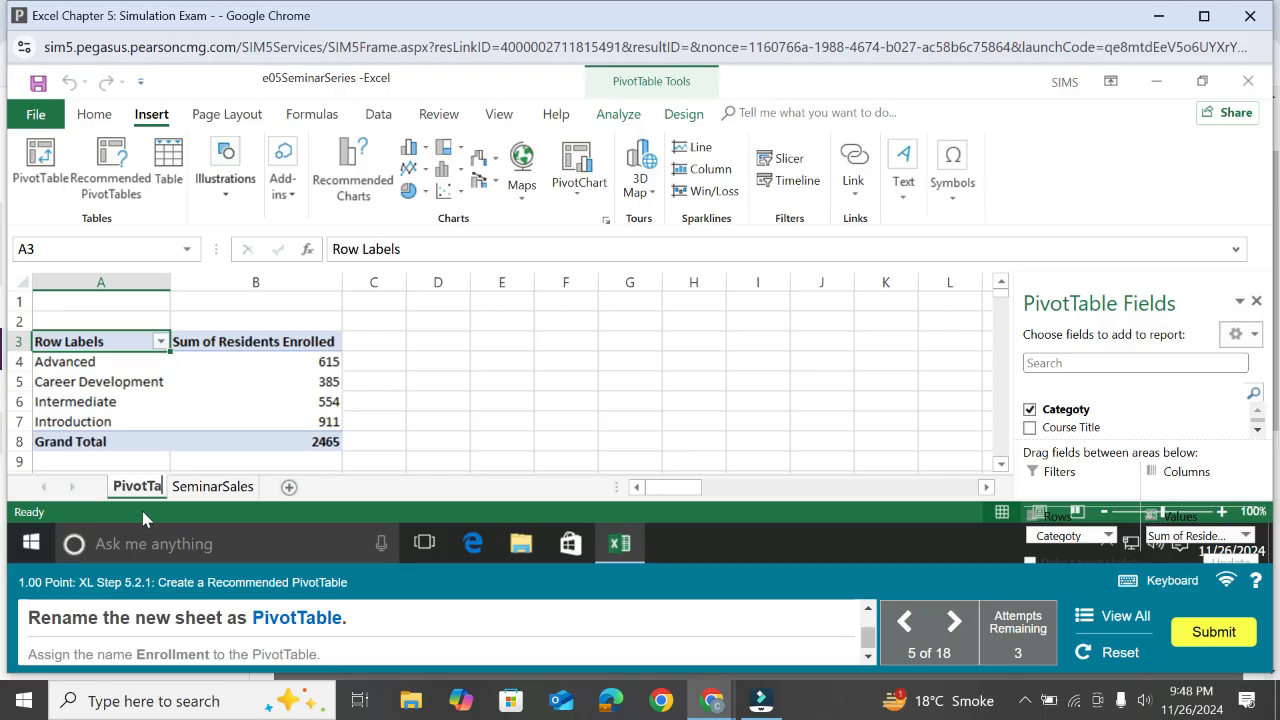
text(ble)
key(Return)
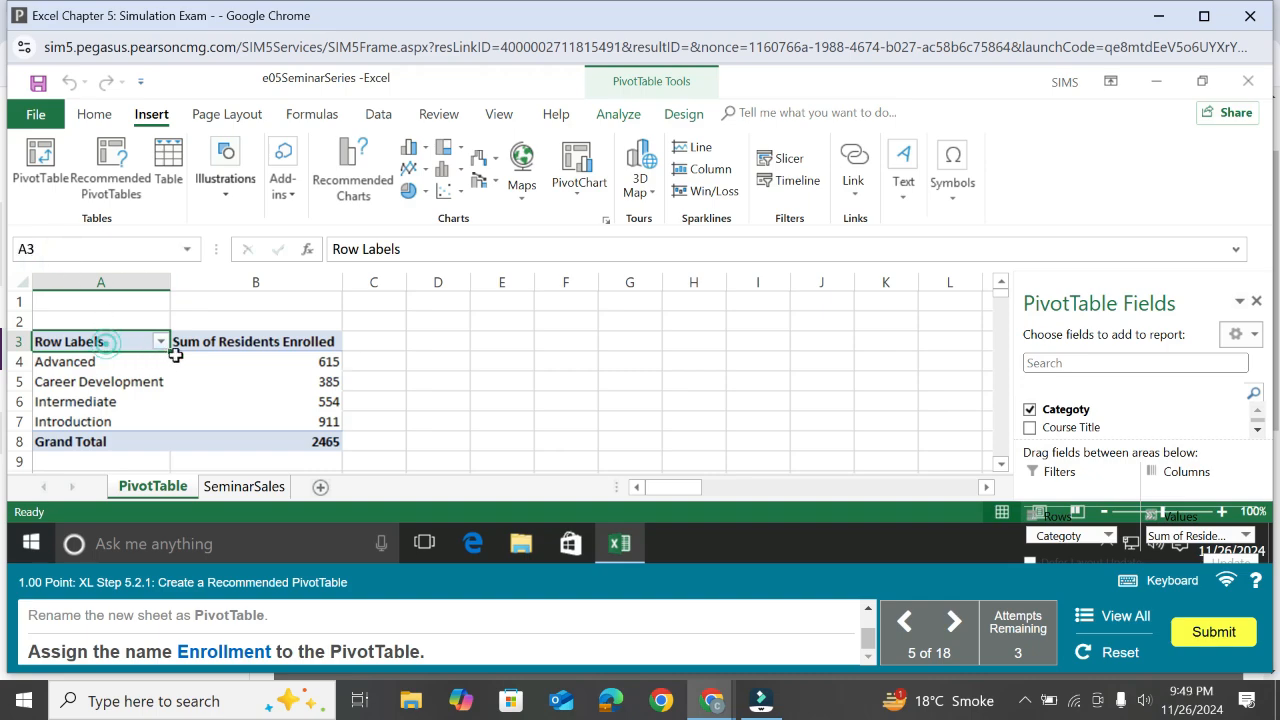
- Try to assign the name Enrollment to the PivotTable's cell range A3:B8
mouse_move(107, 344)
mouse_down()
mouse_move(217, 406)
mouse_move(212, 425)
mouse_up()
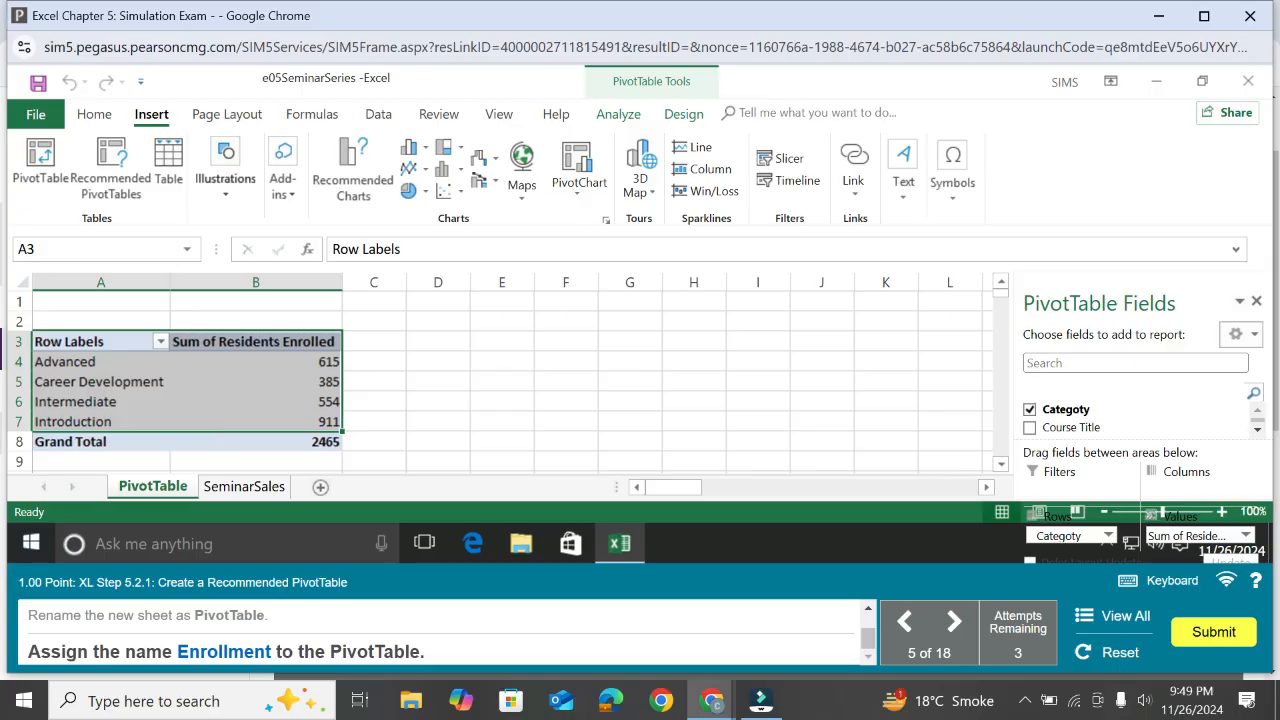
click(150, 249)
key(BackSpace)
key(Return)
click(82, 342)
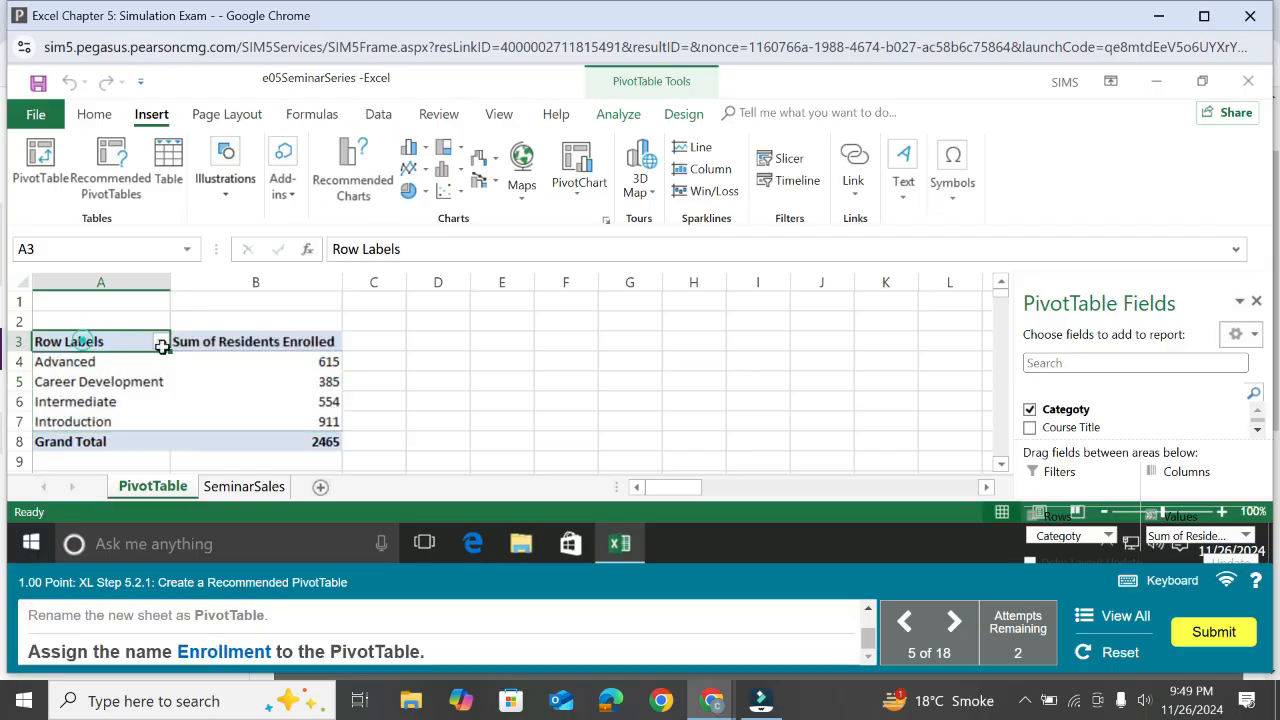
drag(162, 345, 237, 437)
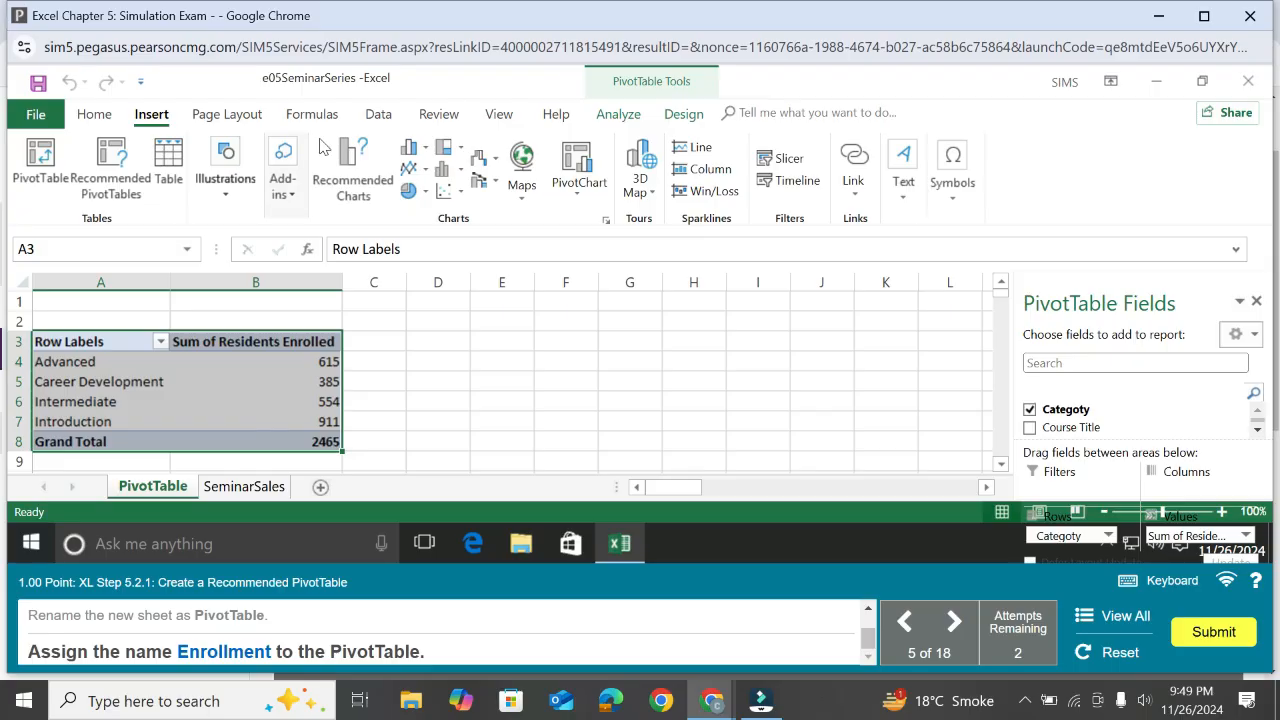
click(66, 248)
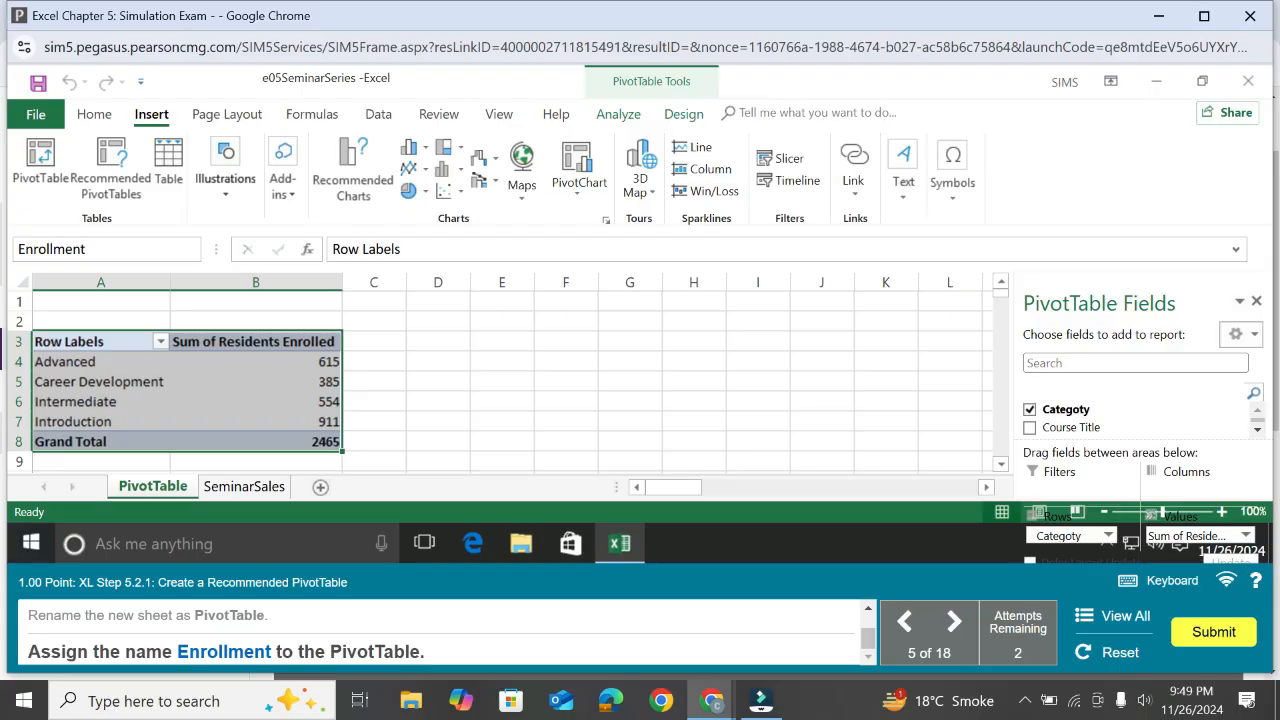
key(Return)
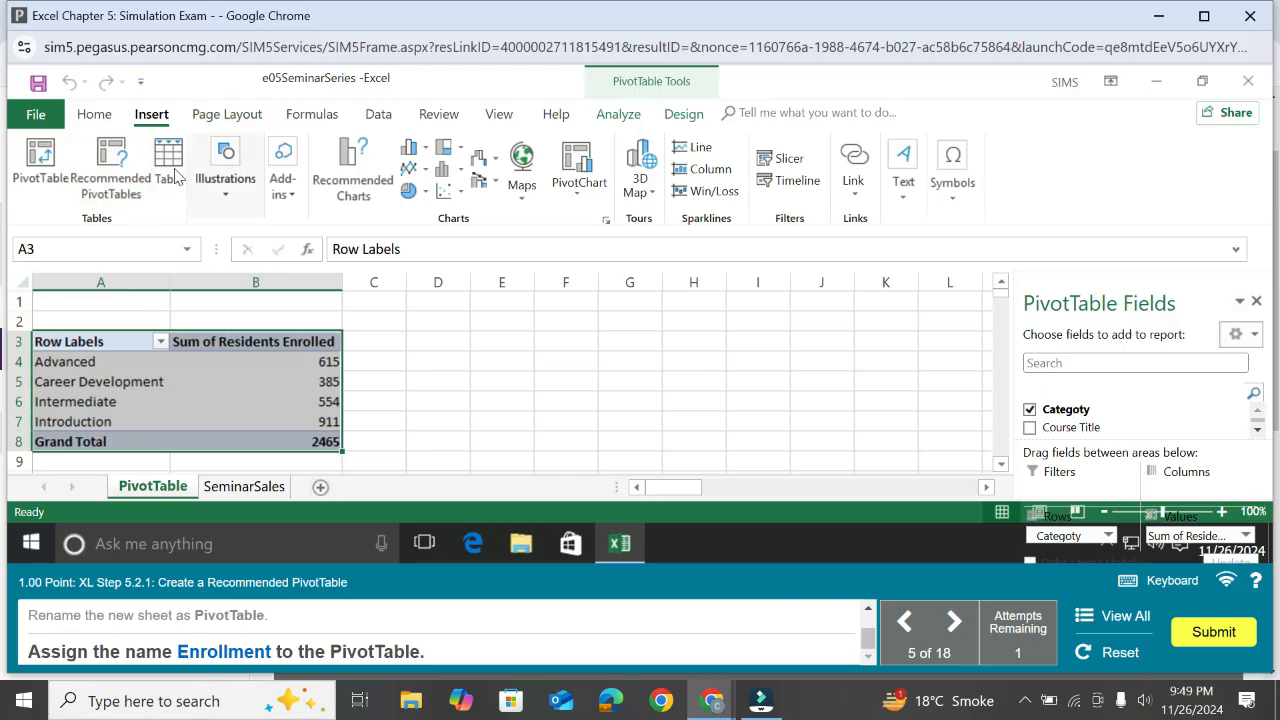
- Set the PivotTable's own name property to Enrollment
click(640, 115)
click(690, 115)
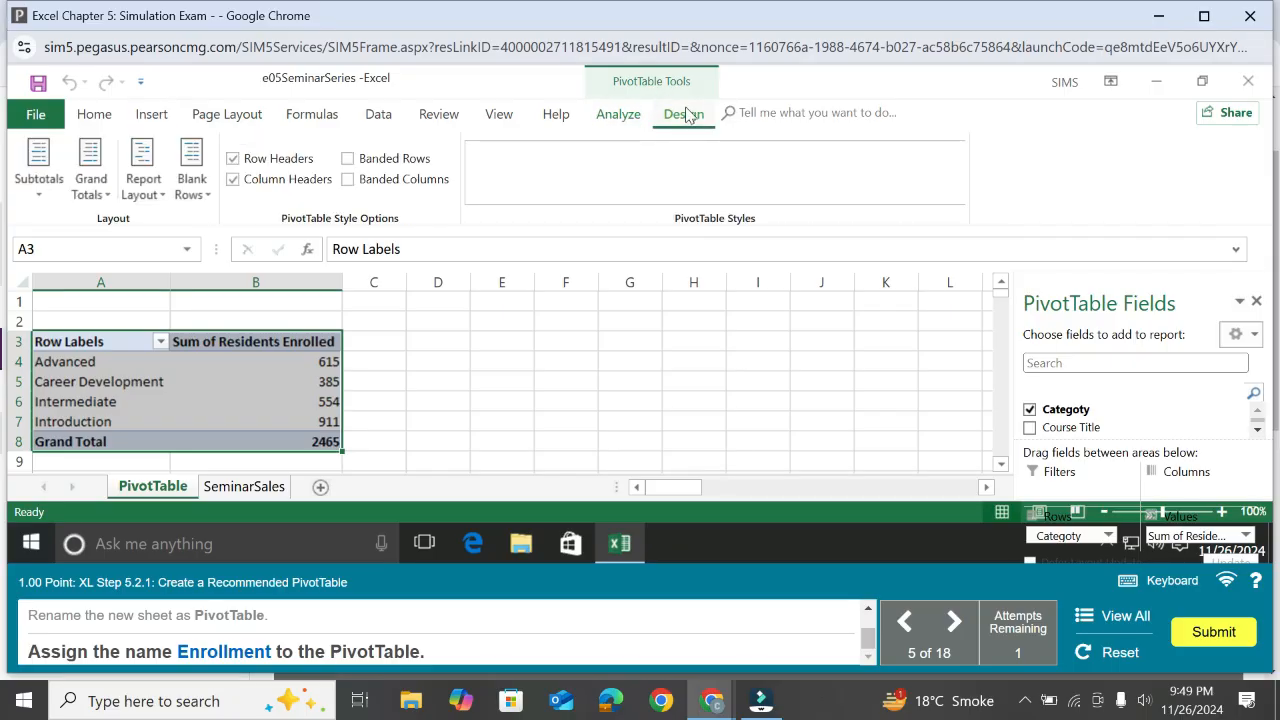
click(625, 114)
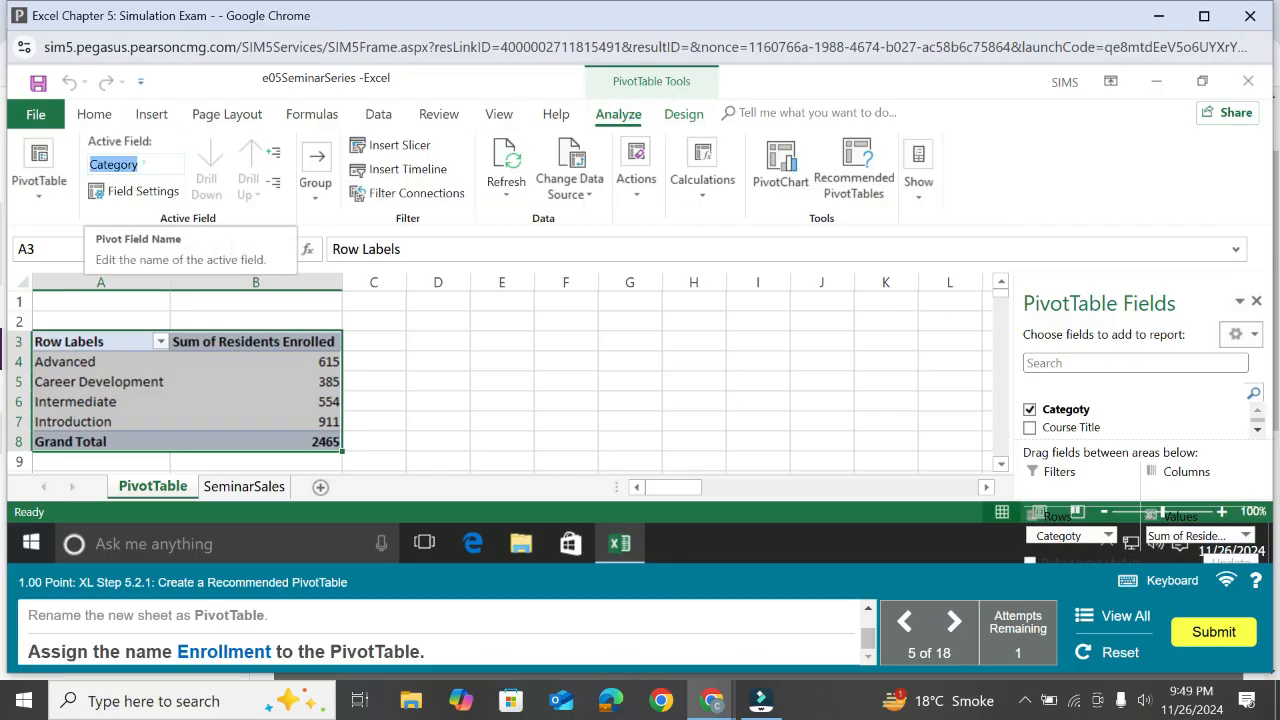
click(135, 164)
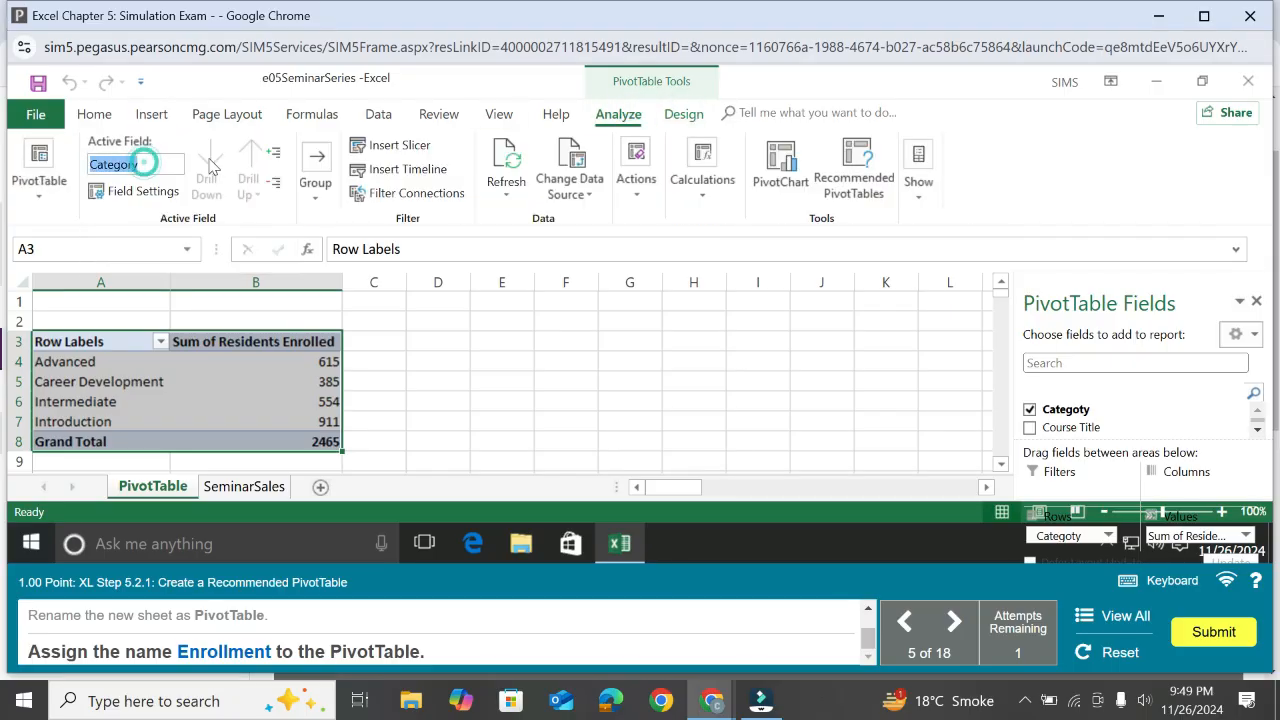
click(42, 185)
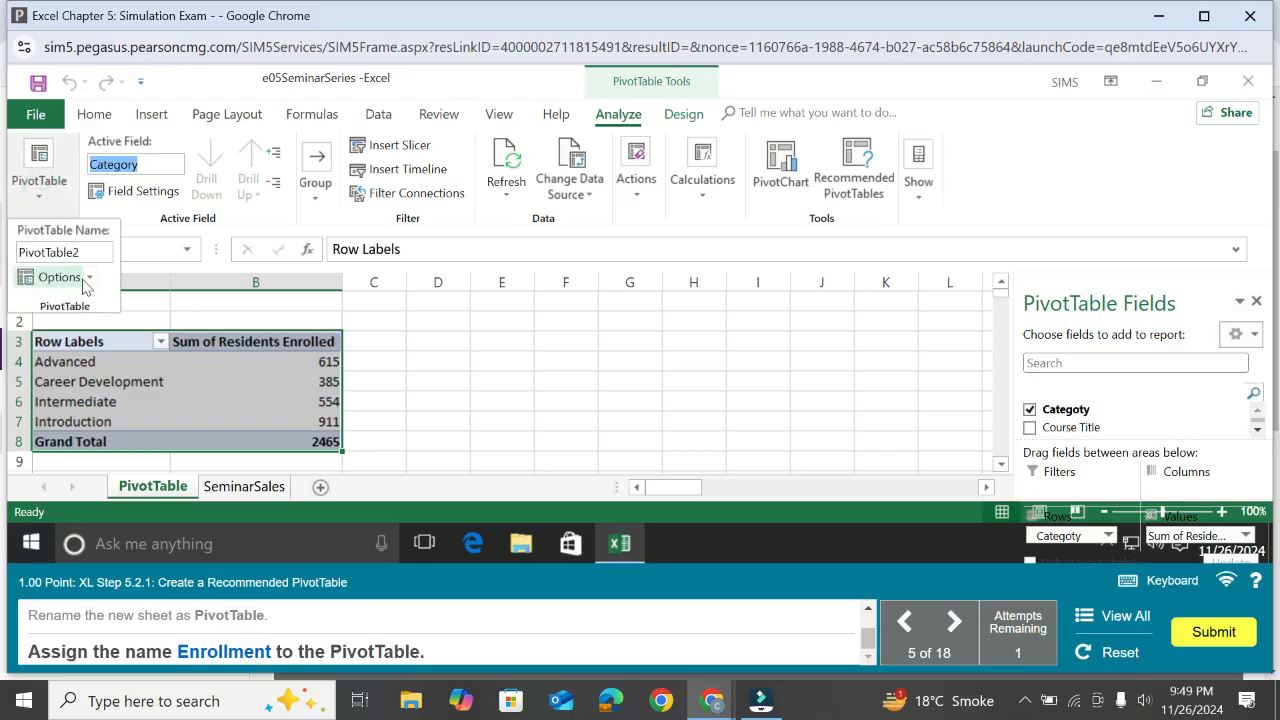
click(67, 254)
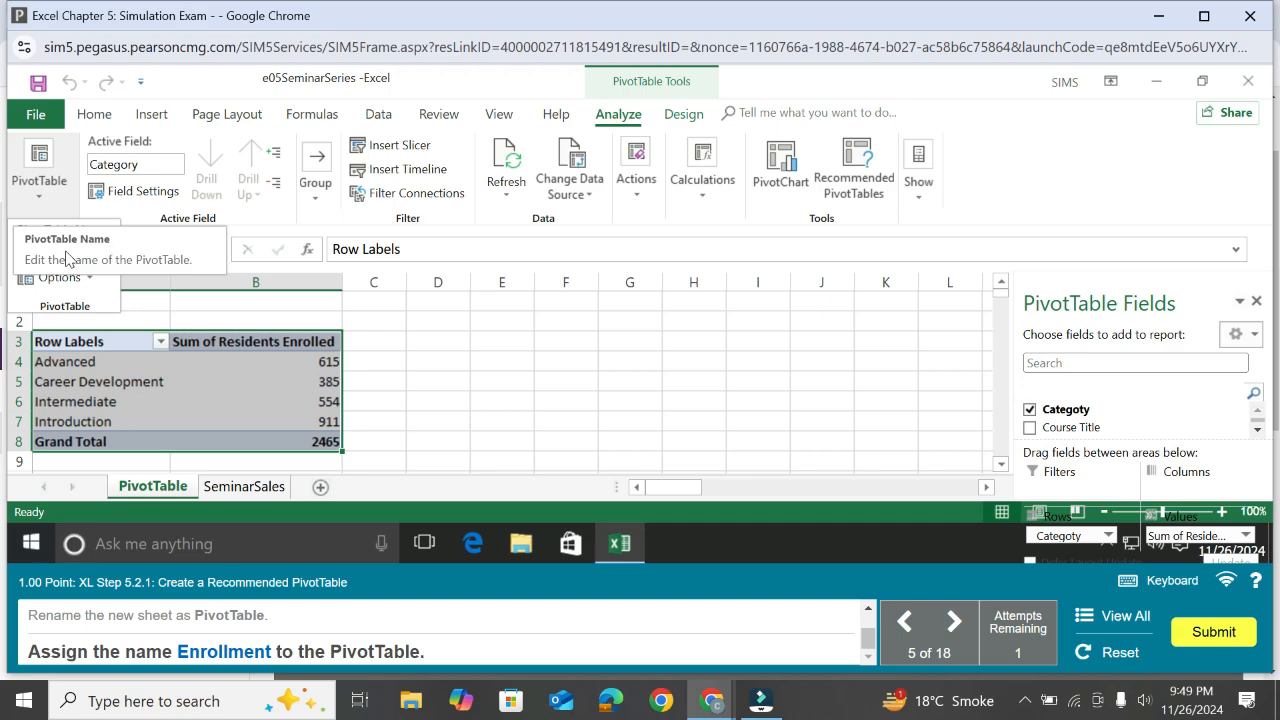
key(BackSpace)
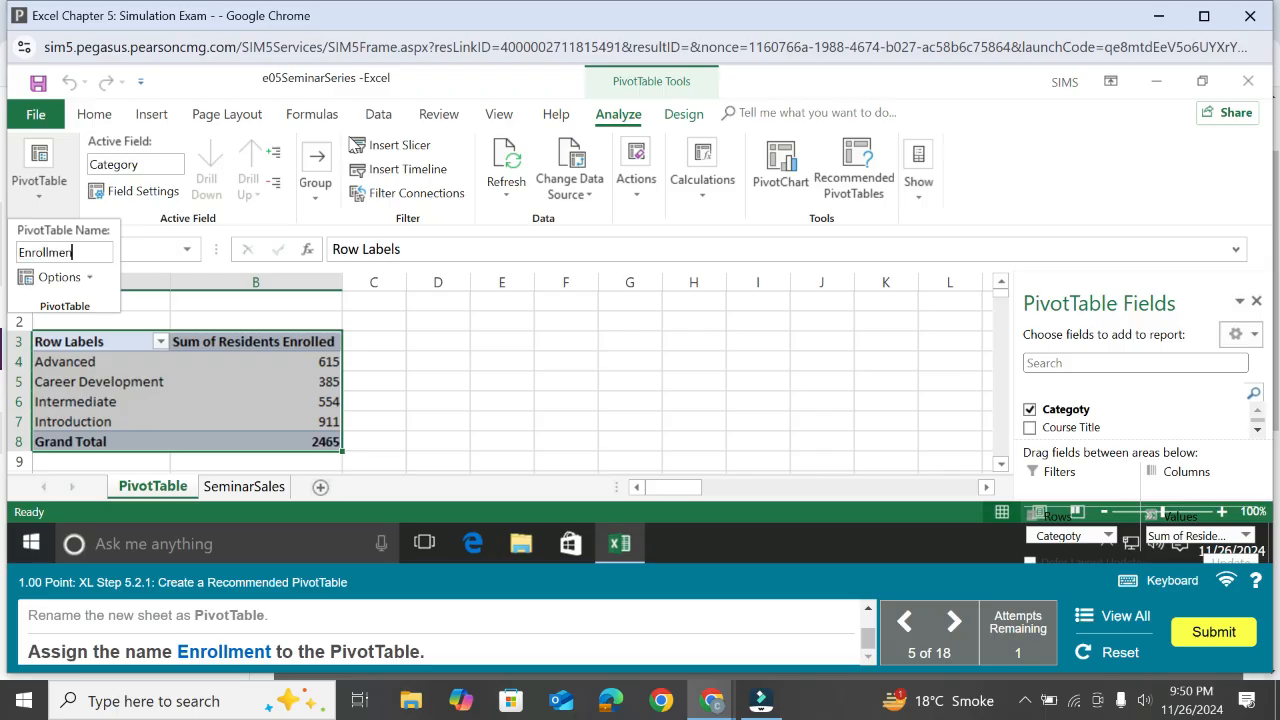
key(Return)
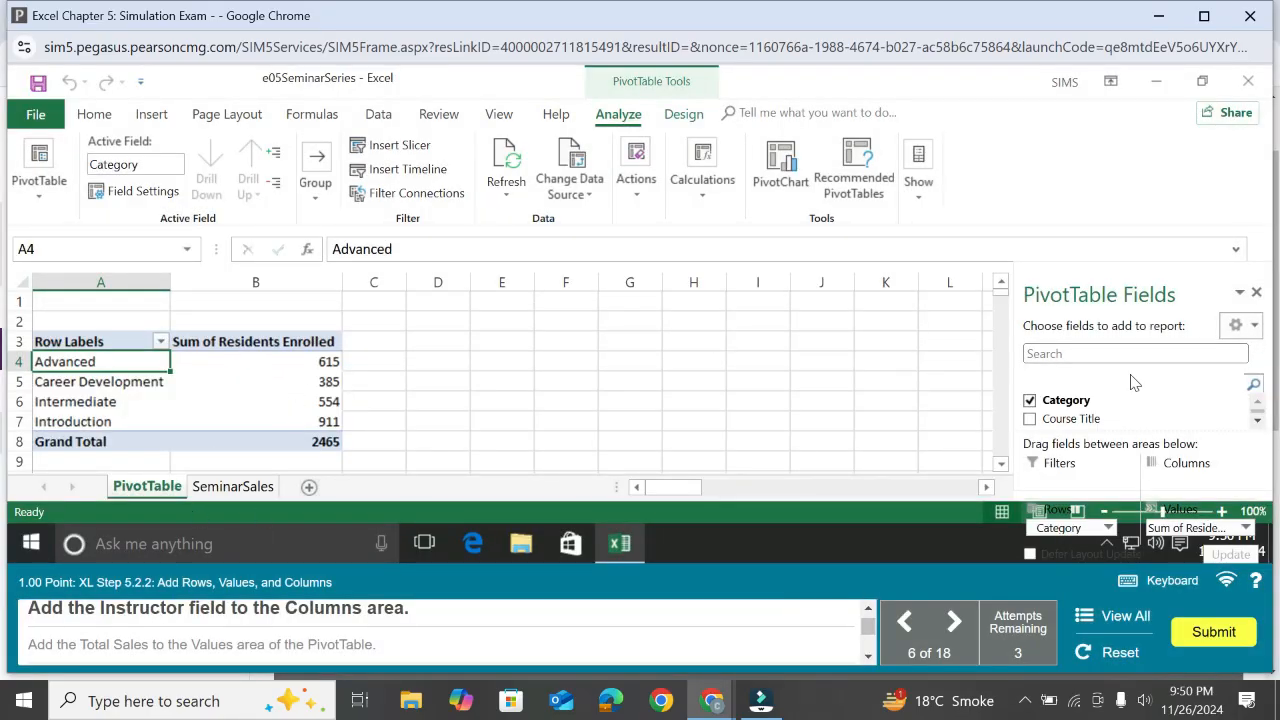
- Add the Instructor field to the PivotTable's Columns area
scroll(1215, 415, down, 5)
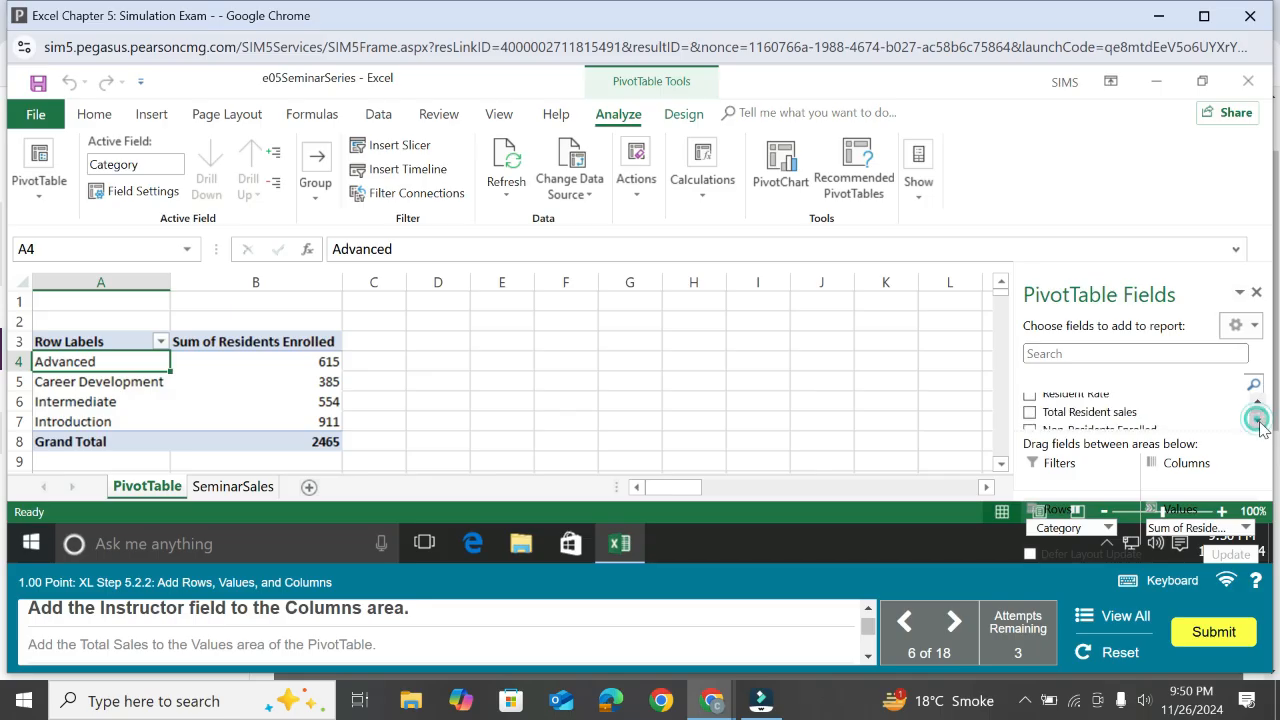
click(1258, 401)
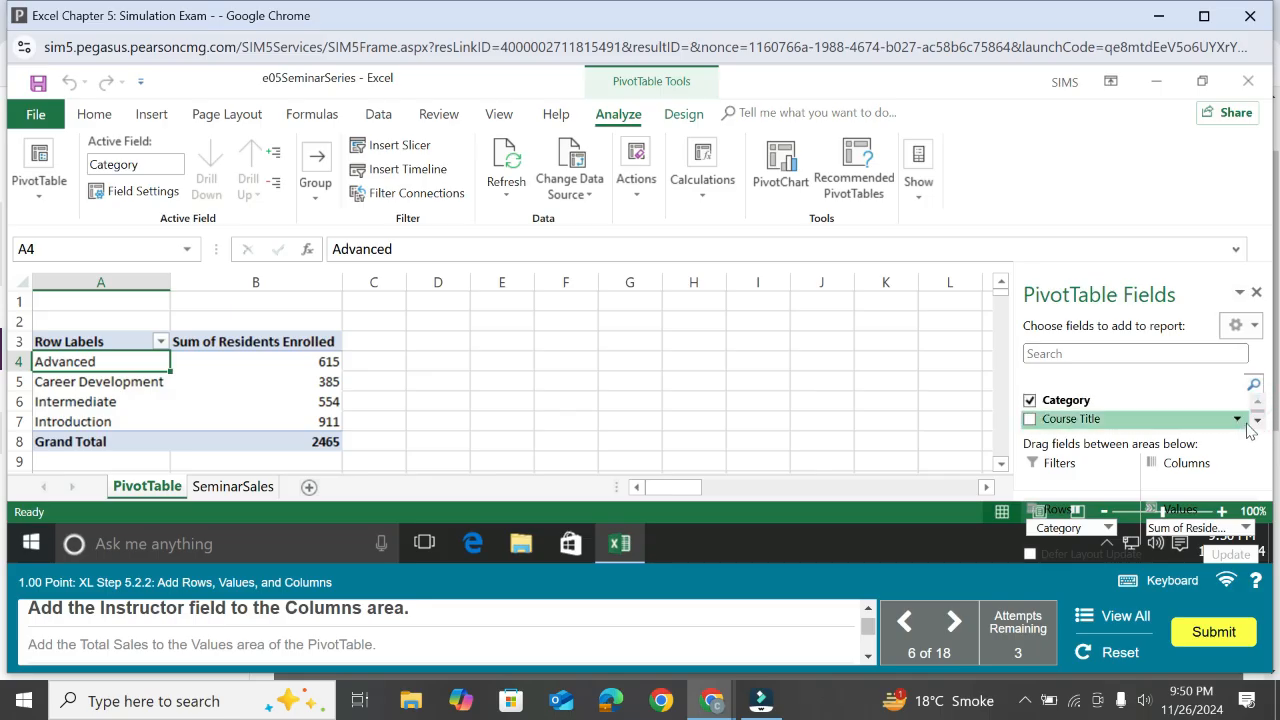
click(1257, 421)
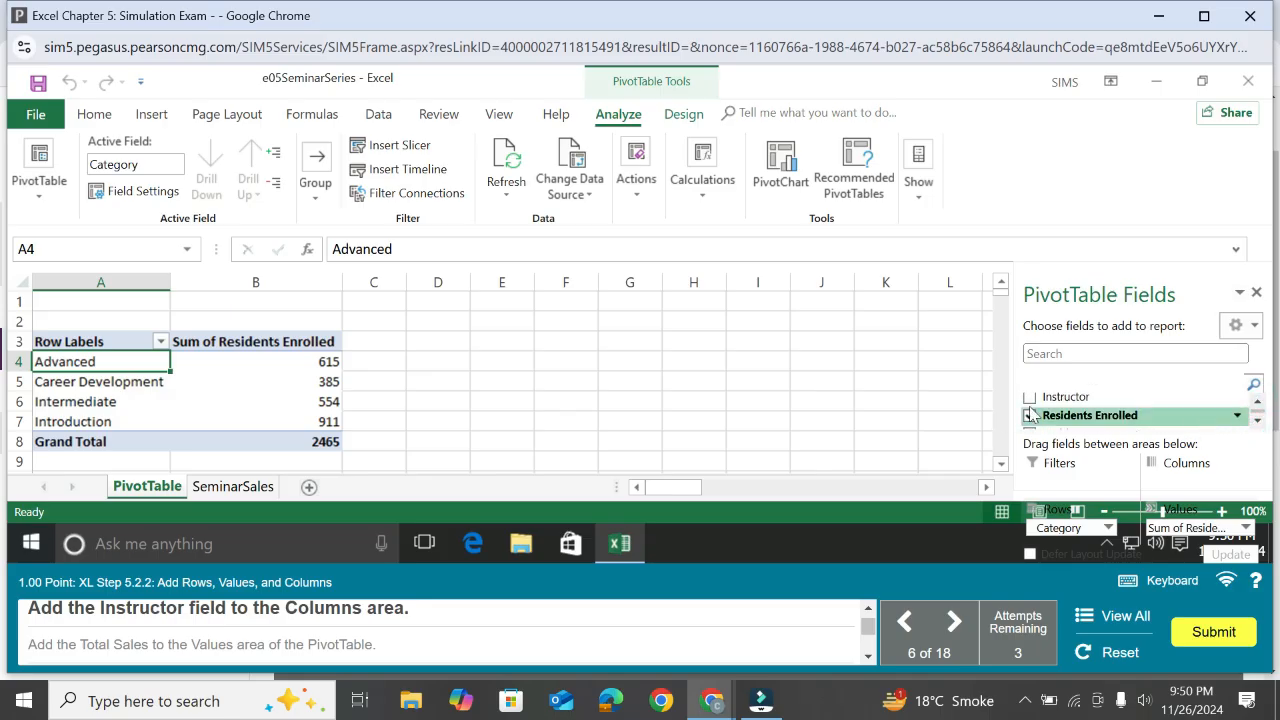
drag(1037, 397, 1190, 482)
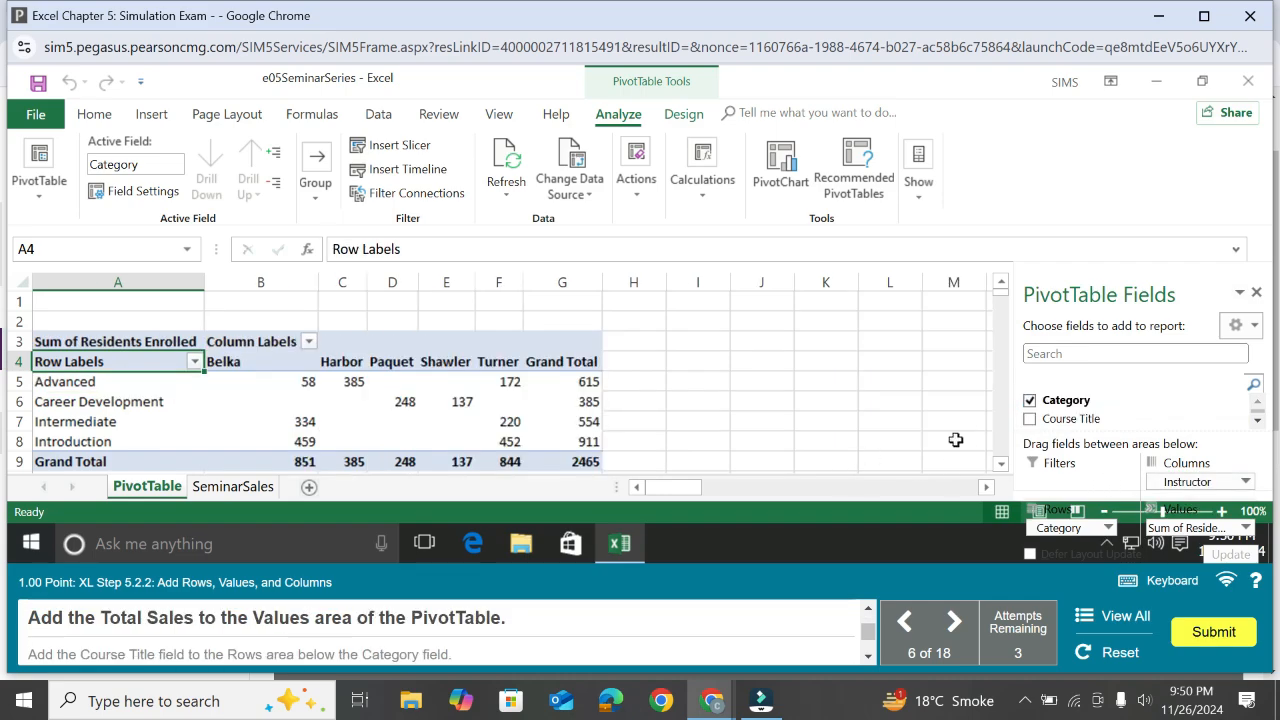
- Add the Total Sales field to the PivotTable's Values area
click(1257, 422)
click(1257, 422)
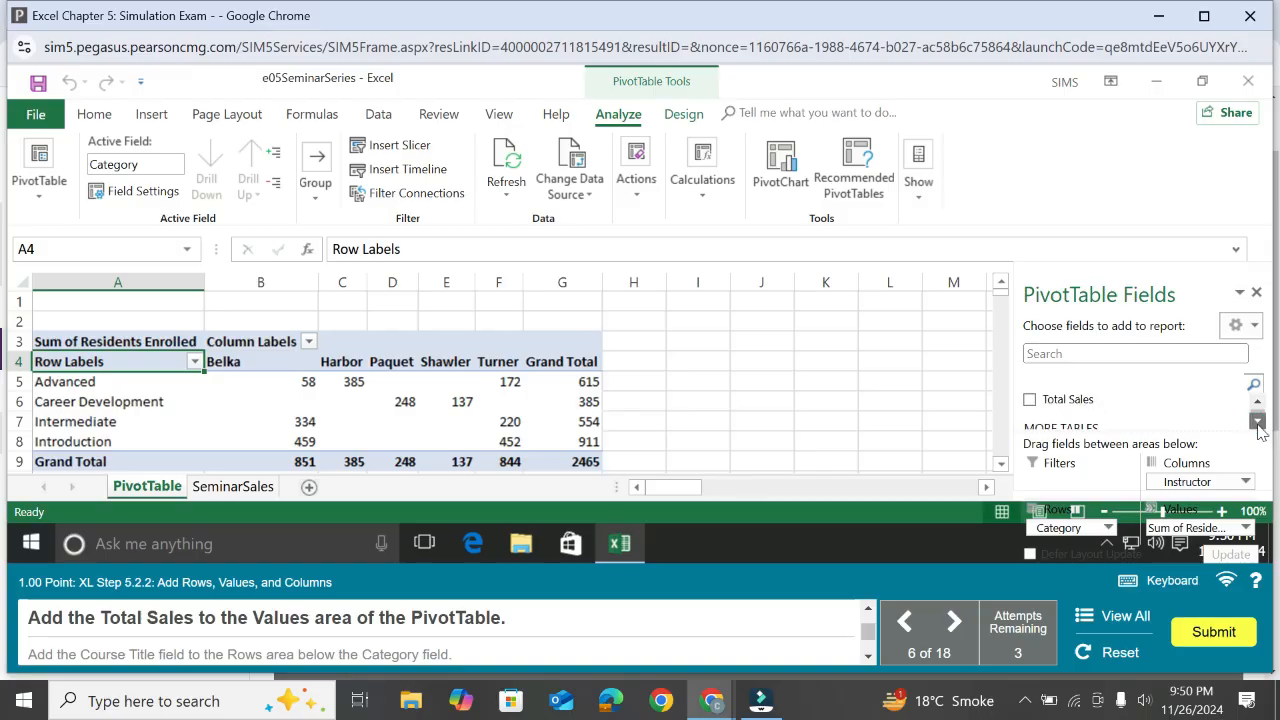
click(1257, 400)
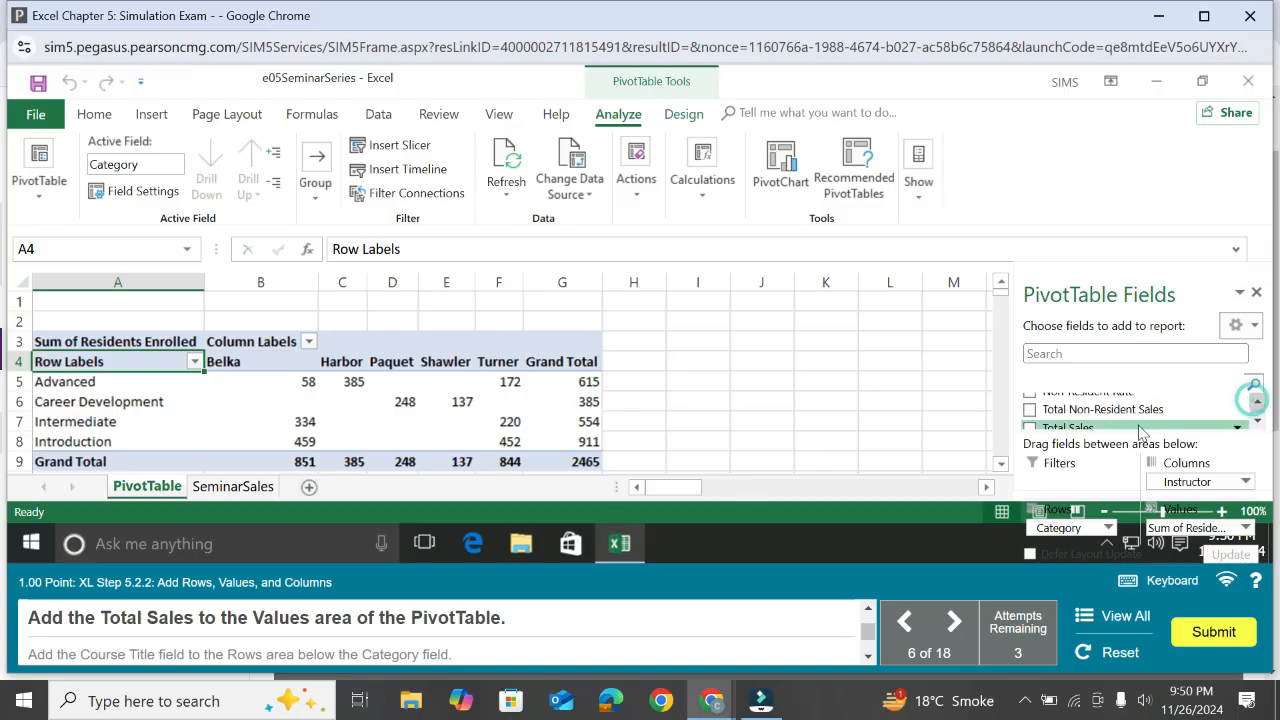
drag(1180, 427, 1235, 550)
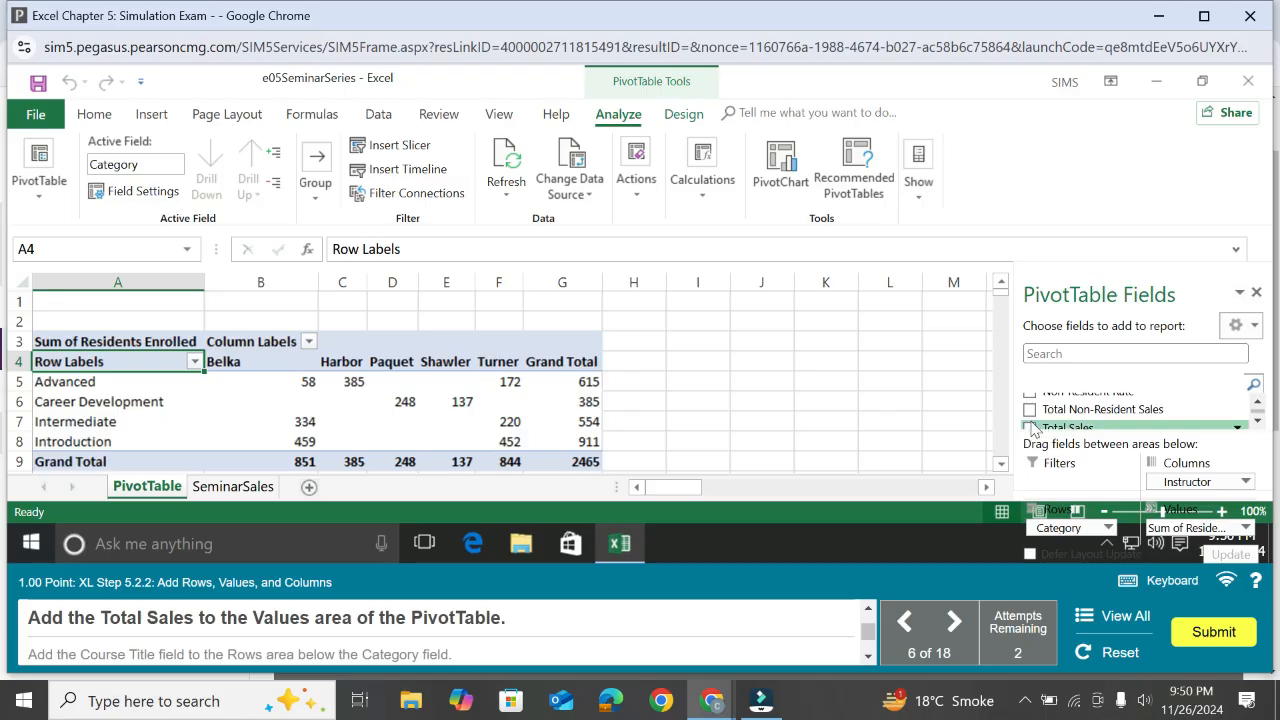
drag(1035, 427, 1200, 527)
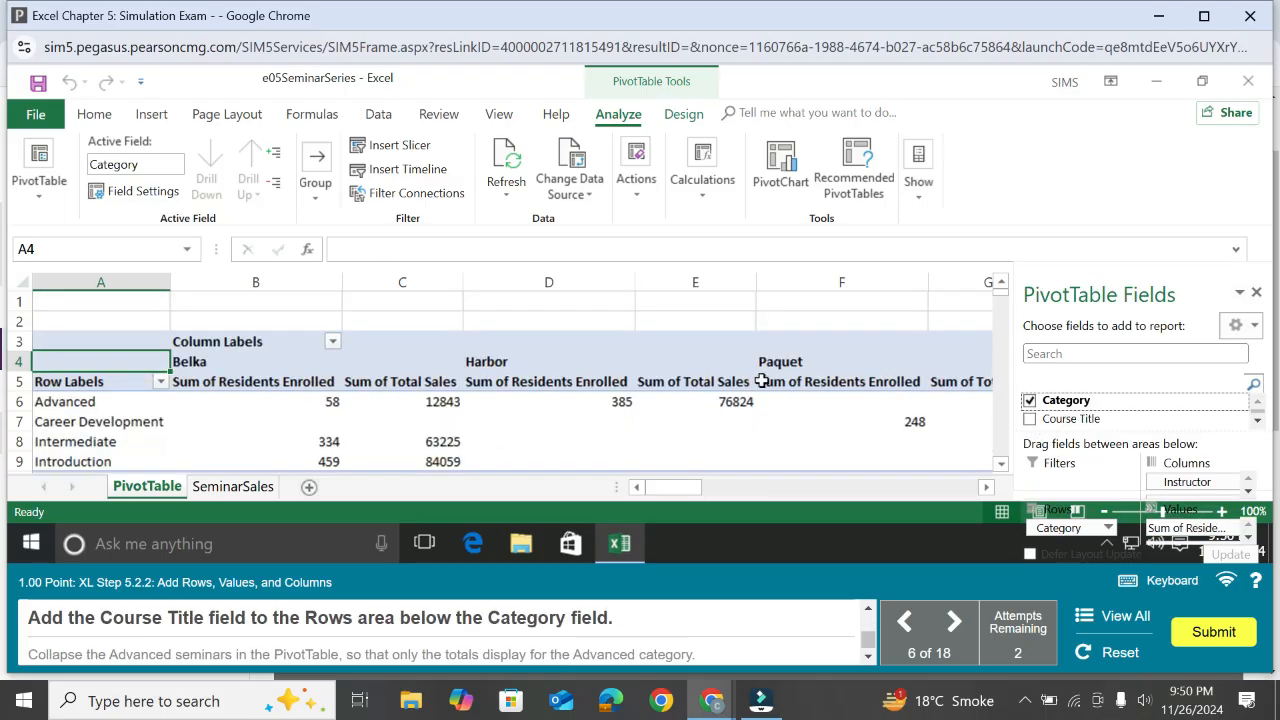
- Add the Course Title field to the Rows area below Category and collapse the Advanced category to its totals
drag(1108, 418, 1098, 530)
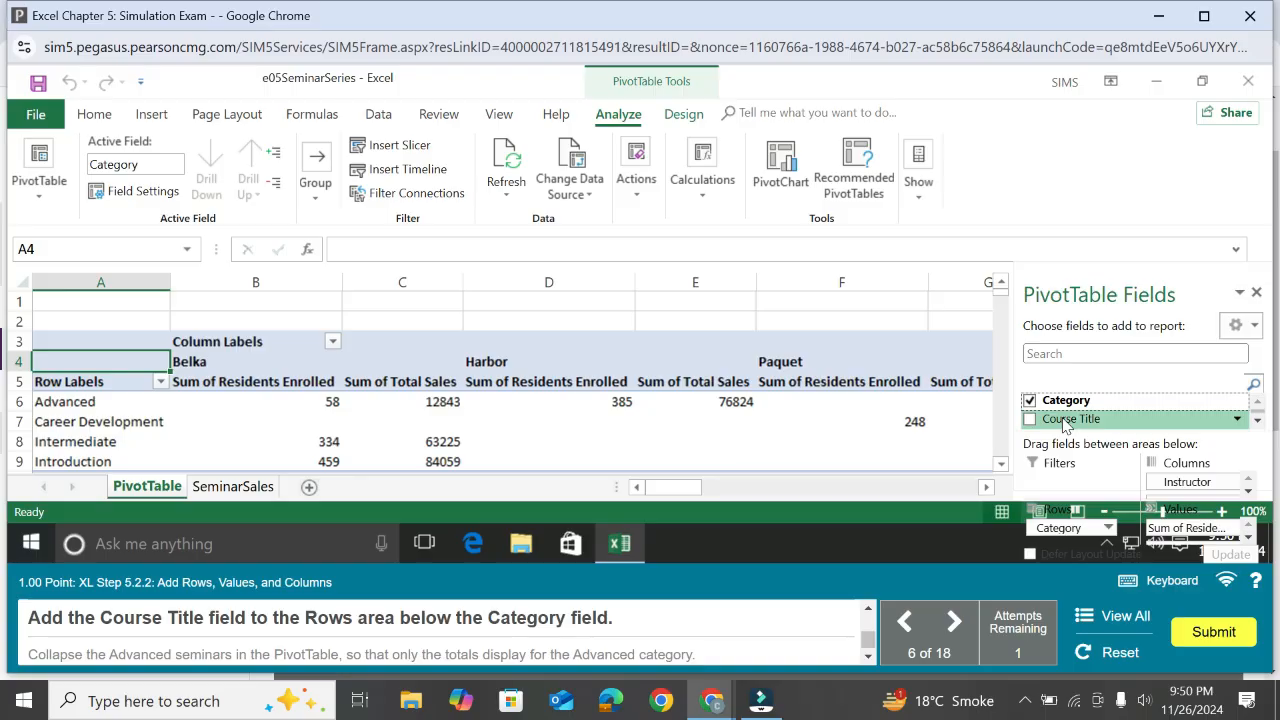
drag(1065, 425, 1080, 536)
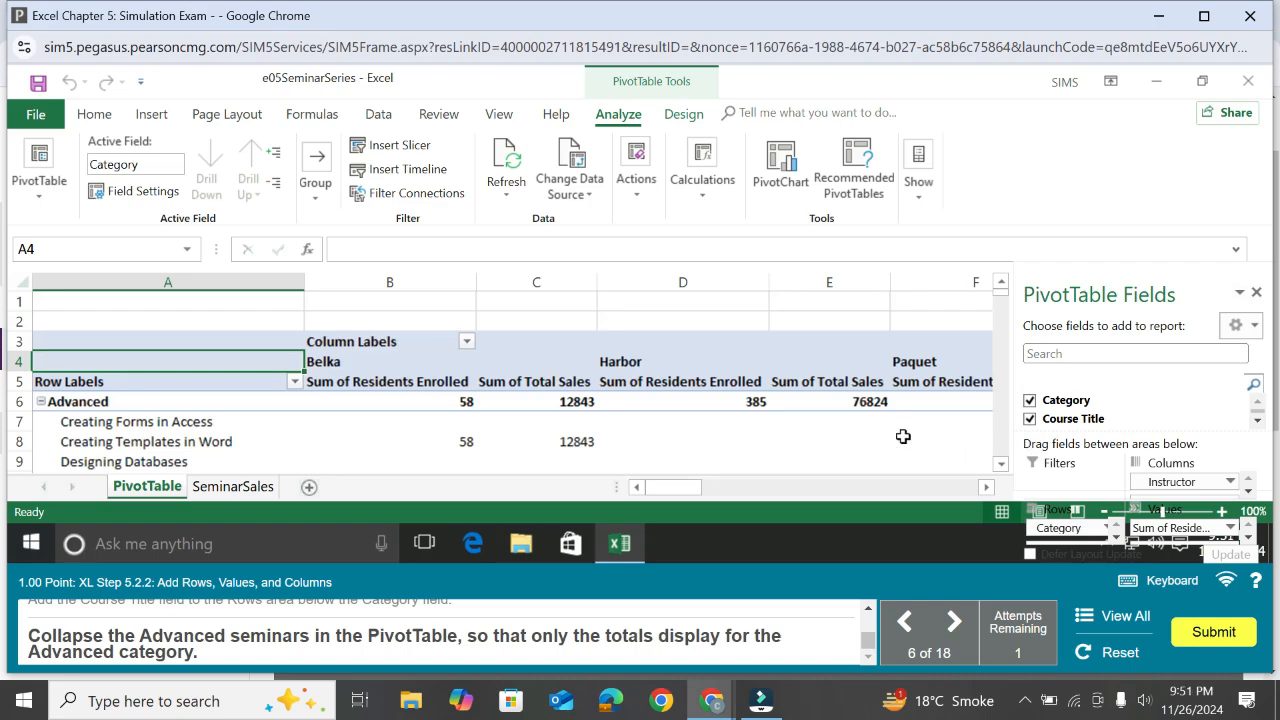
click(40, 402)
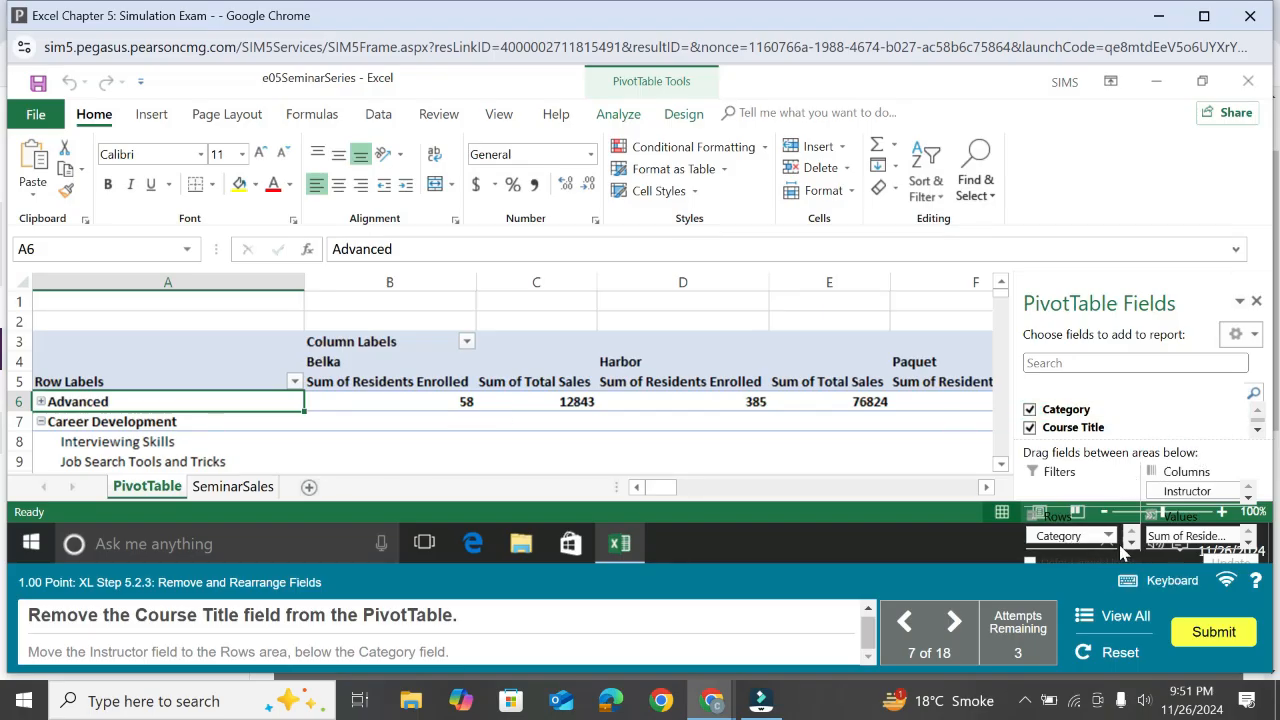
- Remove the Course Title field from the PivotTable and move the Instructor field to the Rows area below Category
click(1132, 542)
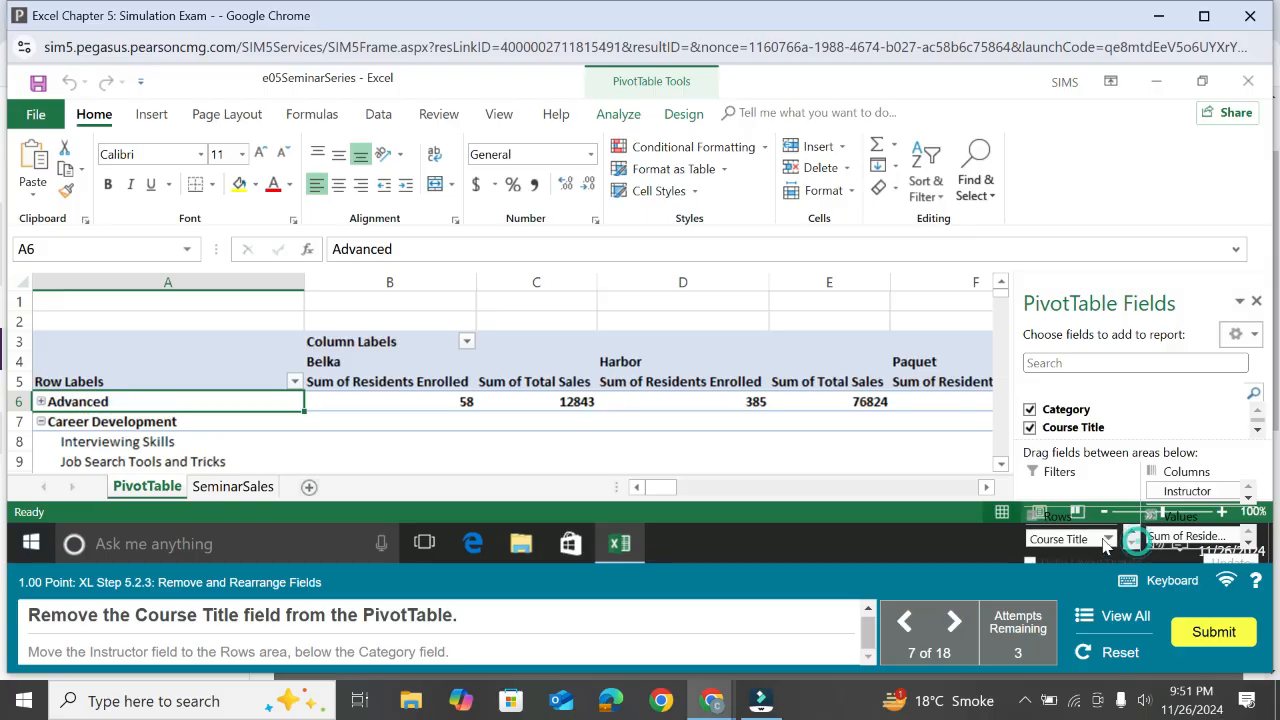
click(1107, 539)
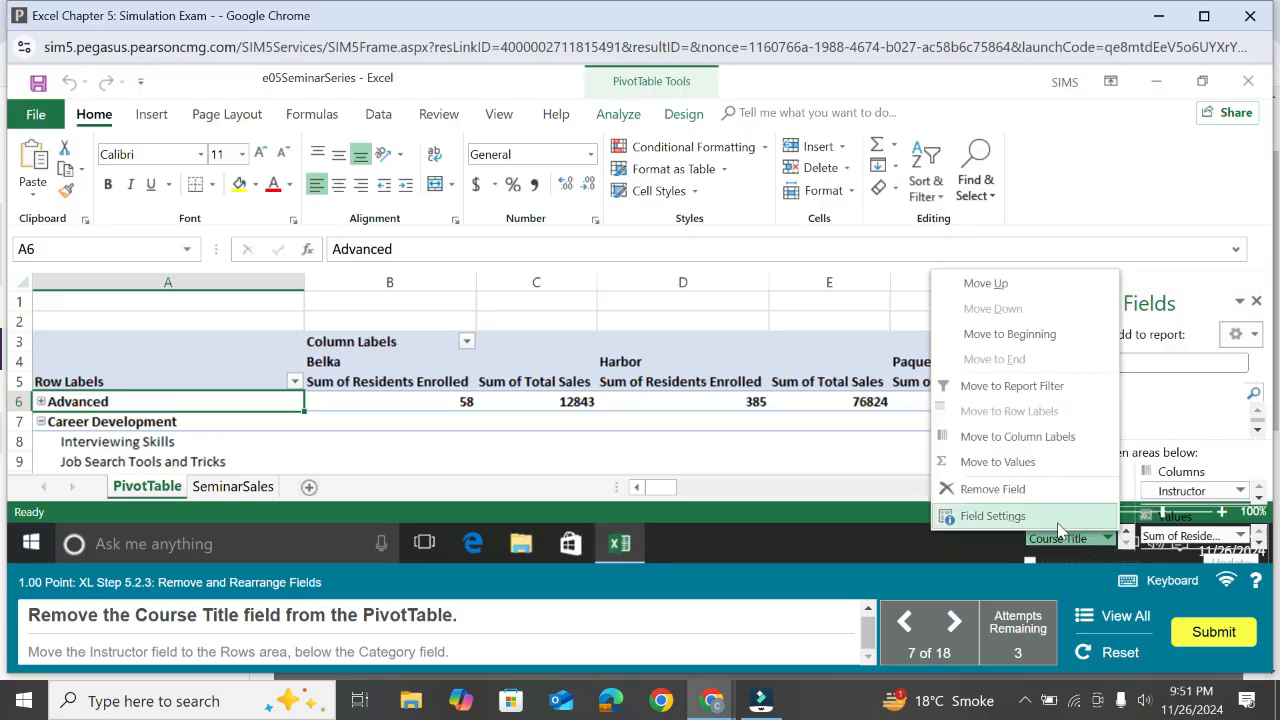
click(1057, 490)
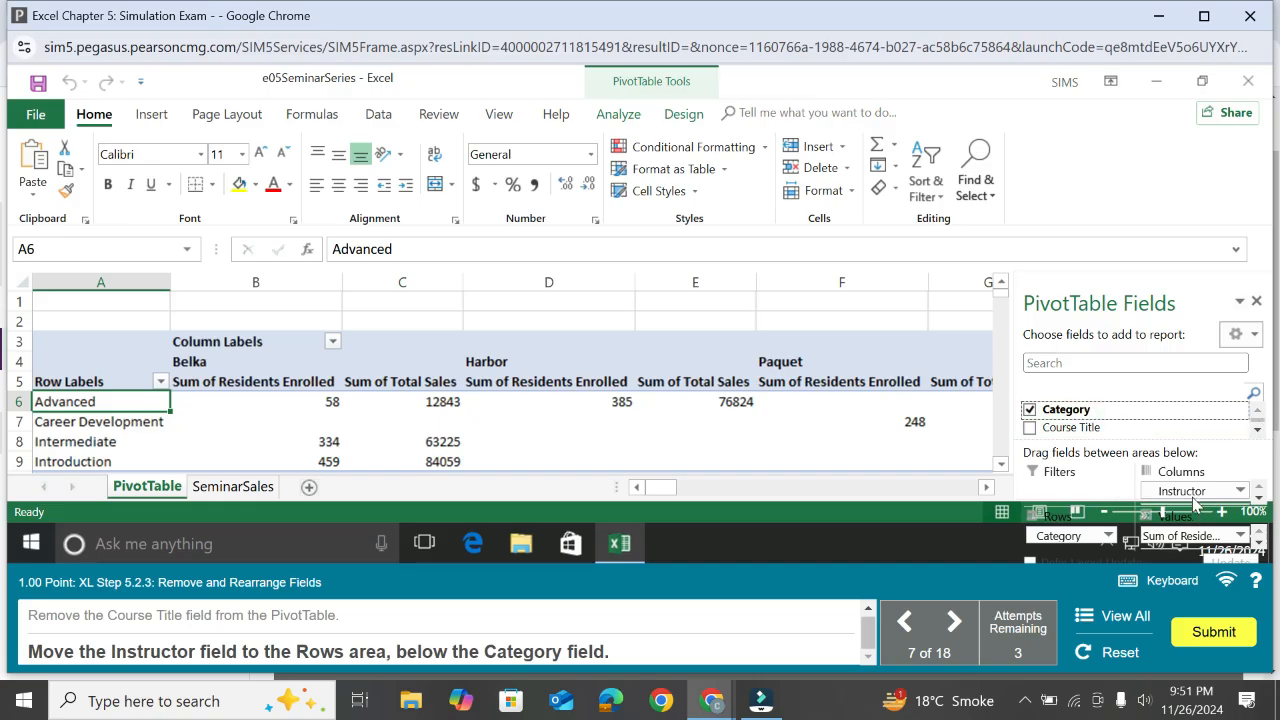
drag(1194, 503, 1088, 546)
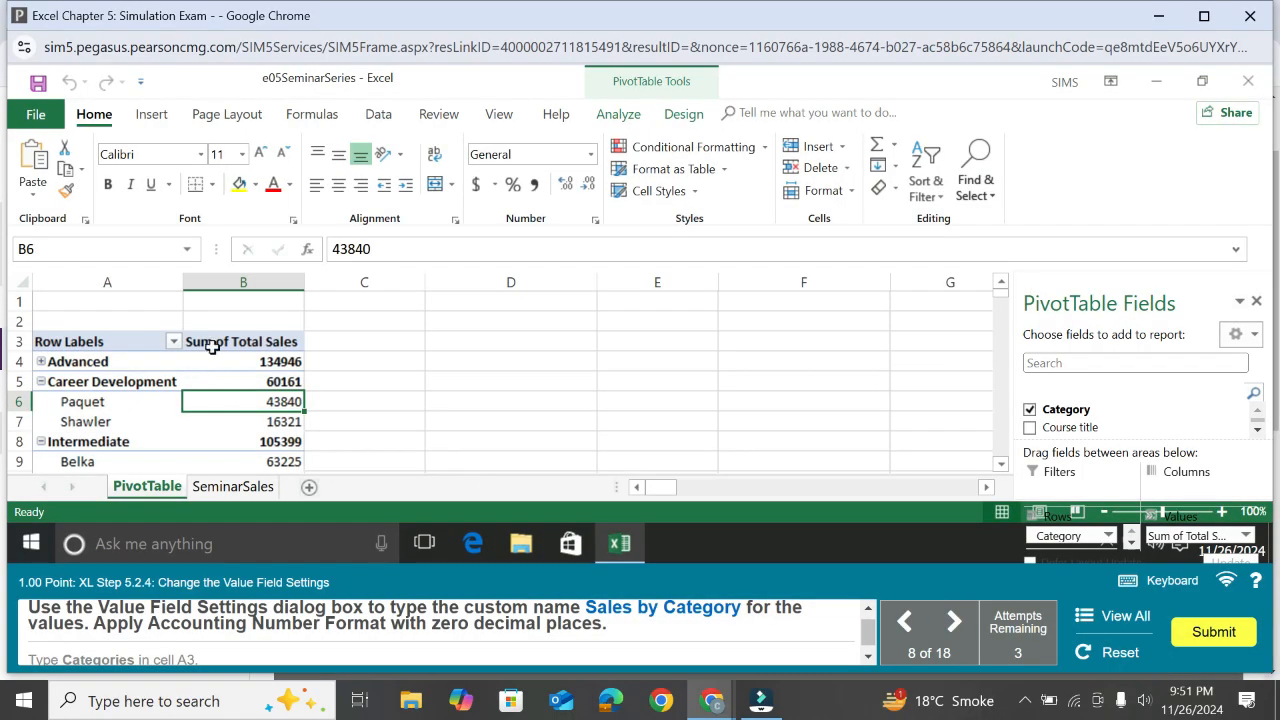
- Give the Sum of Total Sales value field the custom name Sales by Category in its value field settings
click(214, 342)
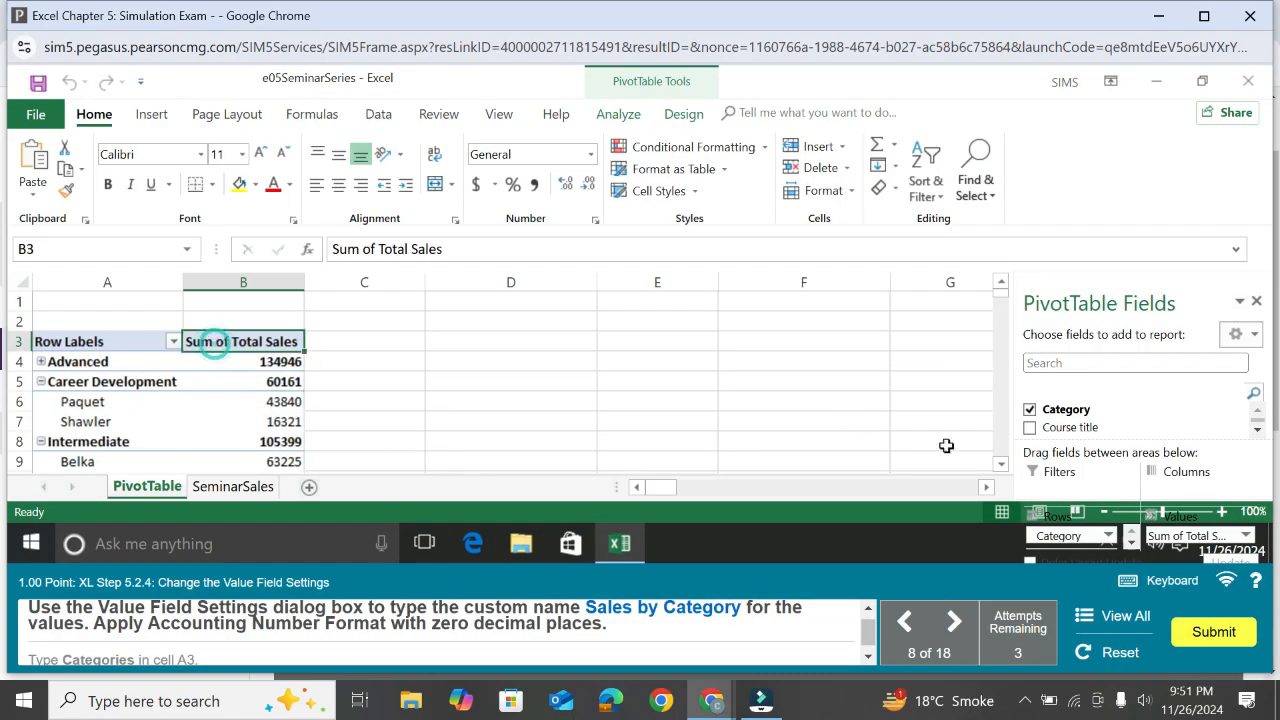
click(1245, 536)
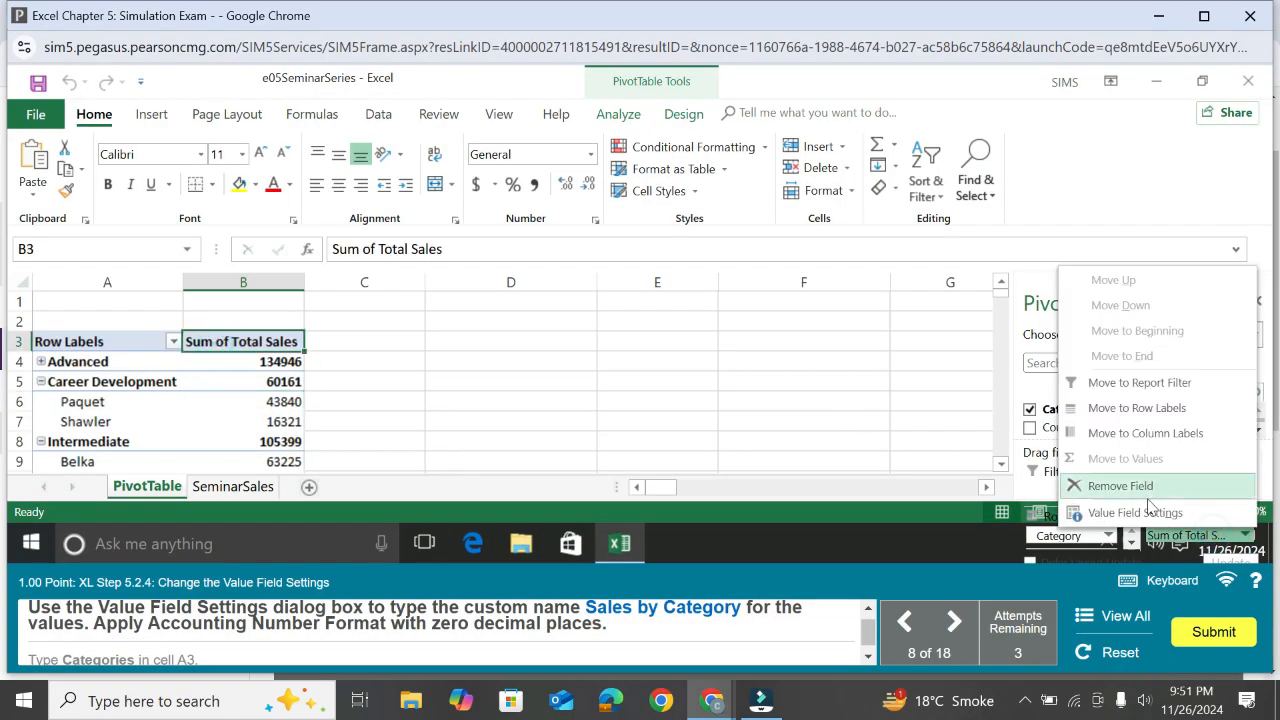
click(1135, 512)
key(BackSpace)
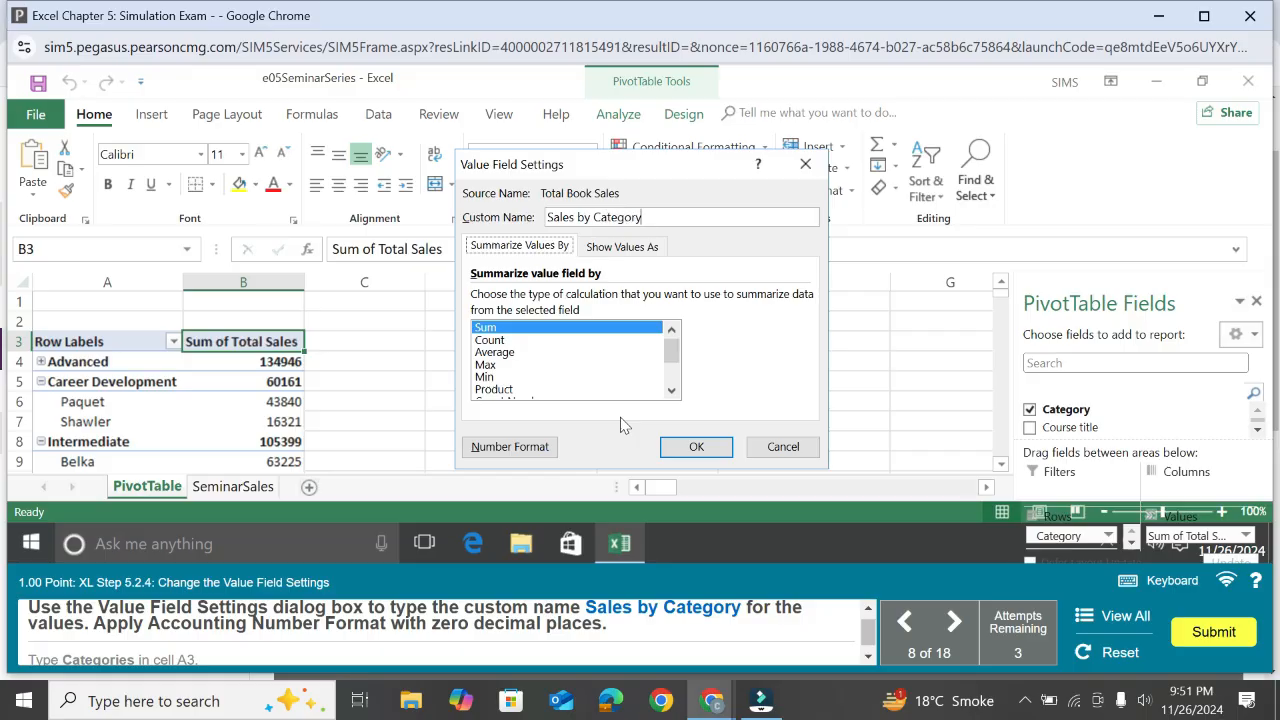
- Format the Sales by Category values as Accounting with zero decimal places and apply the value field settings
click(509, 447)
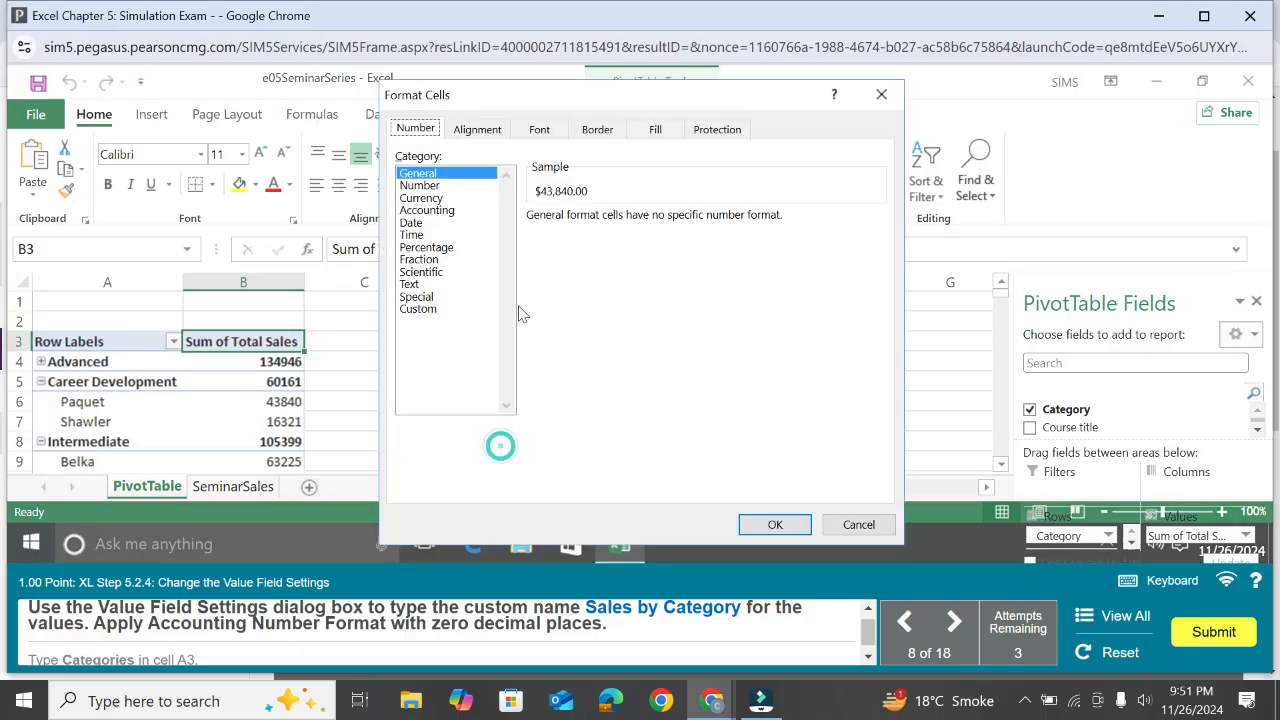
click(436, 211)
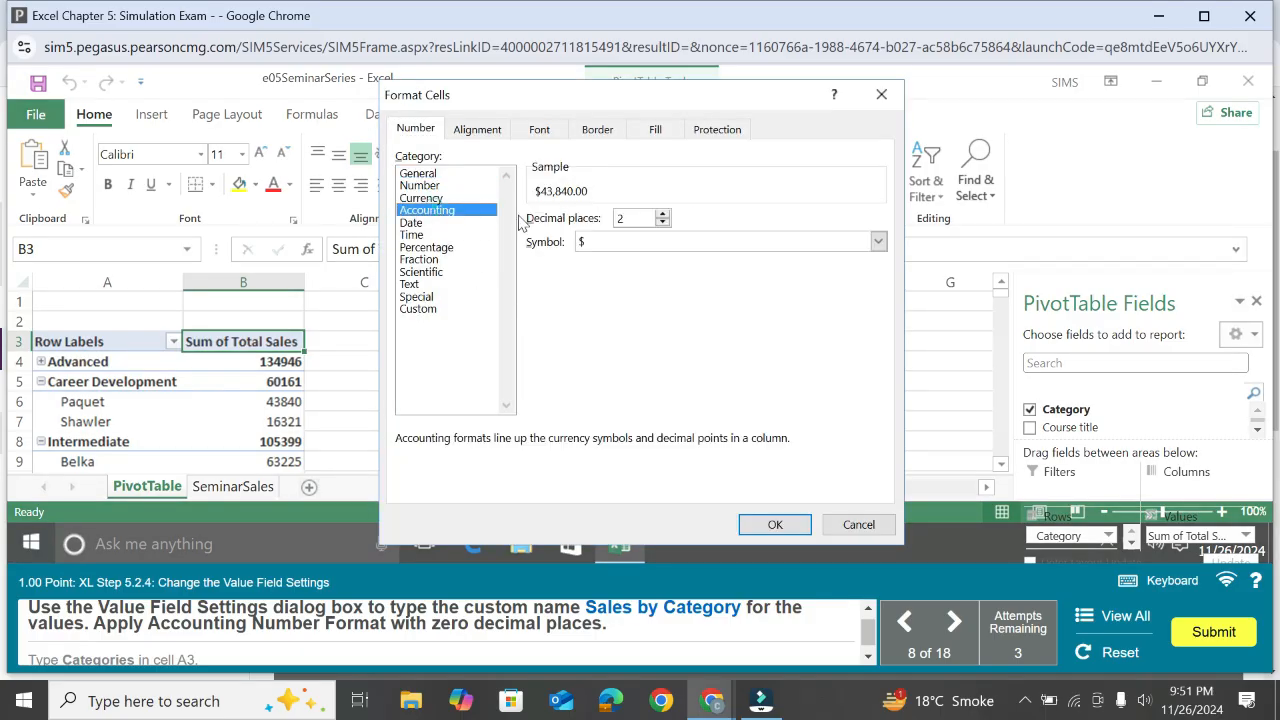
click(663, 224)
click(774, 524)
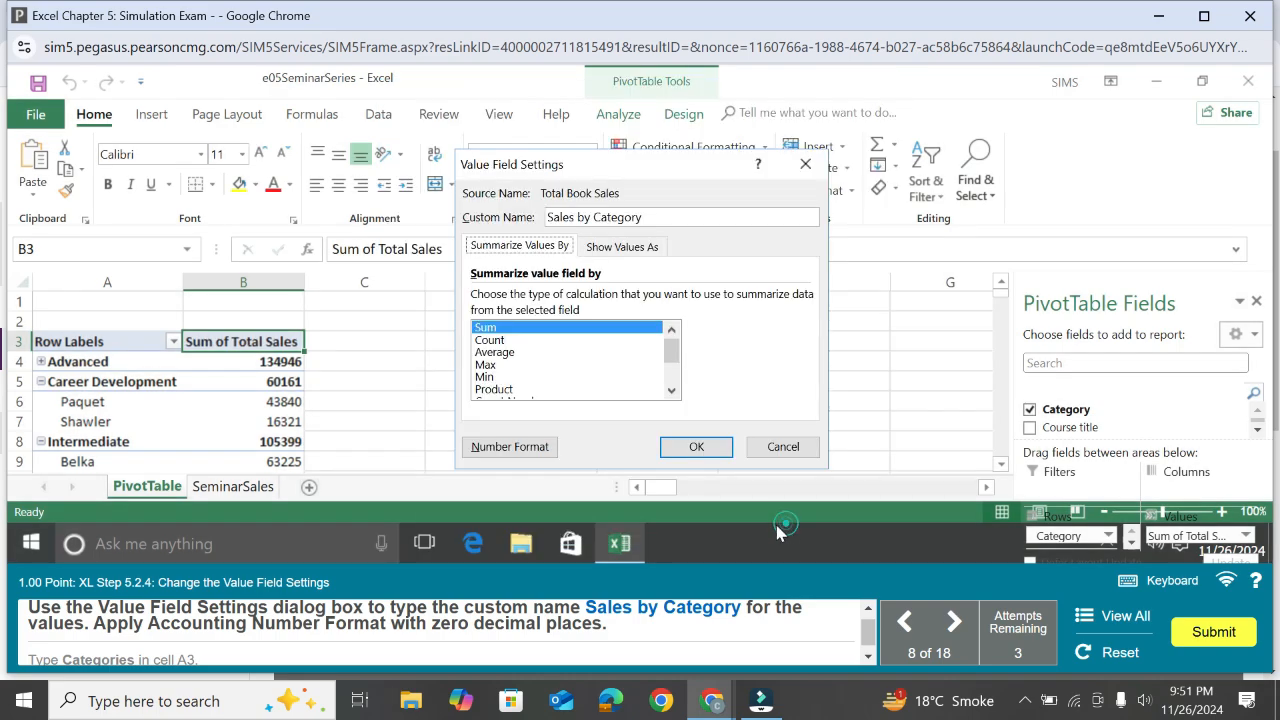
click(697, 447)
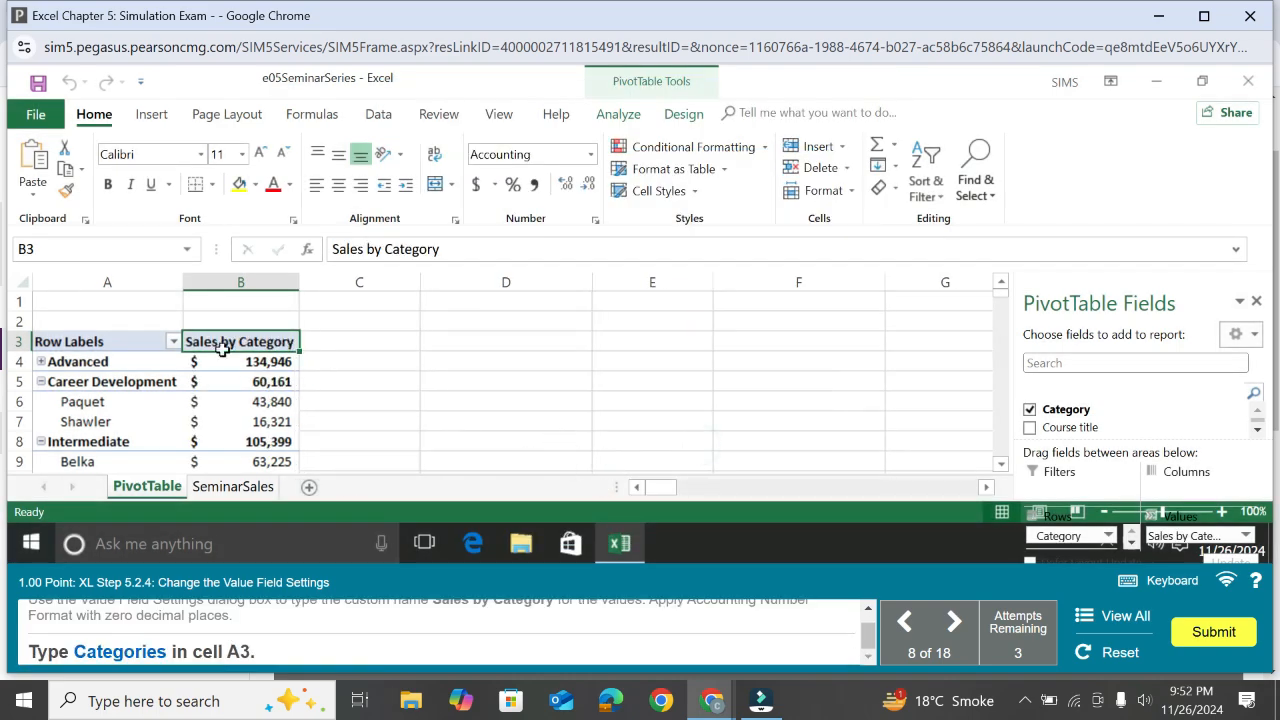
- Replace the Row Labels heading in cell A3 with Categories
click(96, 338)
click(409, 249)
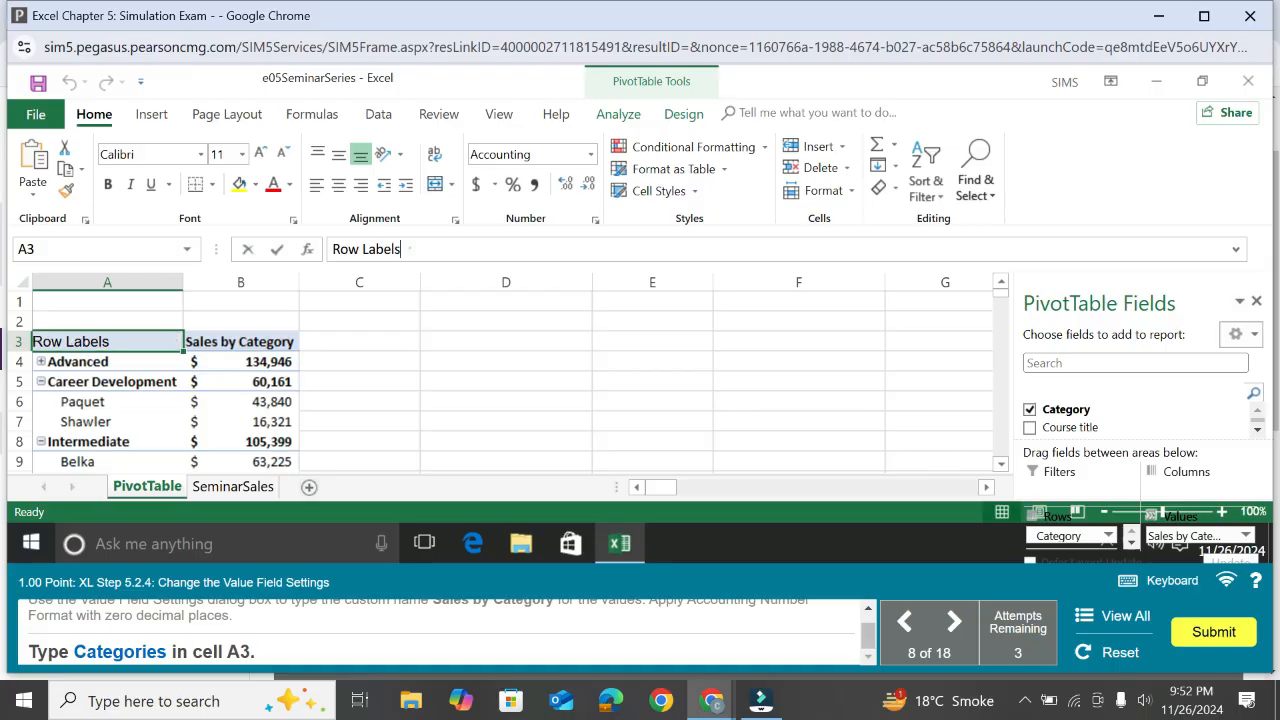
key(BackSpace)
key(BackSpace)
key(BackSpace)
key(BackSpace)
key(BackSpace)
key(BackSpace)
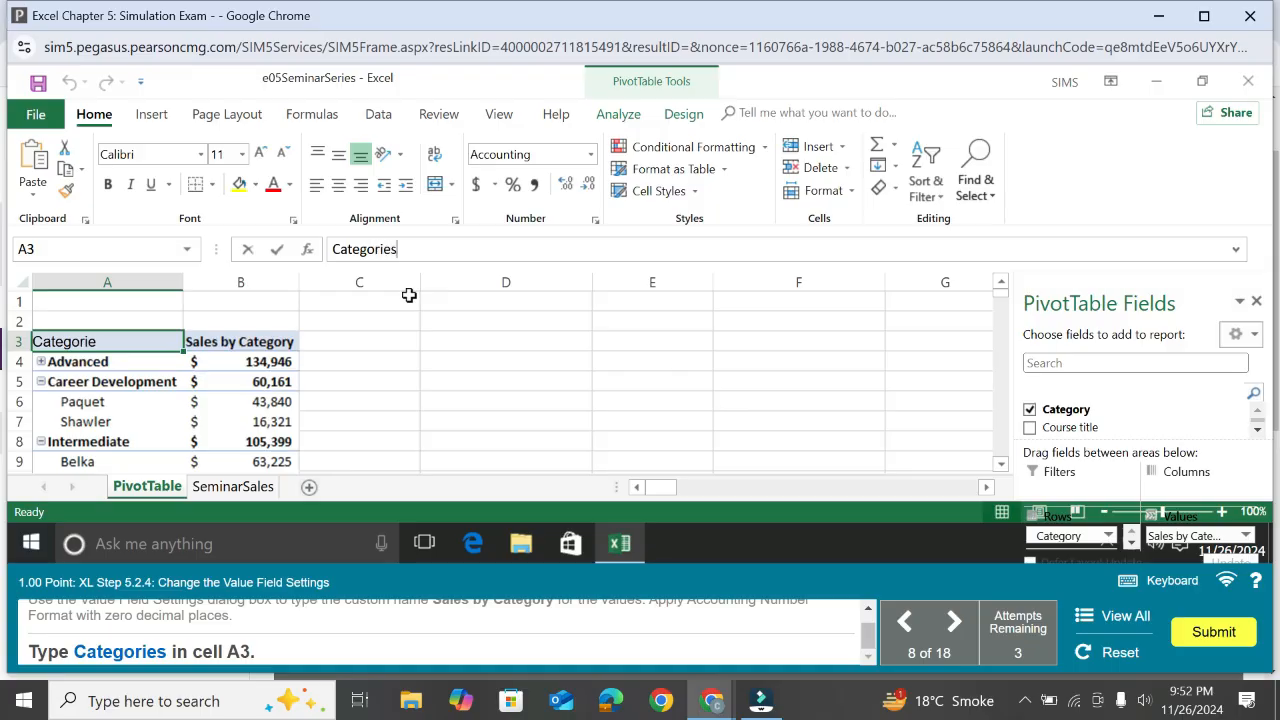
key(Return)
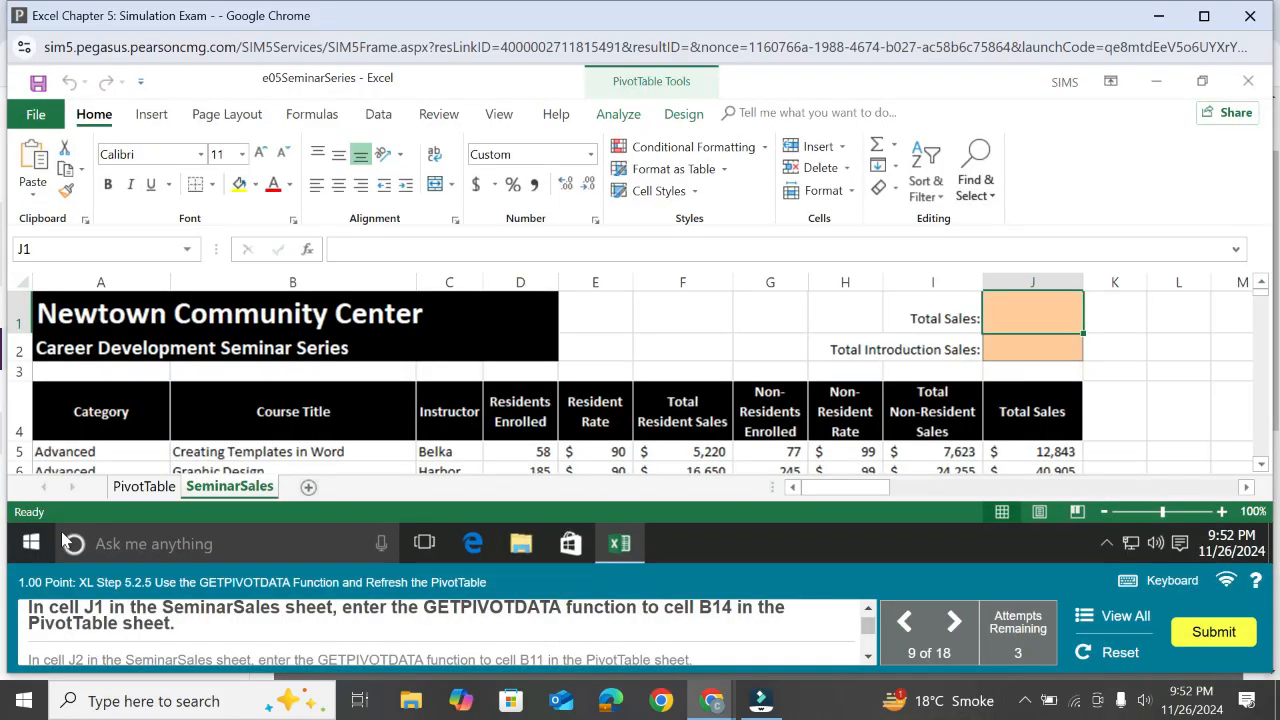
- Enter a formula in cell J1 of the SeminarSales sheet that references the grand total in cell B14 of the PivotTable sheet
scroll(405, 395, down, 1)
scroll(363, 410, down, 3)
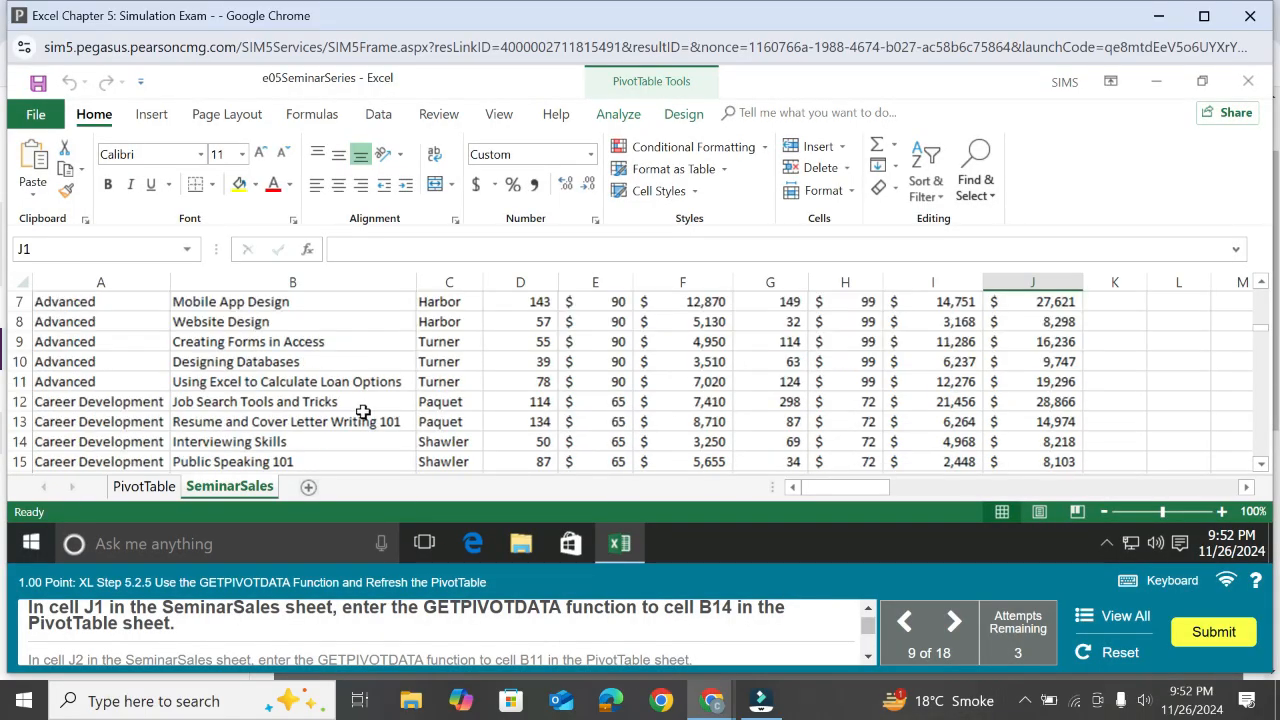
scroll(452, 411, up, 4)
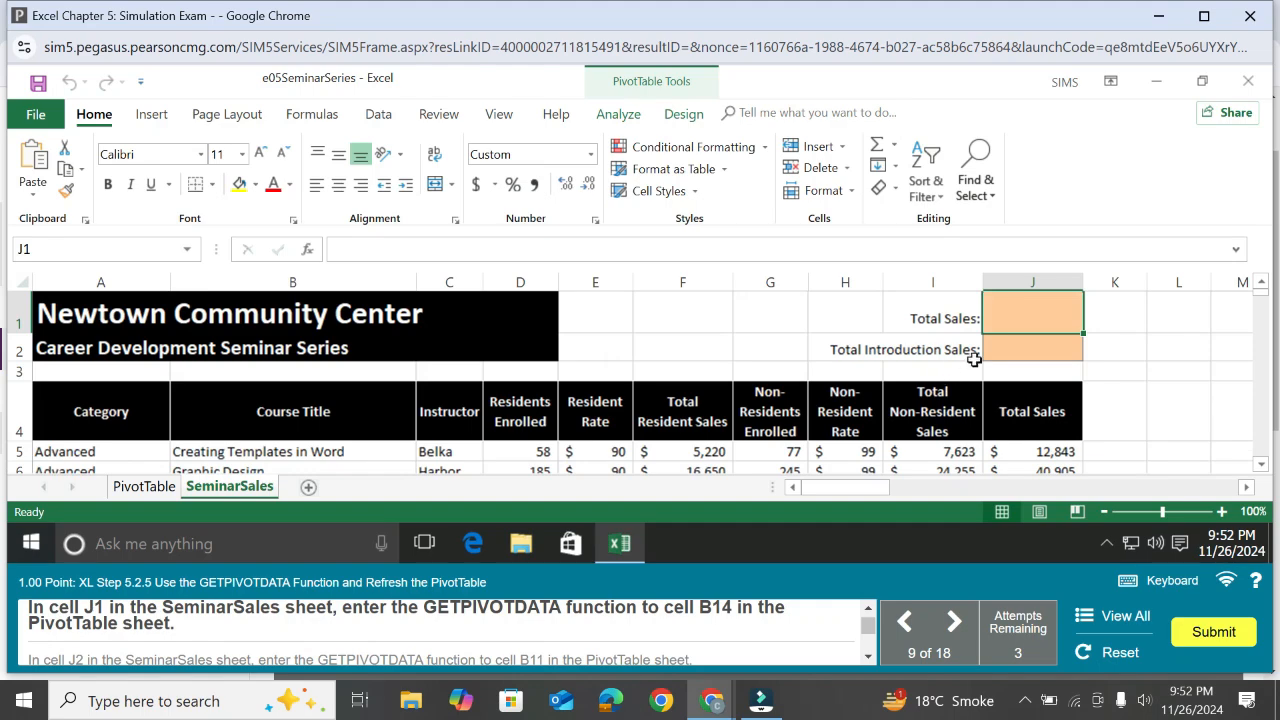
text(=)
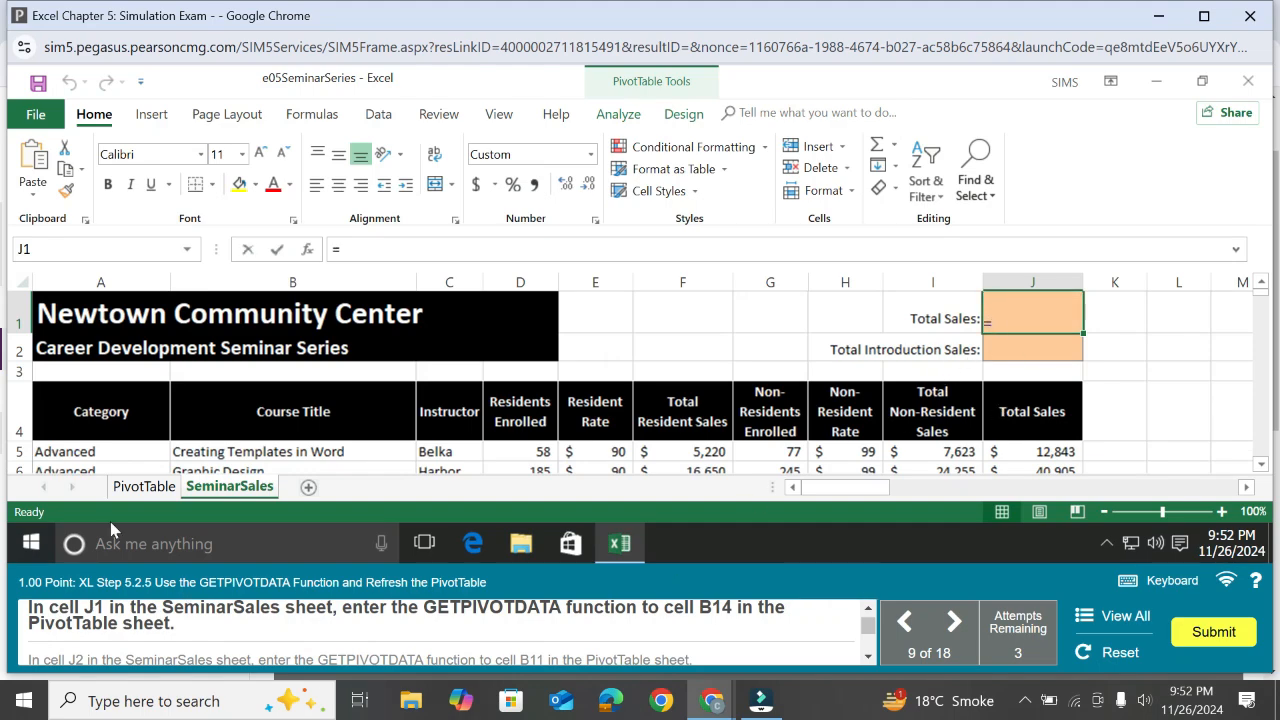
click(163, 485)
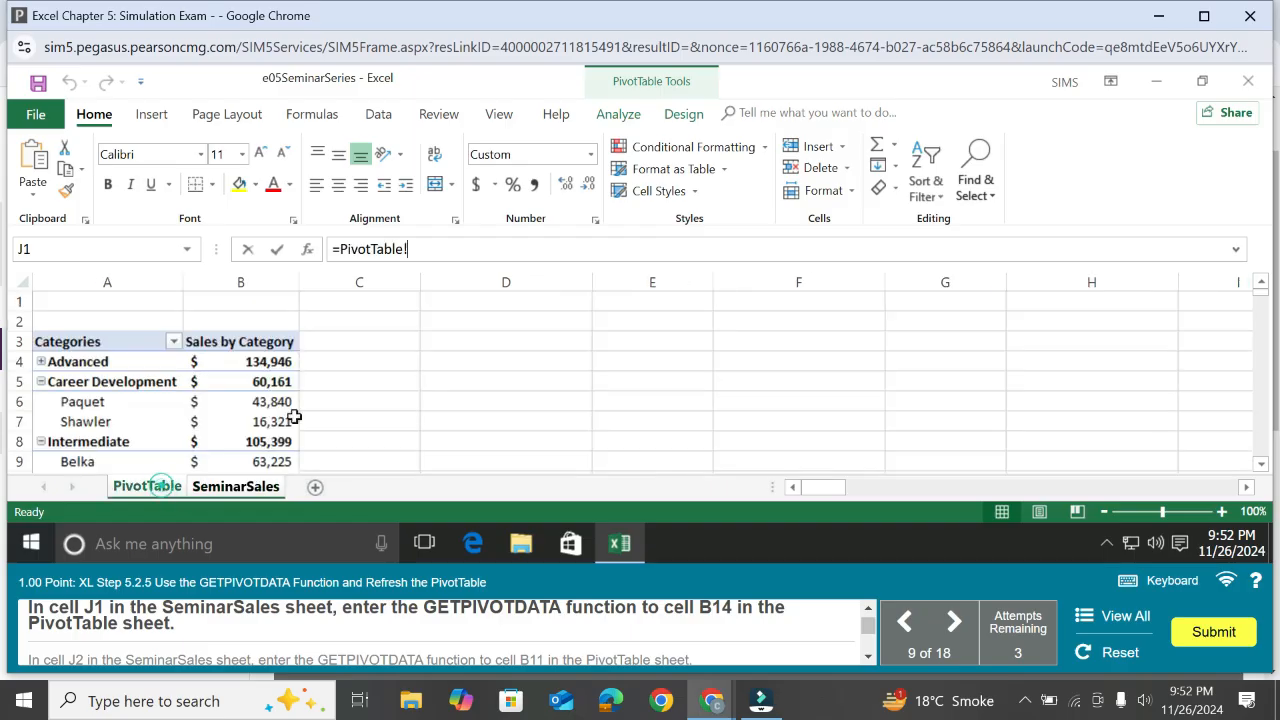
scroll(280, 408, down, 3)
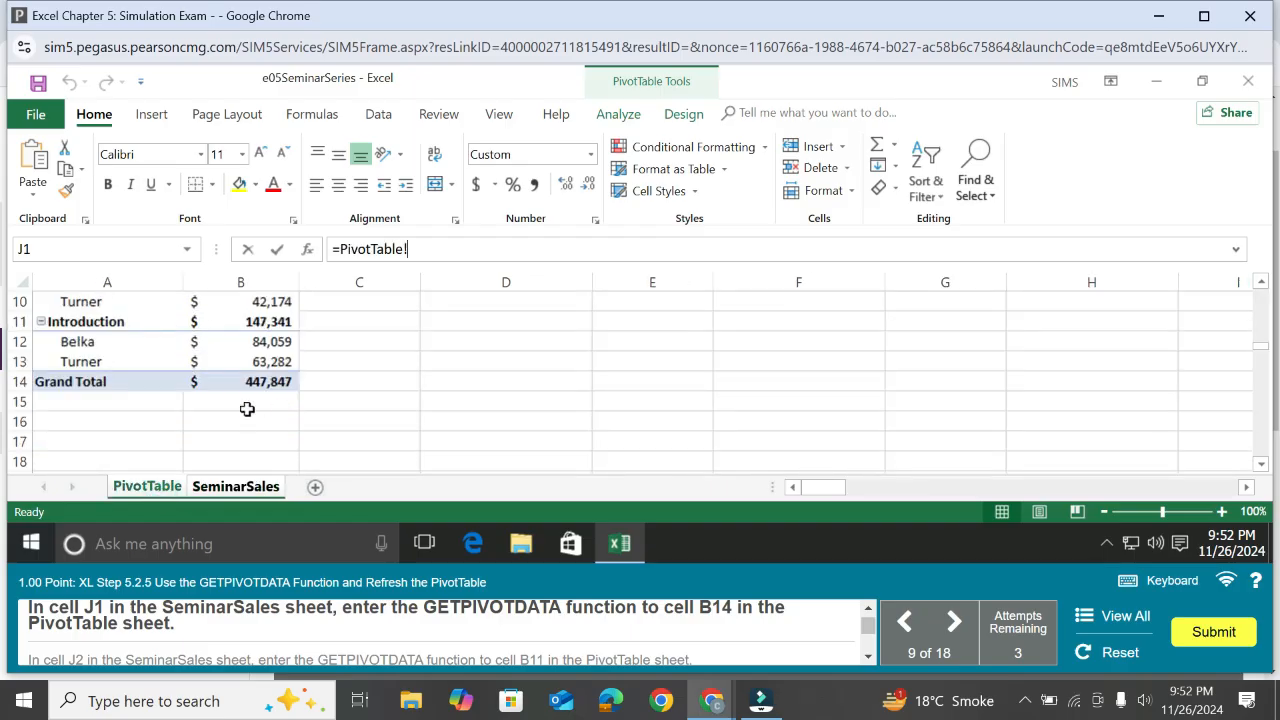
click(257, 385)
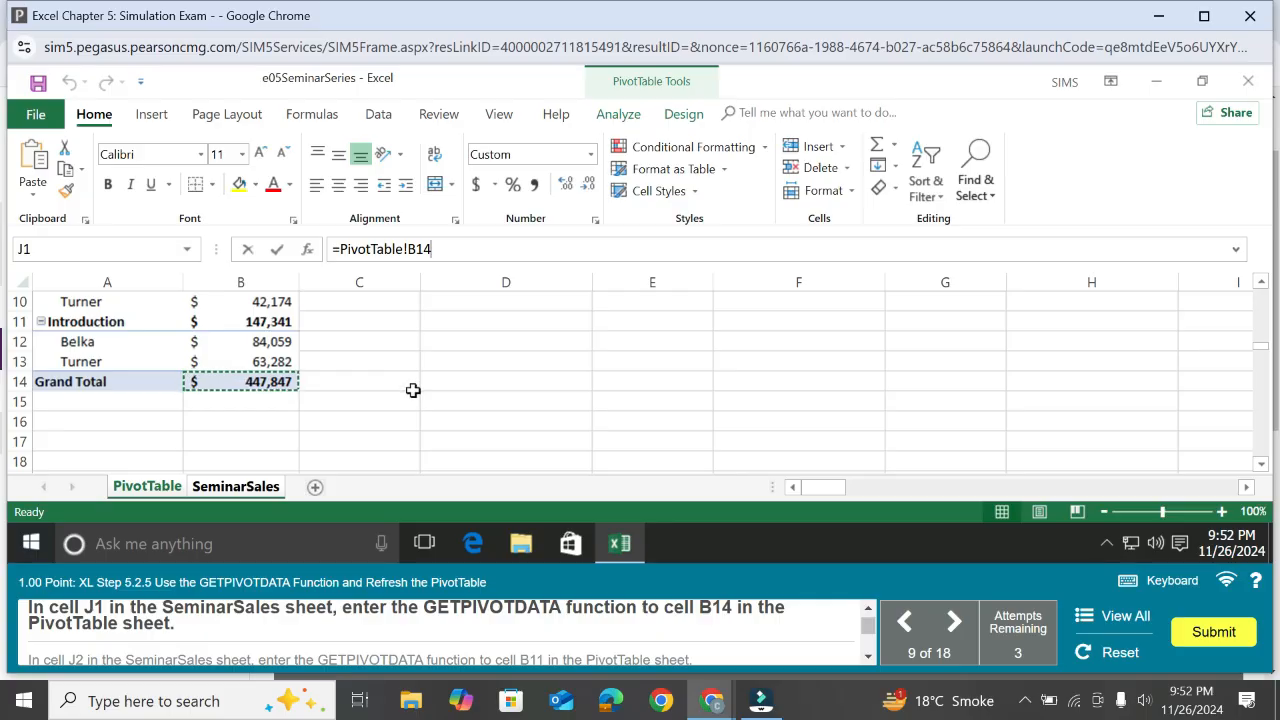
key(Return)
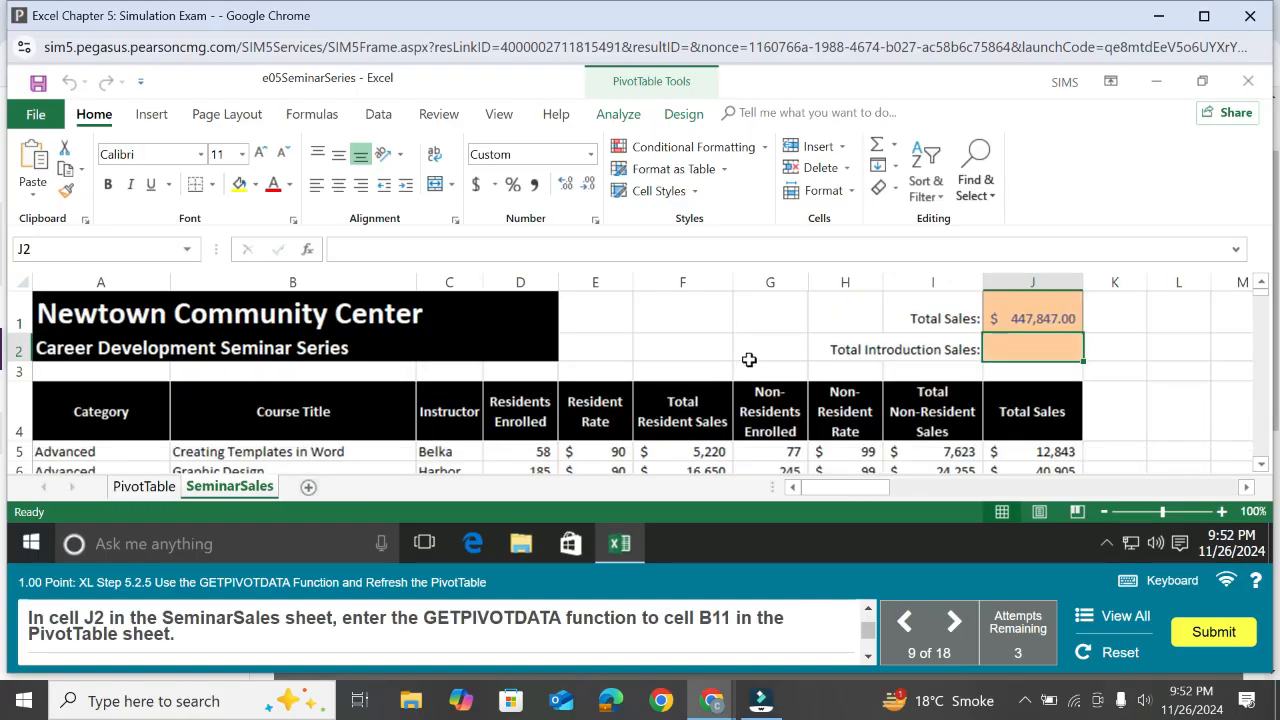
- Enter a formula in cell J2 of the SeminarSales sheet that references the Introduction total in cell B11 of the PivotTable sheet
text(=)
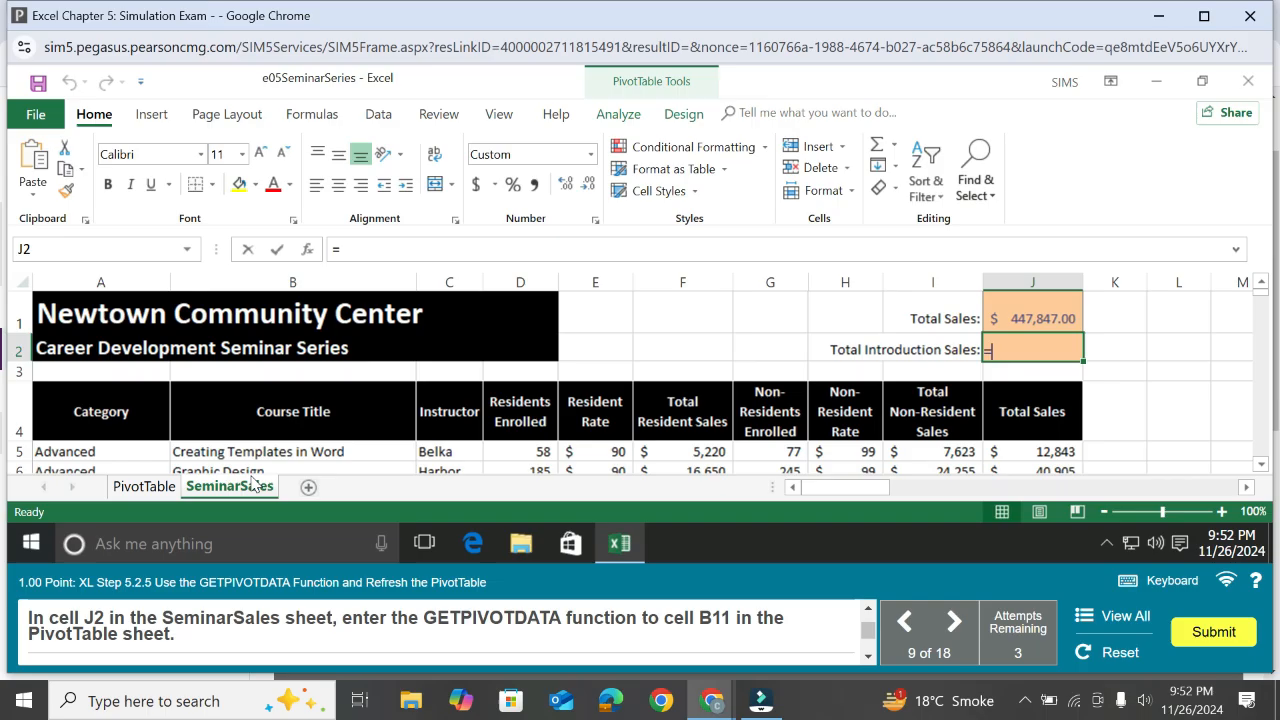
click(146, 486)
scroll(285, 395, up, 1)
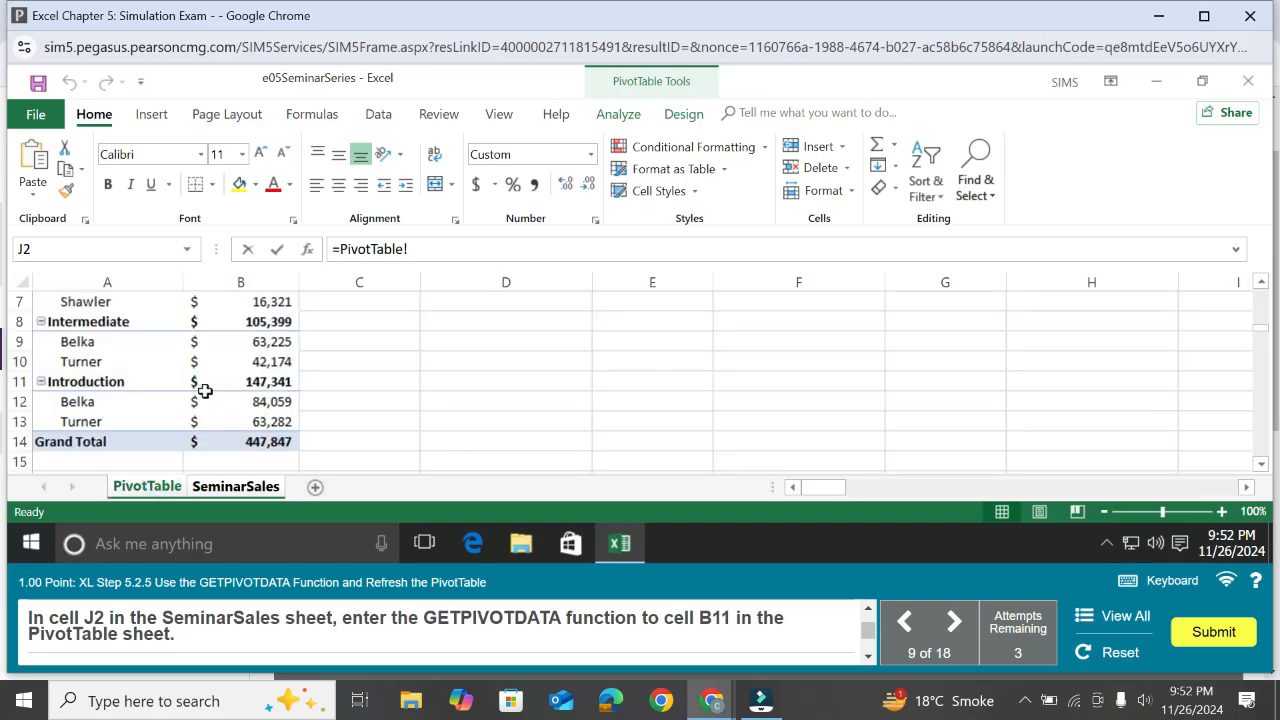
click(237, 381)
key(Return)
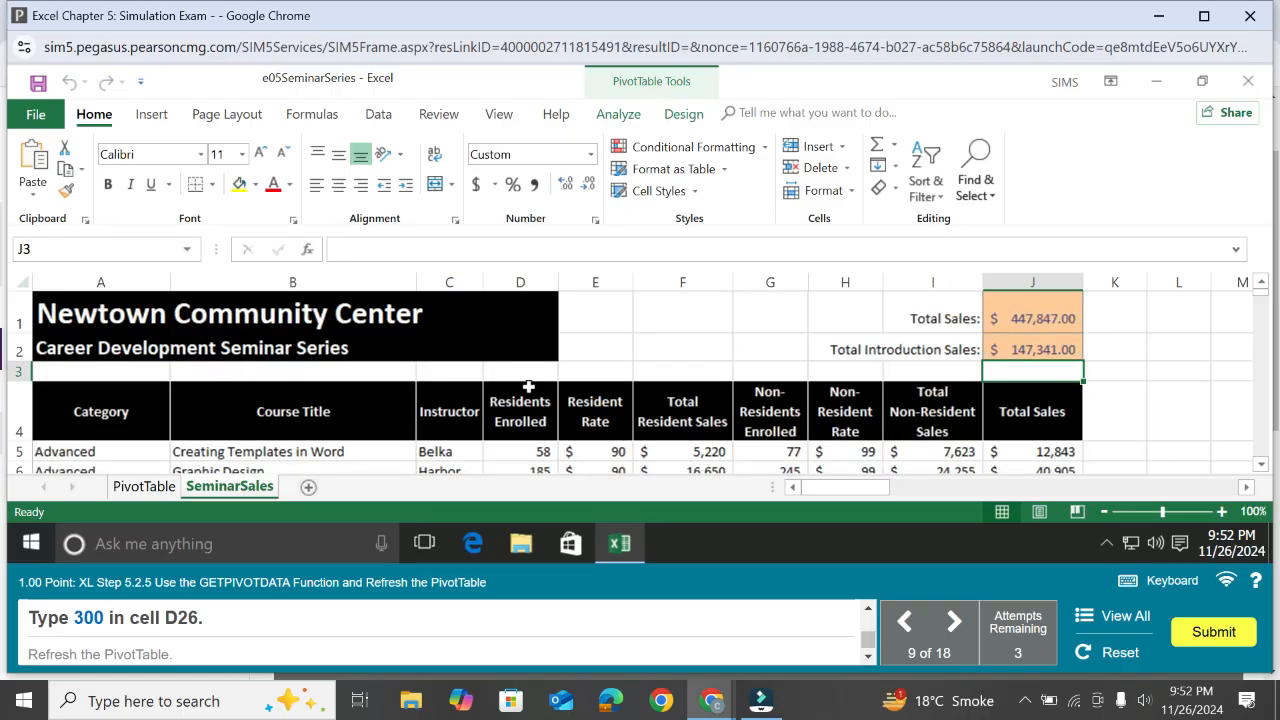
- Set the residents enrolled for the Intro to Microsoft Excel course in cell D26 of the SeminarSales sheet to 300
scroll(901, 424, down, 7)
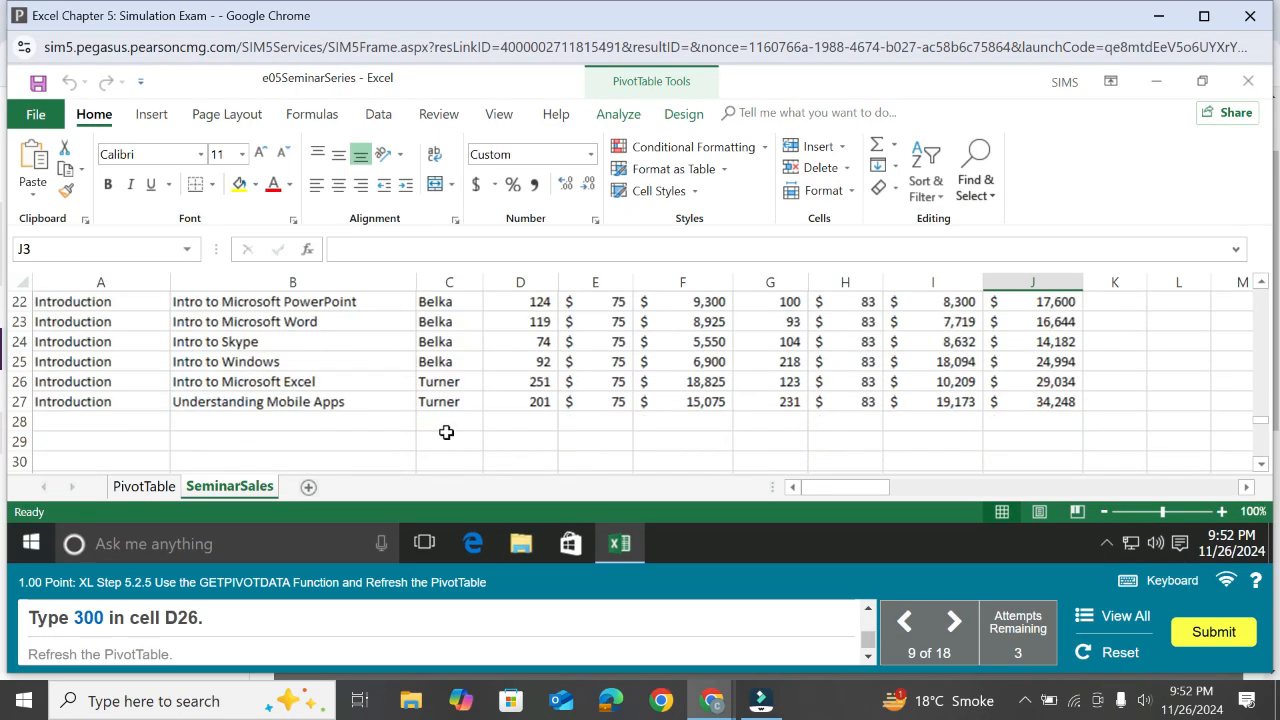
click(549, 381)
key(BackSpace)
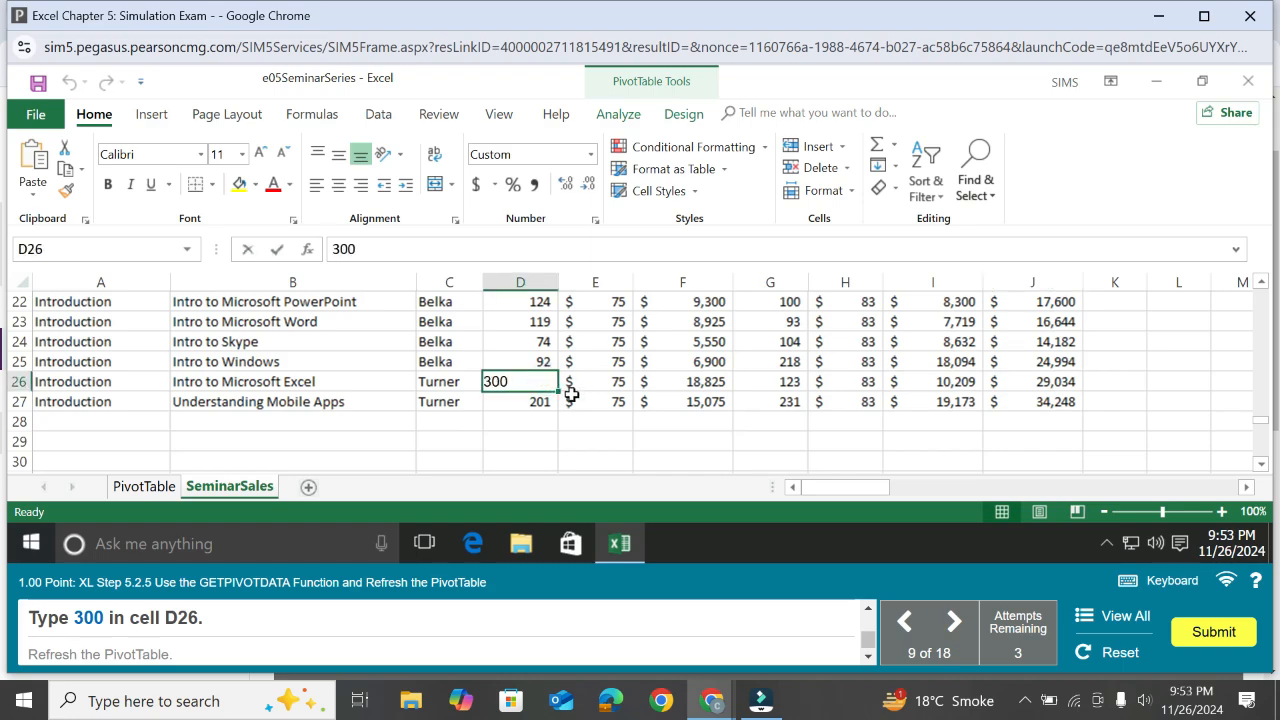
key(Return)
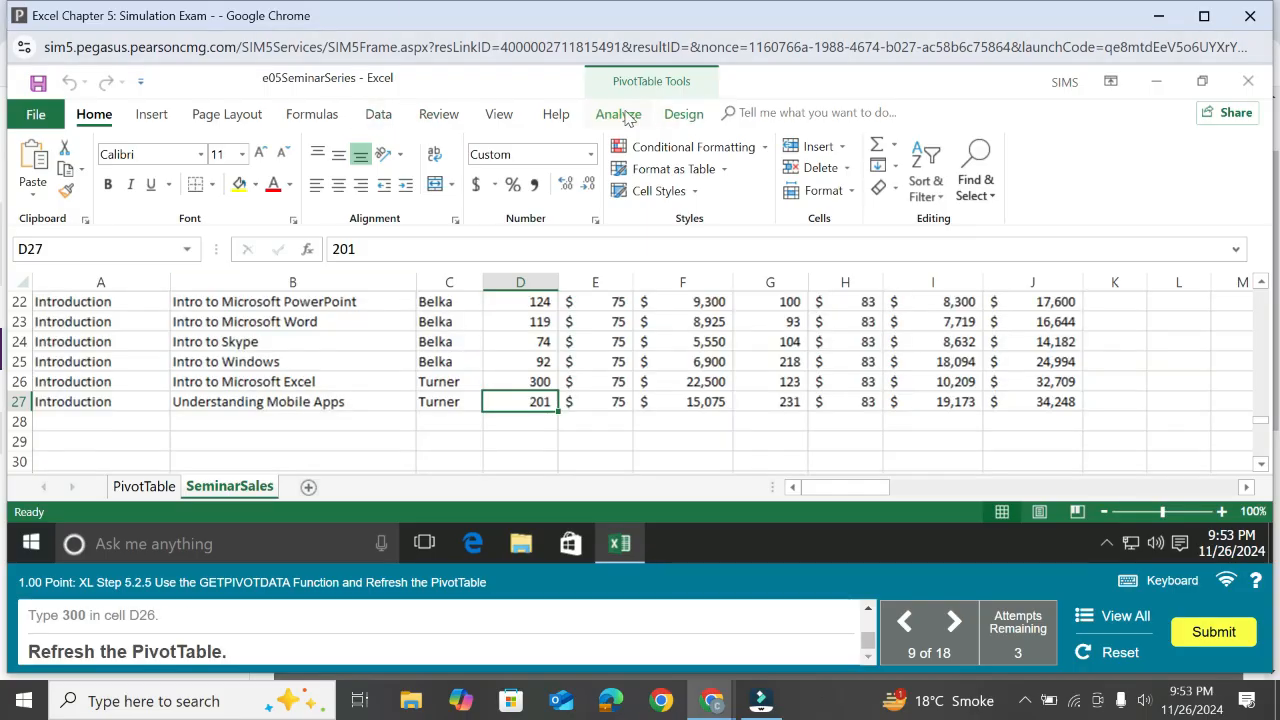
- Refresh the seminar sales PivotTable on the PivotTable sheet to pick up the changed source data
click(142, 486)
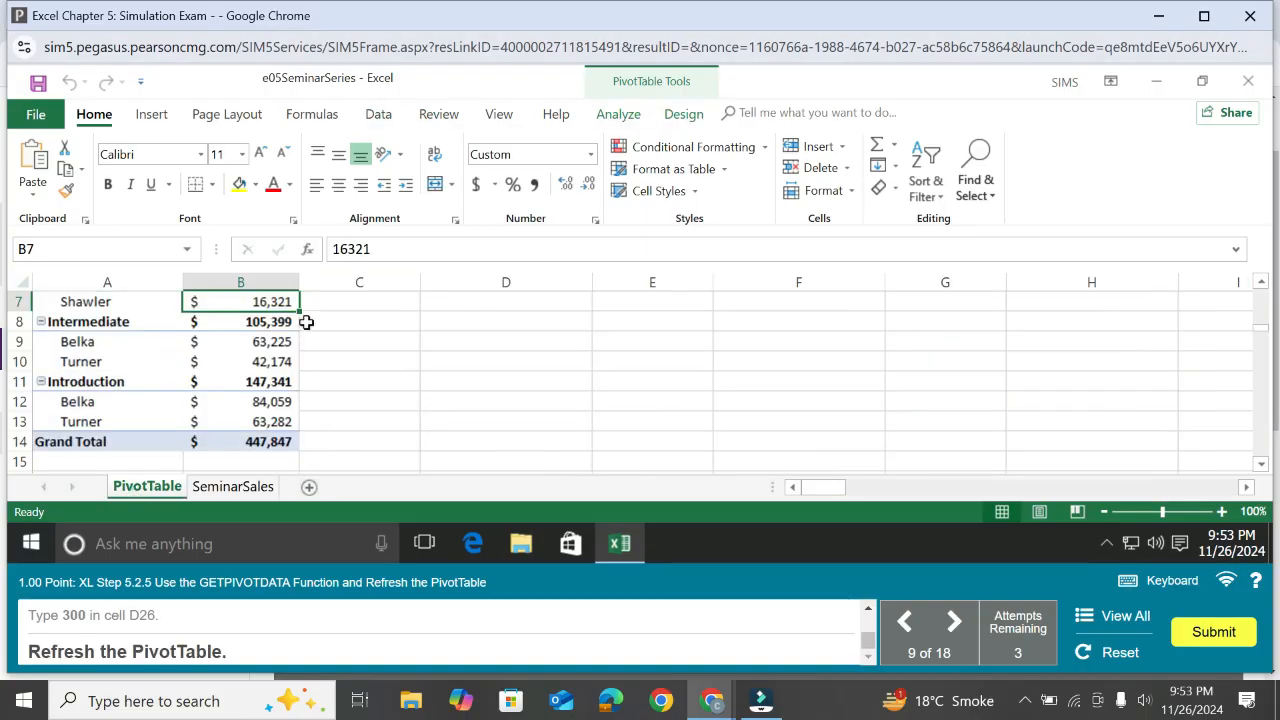
click(635, 112)
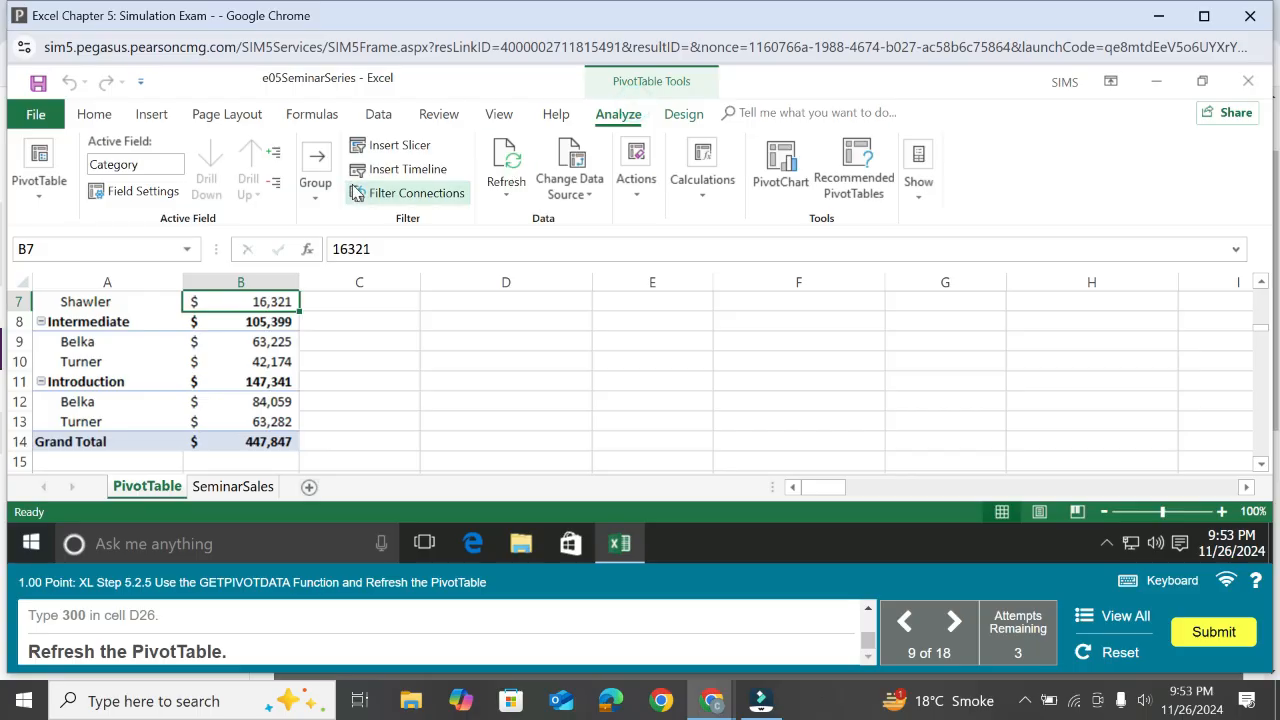
click(507, 170)
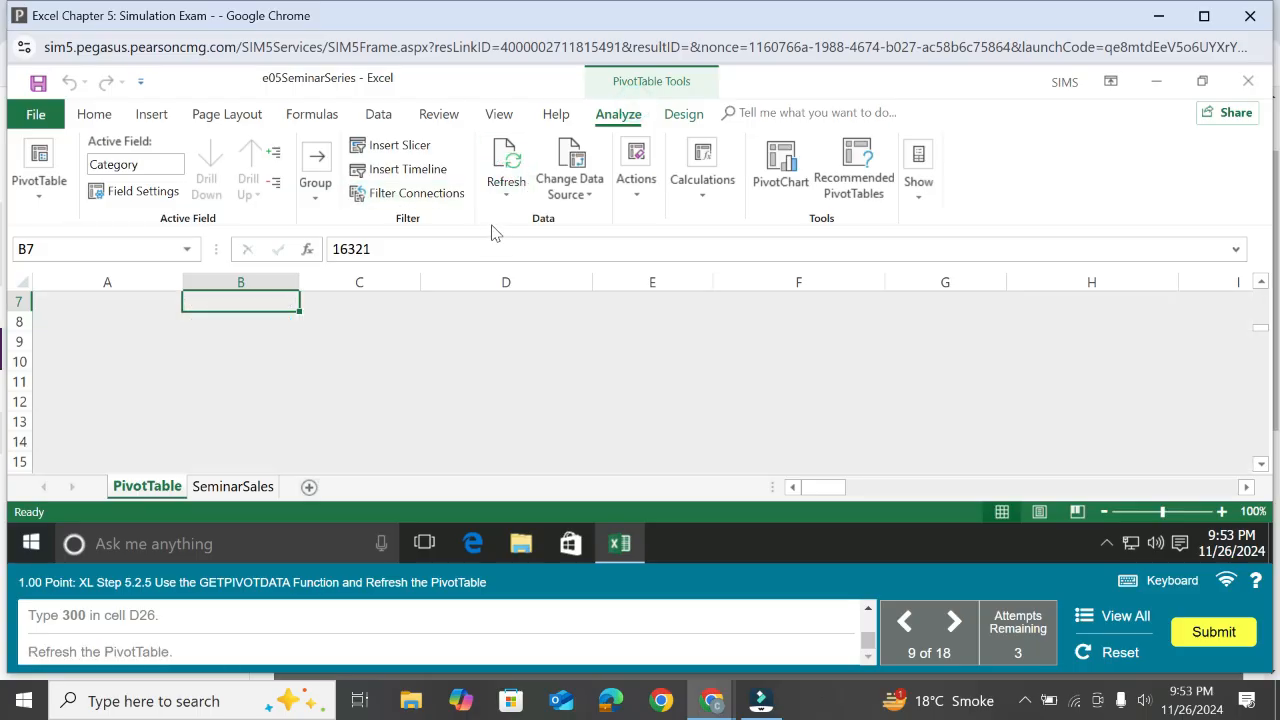